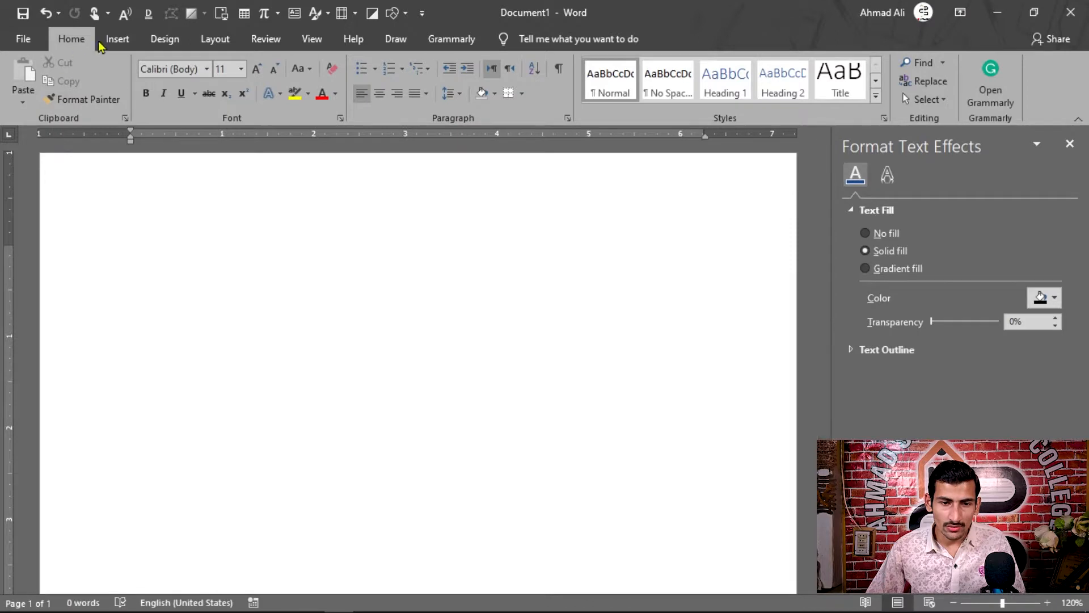
Step: Open the chart gallery and look through the pie, bar, area and X Y (Scatter) chart types
{"action": "left_click", "coordinate": [120, 40]}
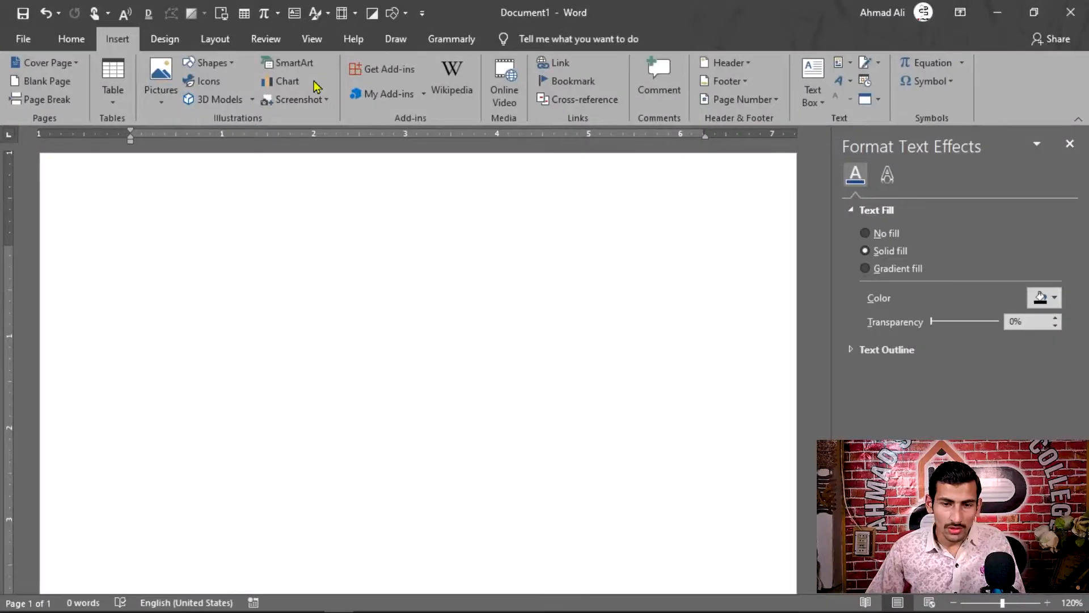
{"action": "left_click", "coordinate": [286, 83]}
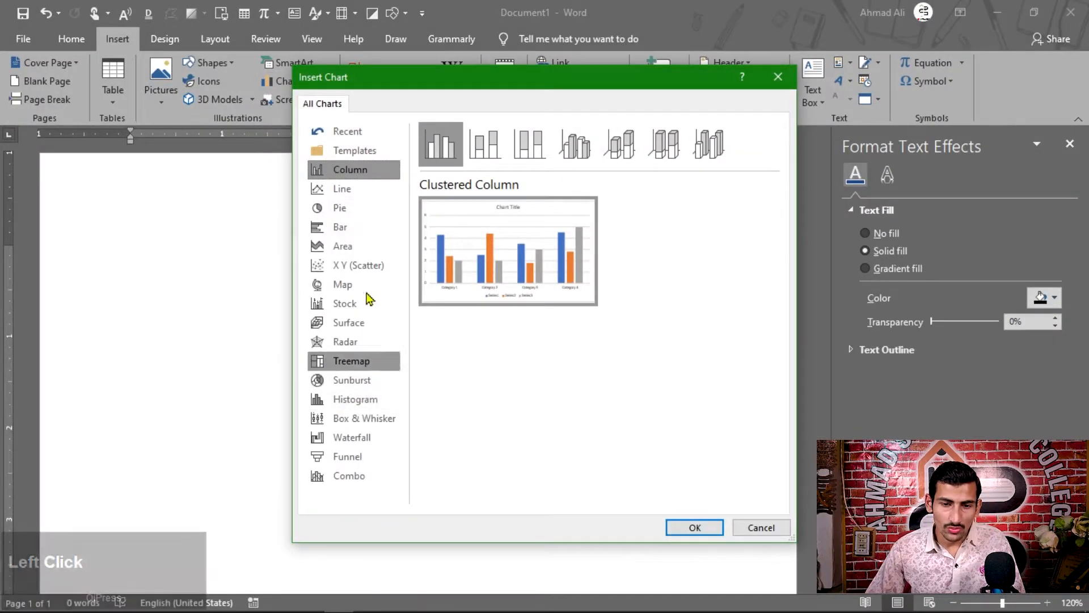
{"action": "left_click", "coordinate": [340, 208]}
{"action": "left_click", "coordinate": [343, 228]}
{"action": "left_click", "coordinate": [346, 246]}
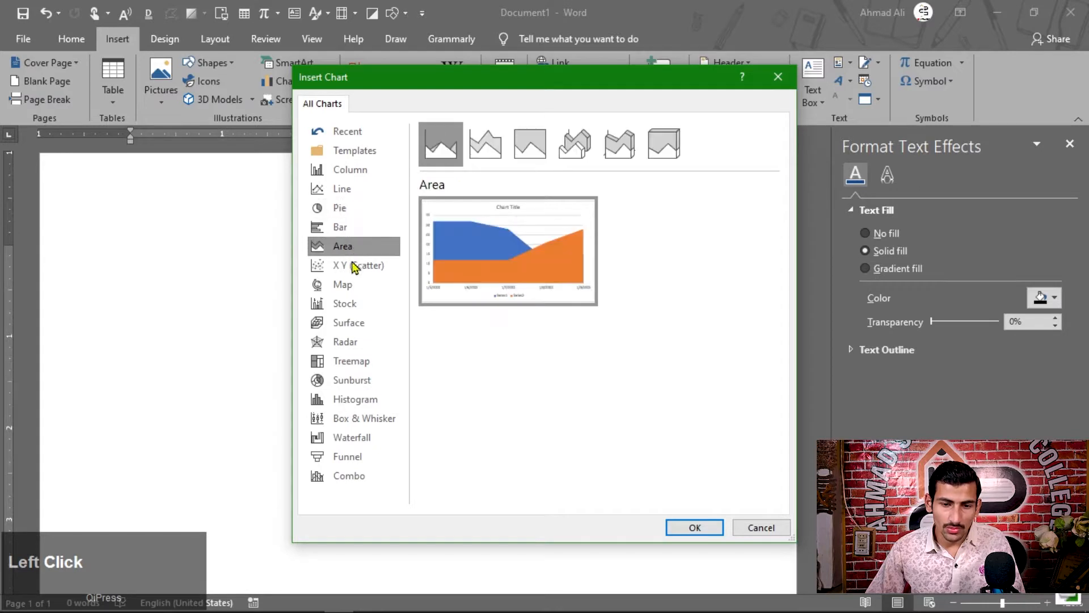
{"action": "left_click", "coordinate": [355, 265]}
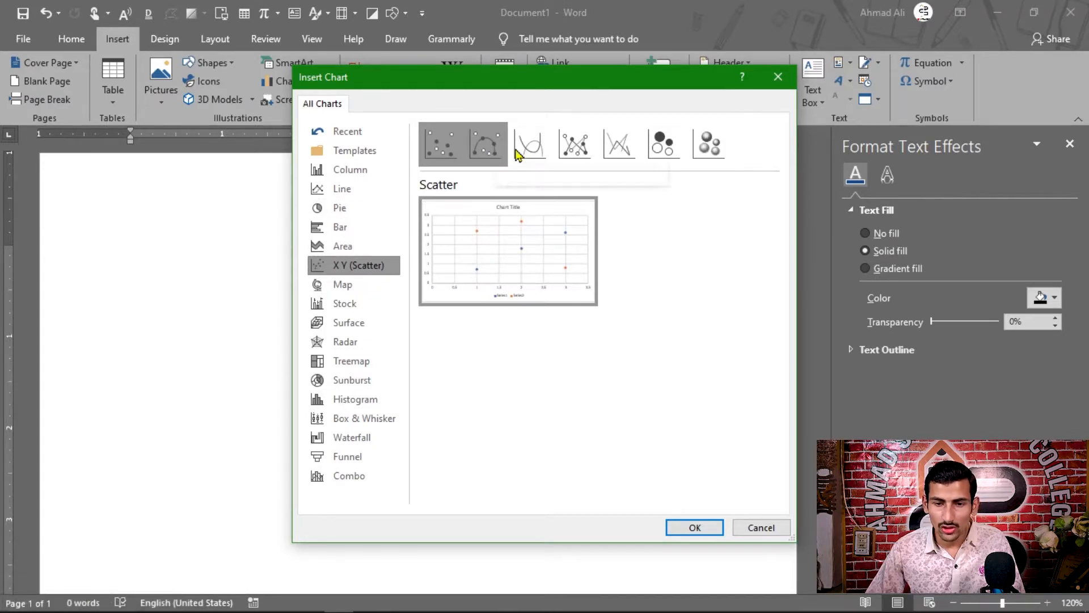
{"action": "left_click", "coordinate": [542, 150]}
{"action": "left_click", "coordinate": [627, 161]}
{"action": "left_click", "coordinate": [700, 161]}
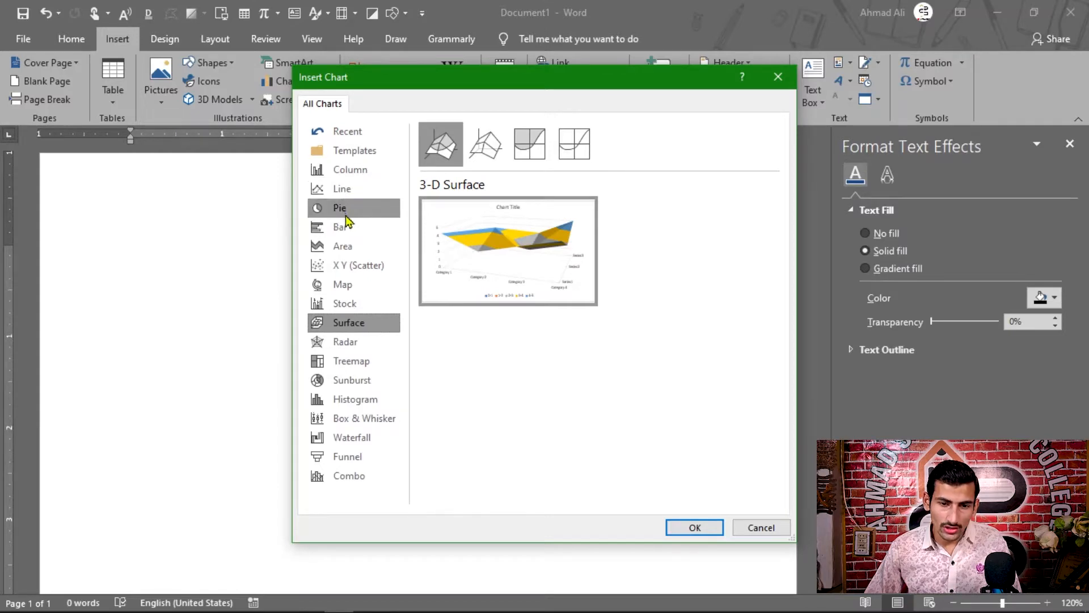
Step: Compare the column chart variants and insert a Clustered Column chart into the document
{"action": "left_click", "coordinate": [359, 172]}
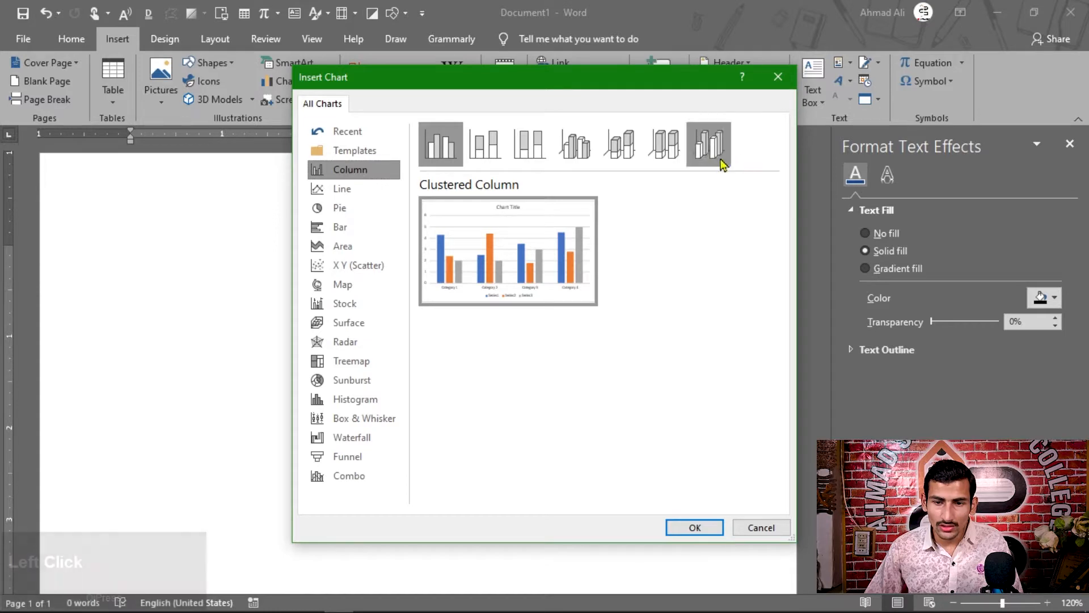
{"action": "left_click", "coordinate": [529, 159]}
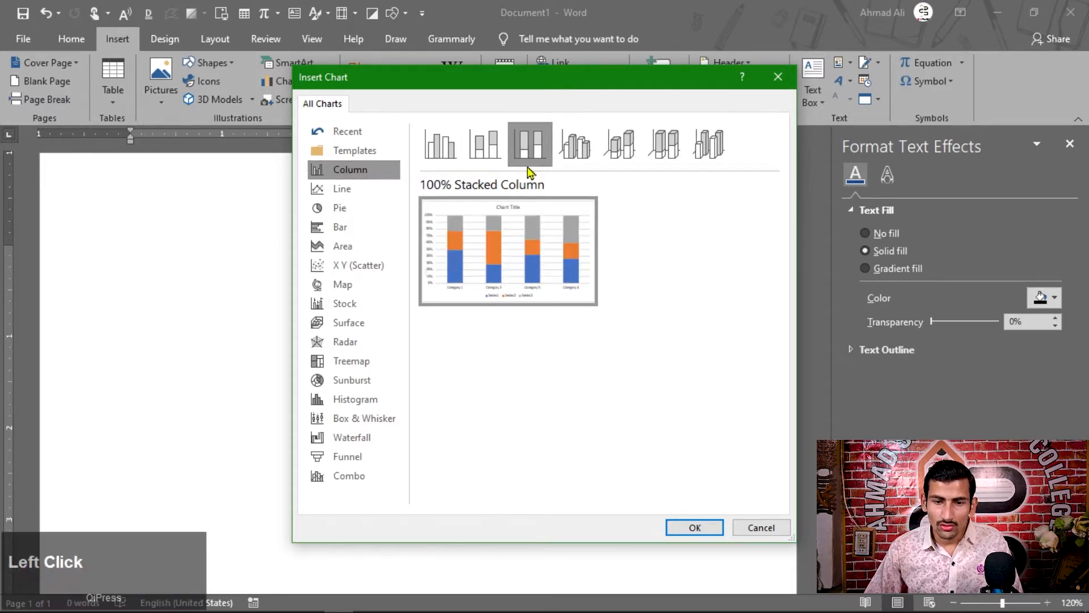
{"action": "left_click", "coordinate": [580, 160]}
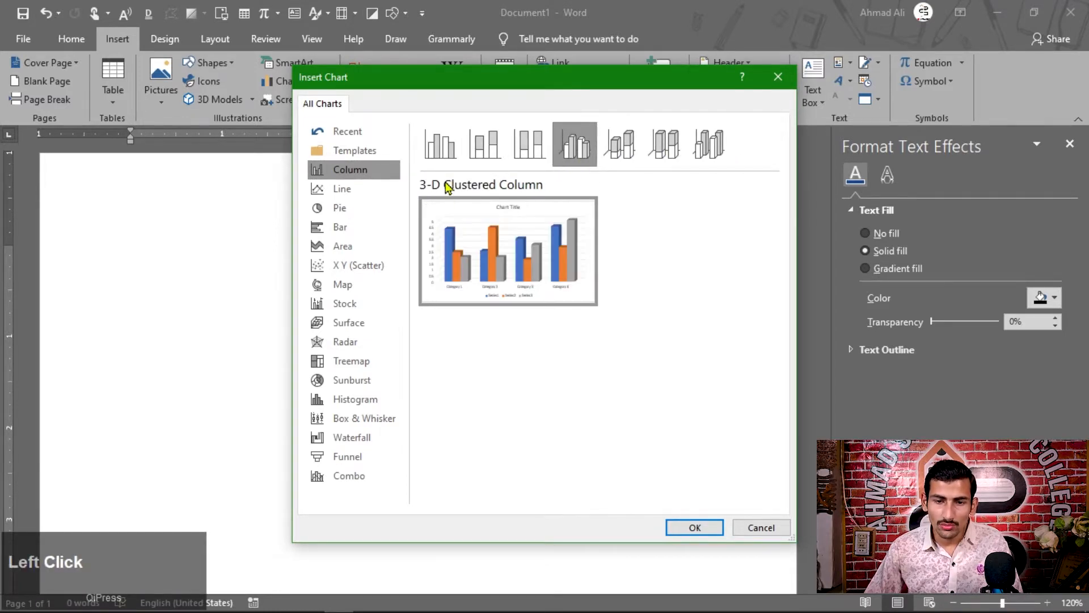
{"action": "left_click", "coordinate": [517, 156]}
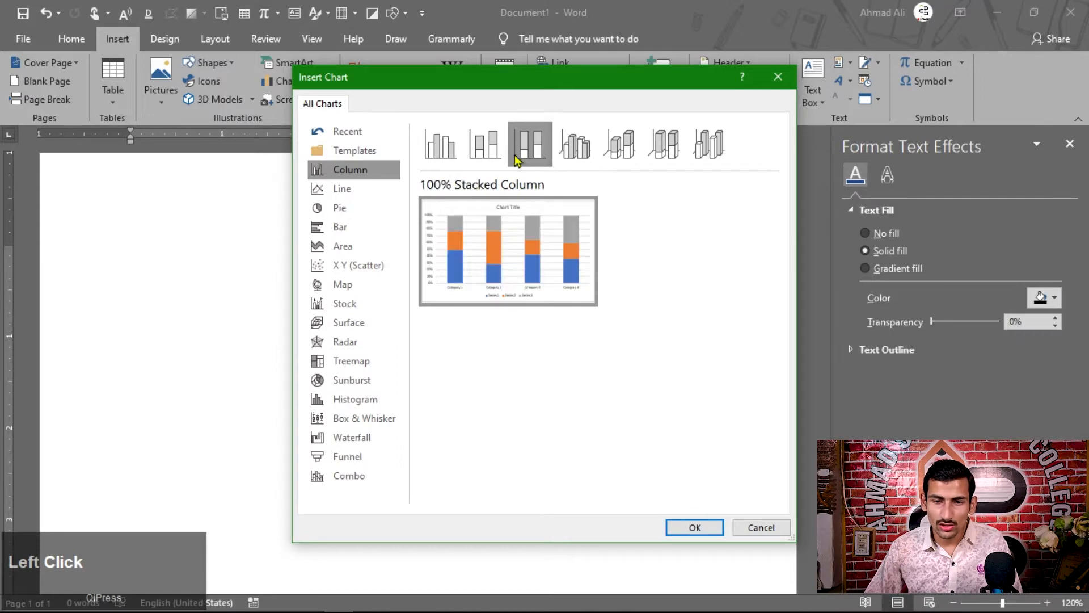
{"action": "left_click", "coordinate": [580, 167]}
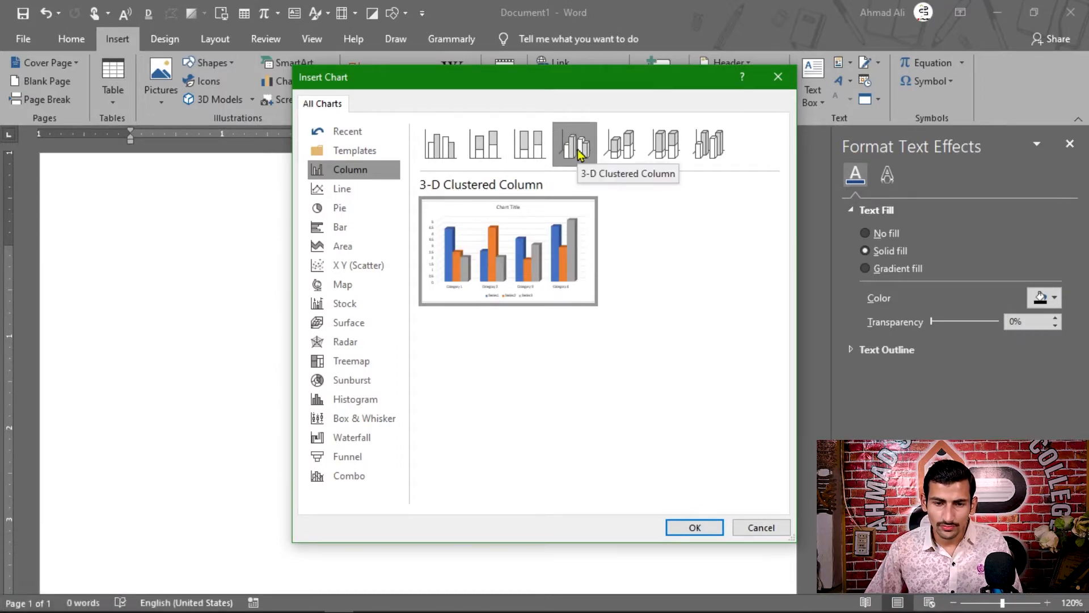
{"action": "left_click", "coordinate": [528, 155]}
{"action": "left_click", "coordinate": [449, 154]}
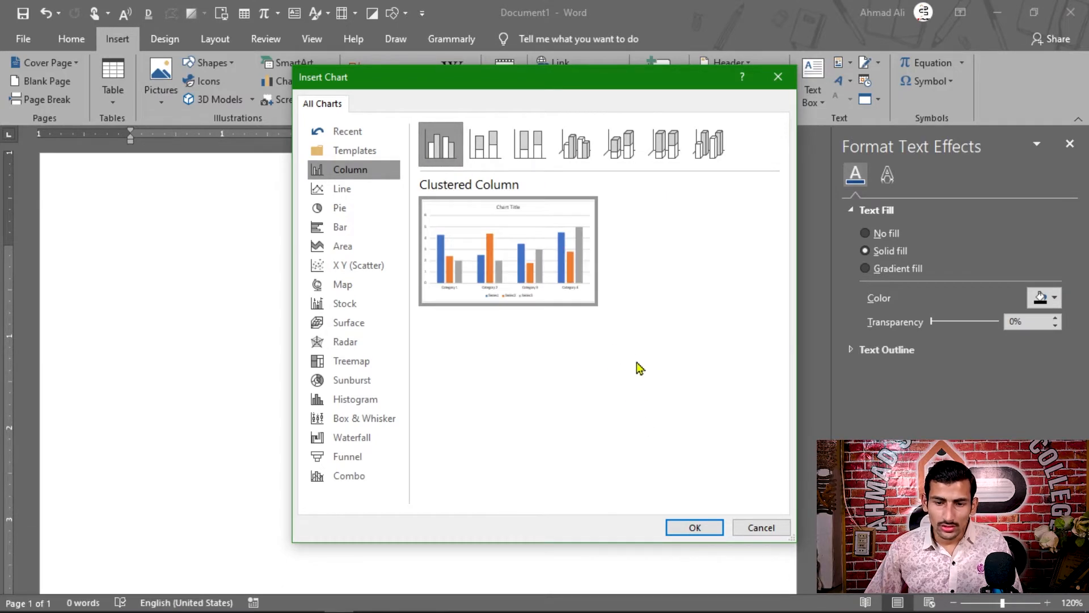
{"action": "left_click", "coordinate": [687, 527]}
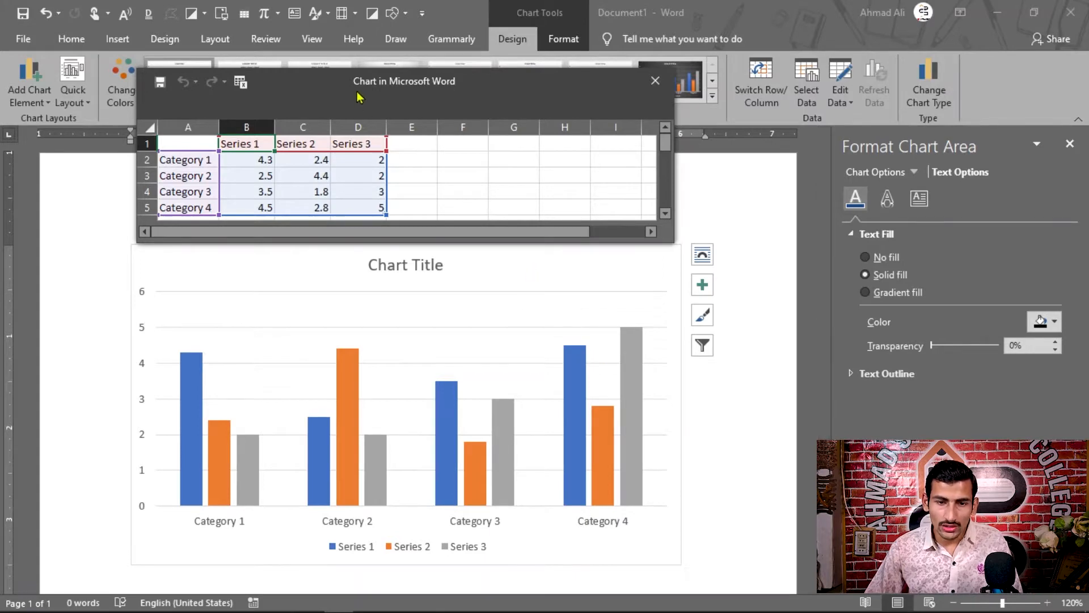
Step: Move the chart data sheet aside and go through its series headings and category labels
{"action": "left_click_drag", "start_coordinate": [326, 83], "coordinate": [413, 87]}
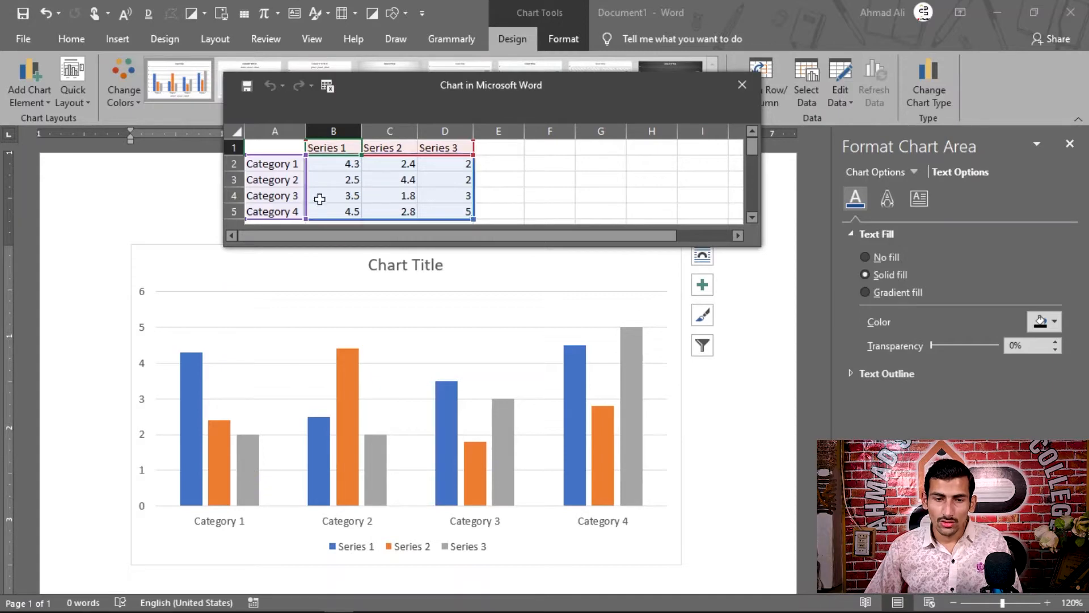
{"action": "left_click", "coordinate": [338, 146]}
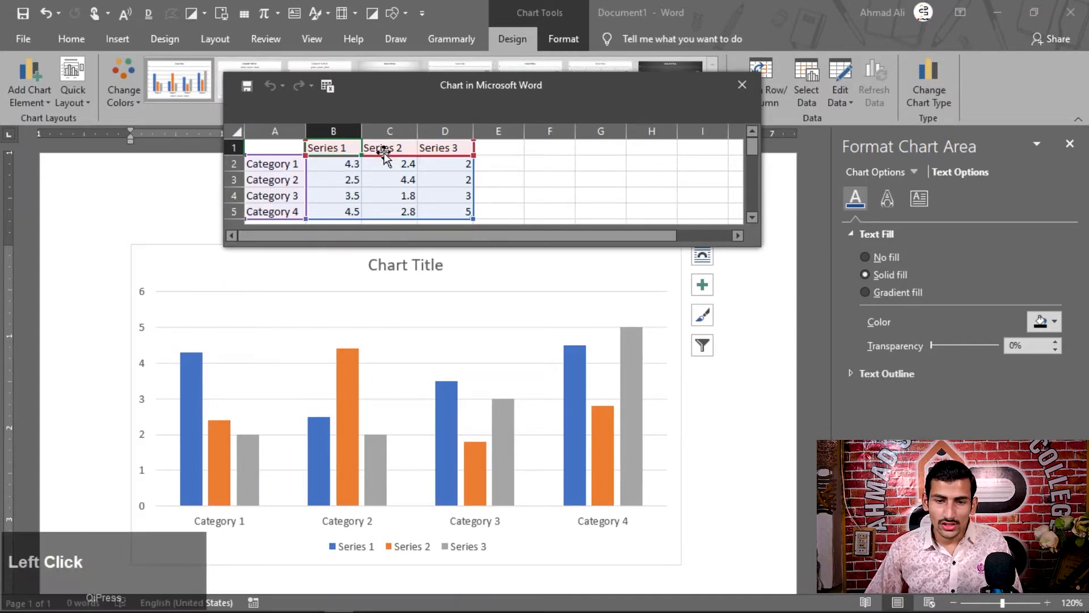
{"action": "left_click", "coordinate": [443, 147]}
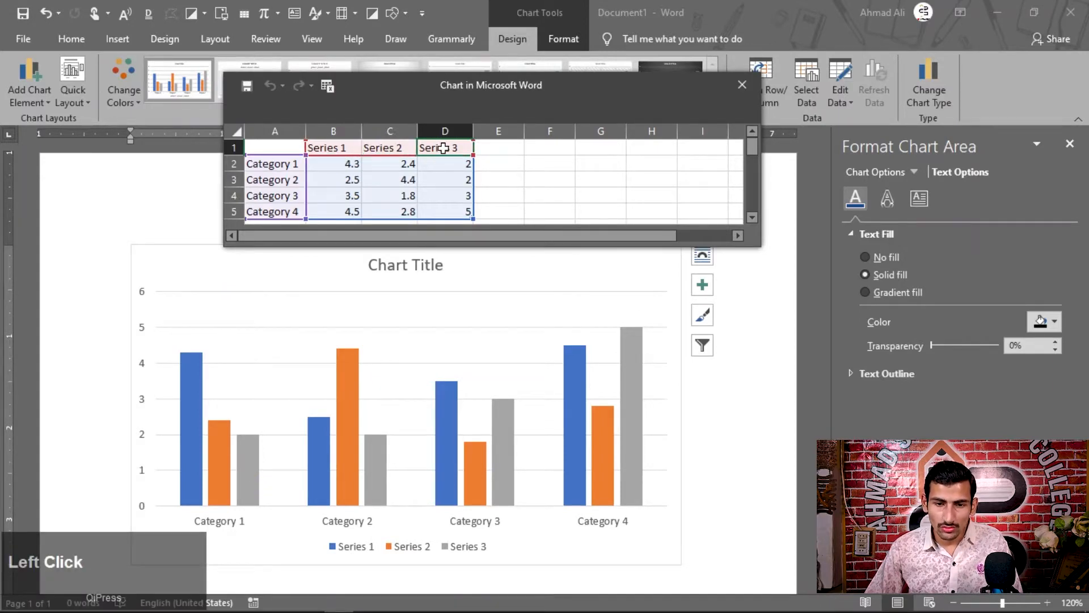
{"action": "left_click", "coordinate": [335, 148]}
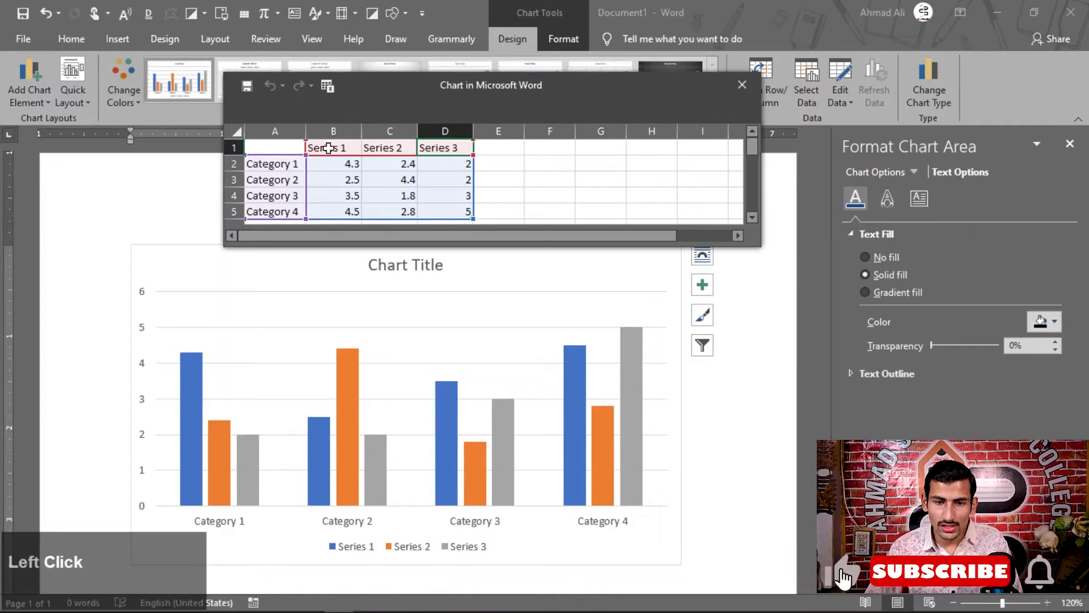
{"action": "left_click", "coordinate": [391, 149]}
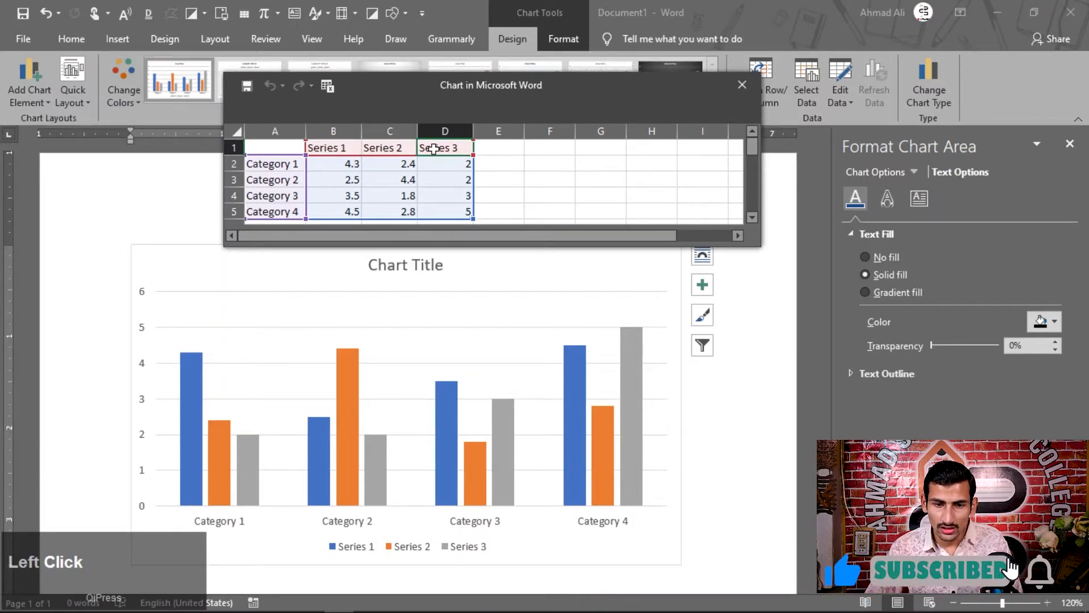
{"action": "left_click", "coordinate": [288, 167]}
{"action": "left_click", "coordinate": [291, 182]}
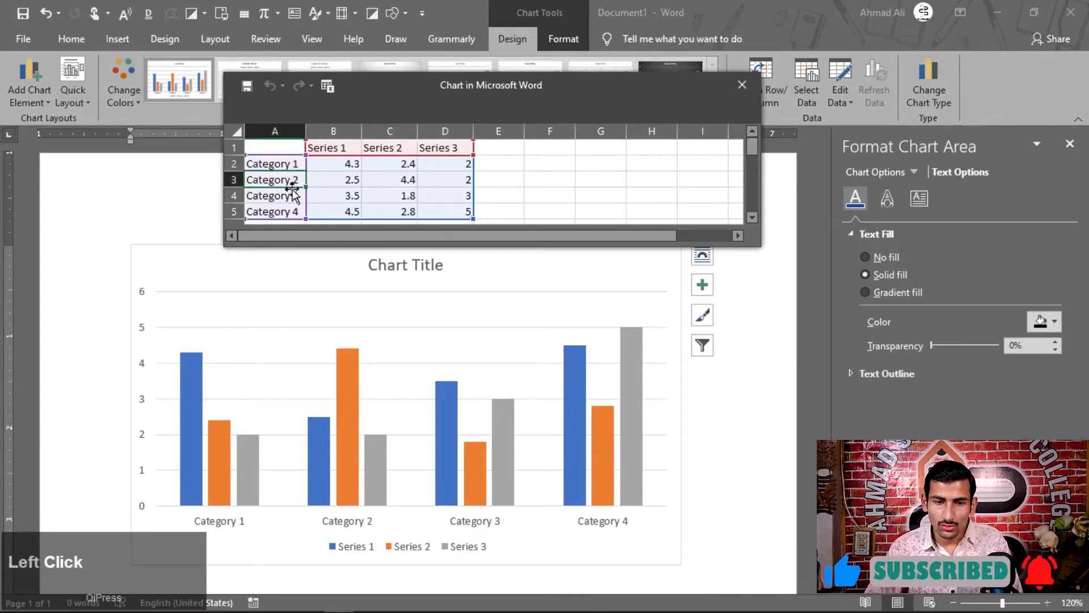
{"action": "left_click", "coordinate": [293, 197]}
{"action": "left_click", "coordinate": [295, 209]}
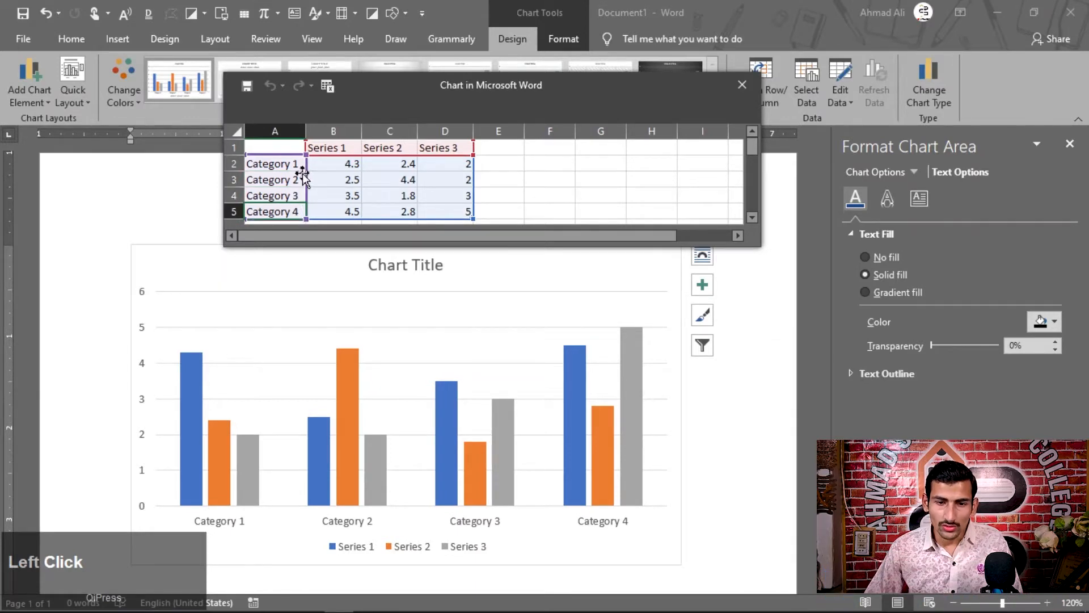
{"action": "left_click", "coordinate": [300, 163]}
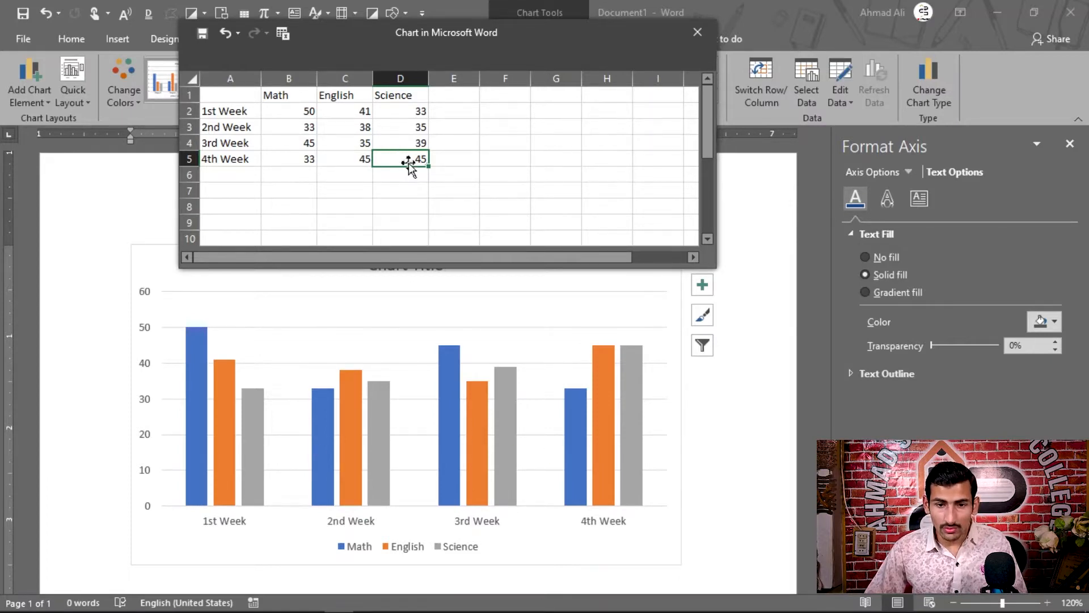
Step: Add a trial row labelled "sss" with a Math value of 44 below the 4th Week row
{"action": "key", "text": "Tab"}
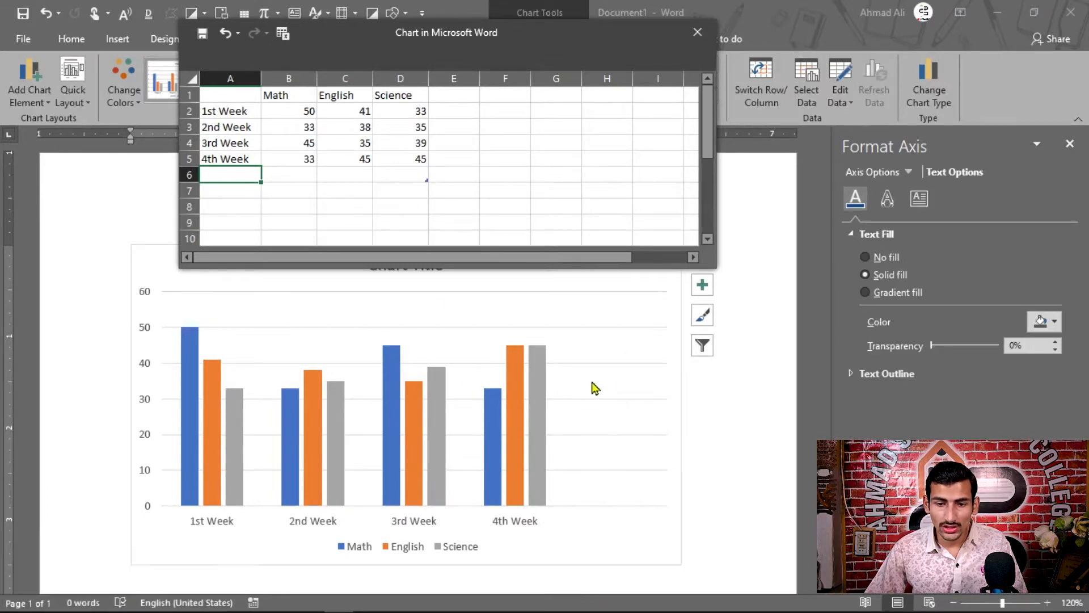
{"action": "type", "text": "sss"}
{"action": "key", "text": "Tab"}
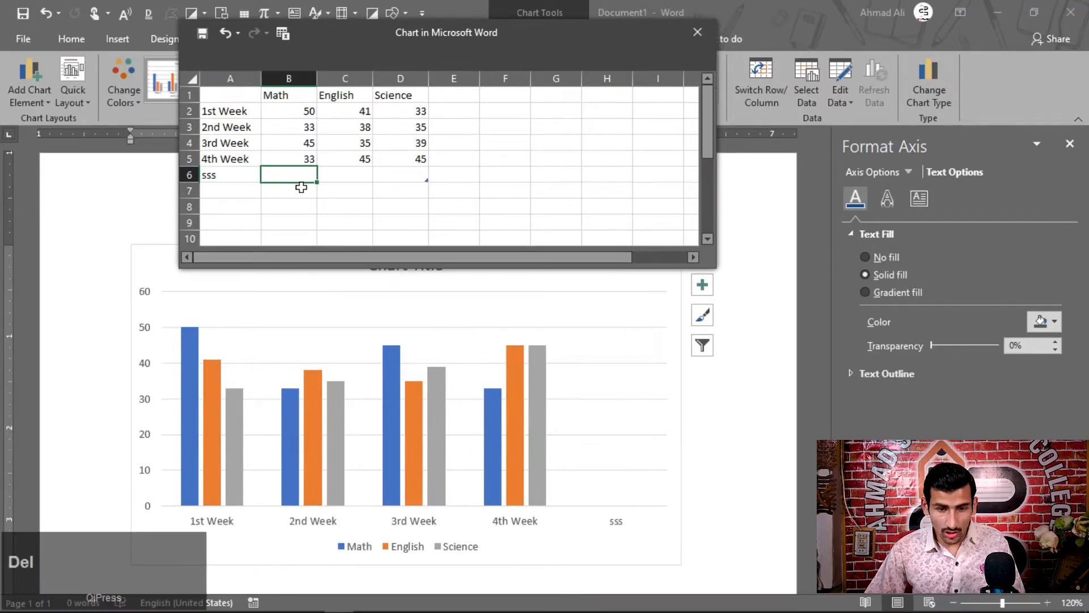
{"action": "type", "text": "44"}
{"action": "left_click", "coordinate": [332, 174]}
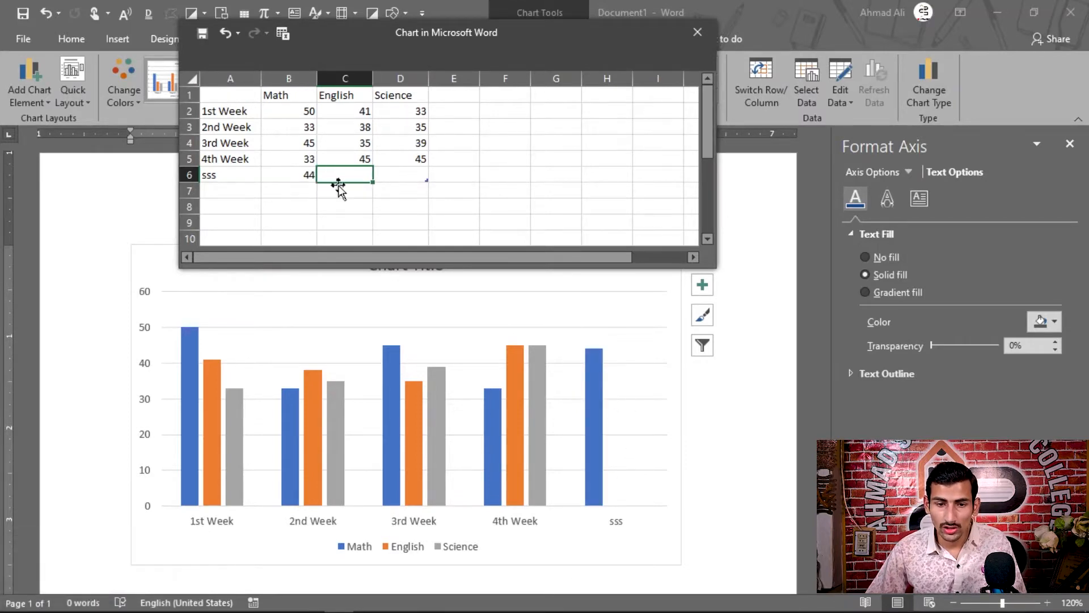
Step: Clear the trial row and shrink the chart data range to end at the 4th Week row
{"action": "left_click_drag", "start_coordinate": [350, 175], "coordinate": [243, 174]}
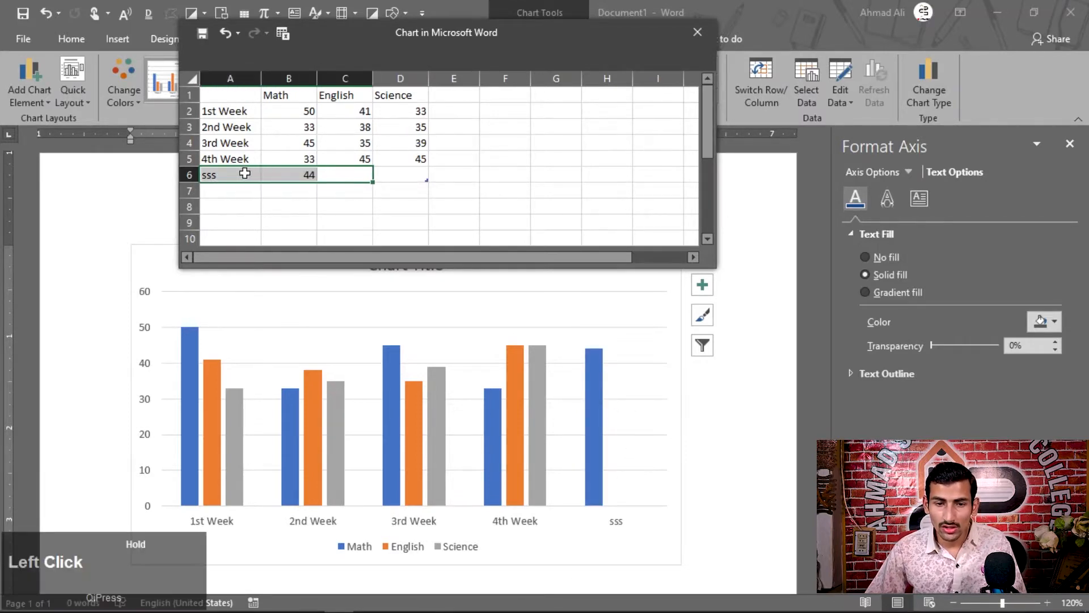
{"action": "key", "text": "BackSpace"}
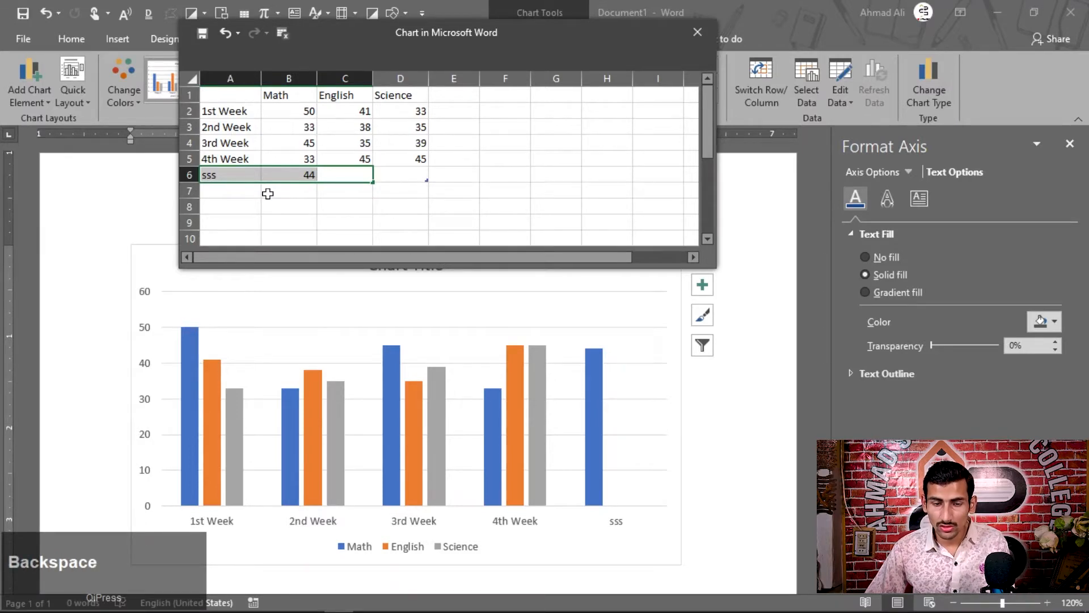
{"action": "key", "text": "Delete"}
{"action": "left_click", "coordinate": [268, 194]}
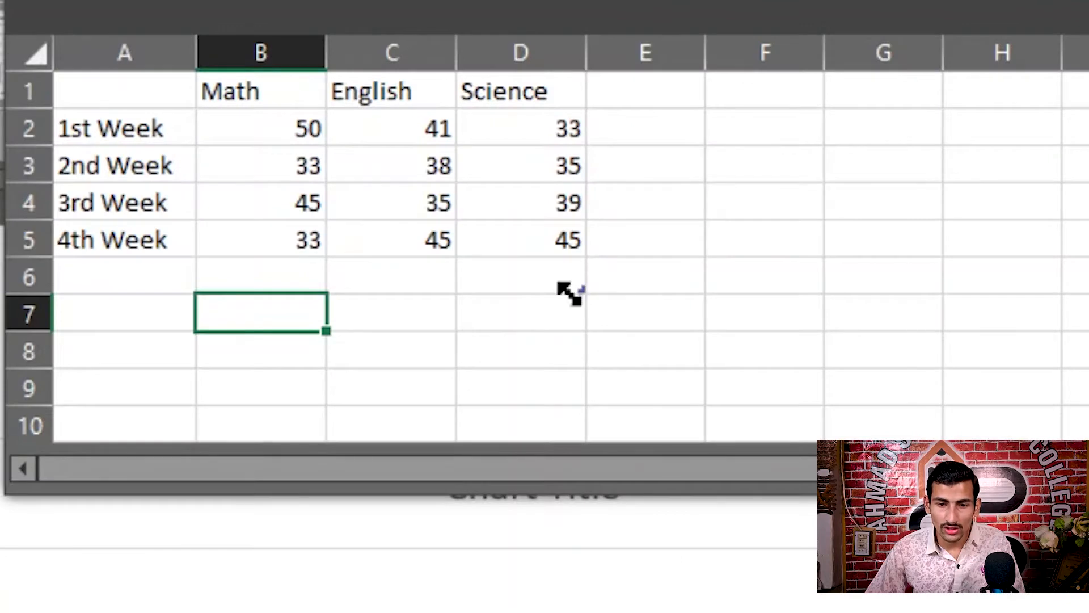
{"action": "left_click_drag", "start_coordinate": [579, 277], "coordinate": [573, 253]}
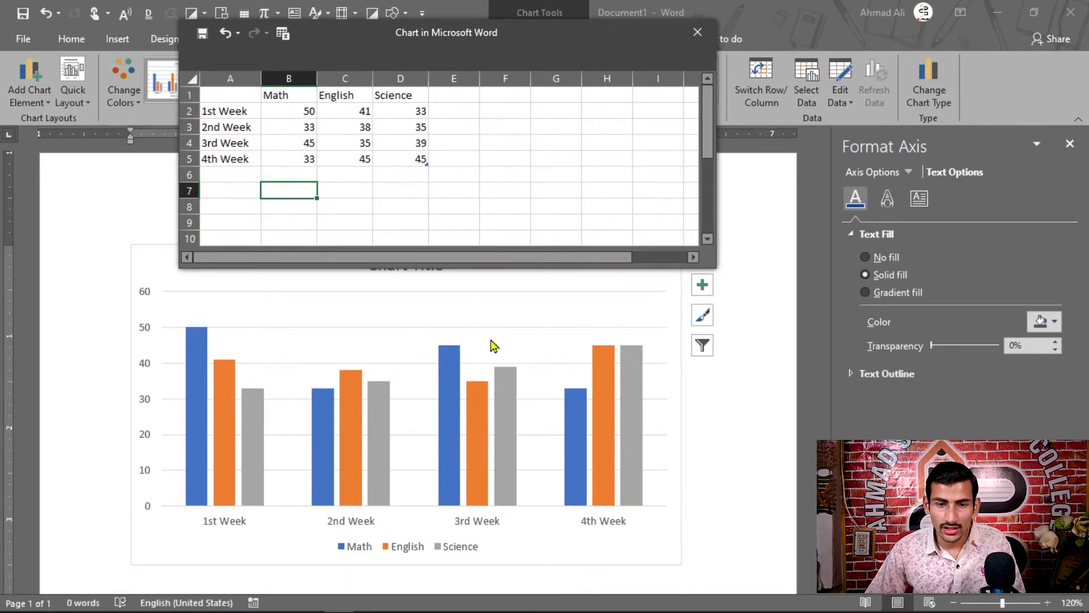
Step: Move and close the chart data sheet, and select the whole chart area
{"action": "left_click_drag", "start_coordinate": [554, 50], "coordinate": [553, 92]}
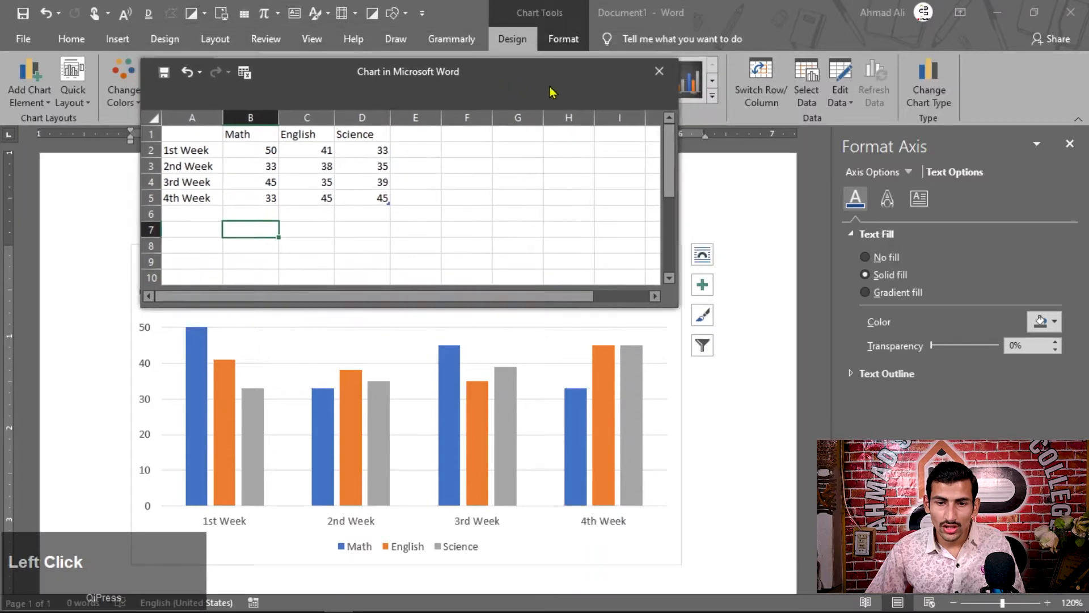
{"action": "left_click", "coordinate": [658, 72]}
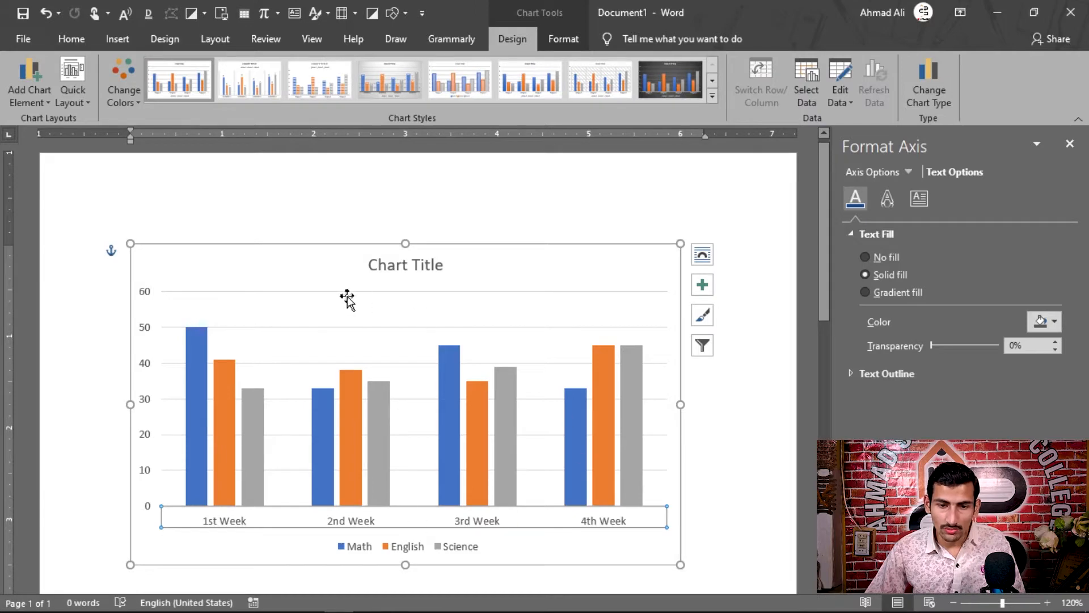
{"action": "left_click", "coordinate": [415, 375]}
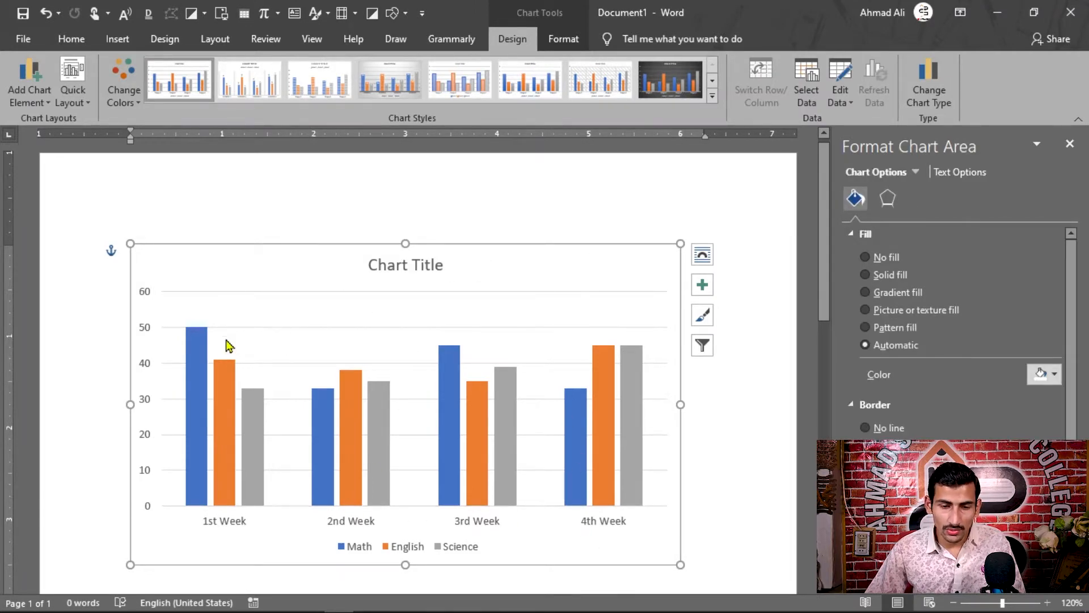
Step: Reopen the chart's data sheet through Edit Data, view it, and close it again
{"action": "right_click", "coordinate": [632, 549]}
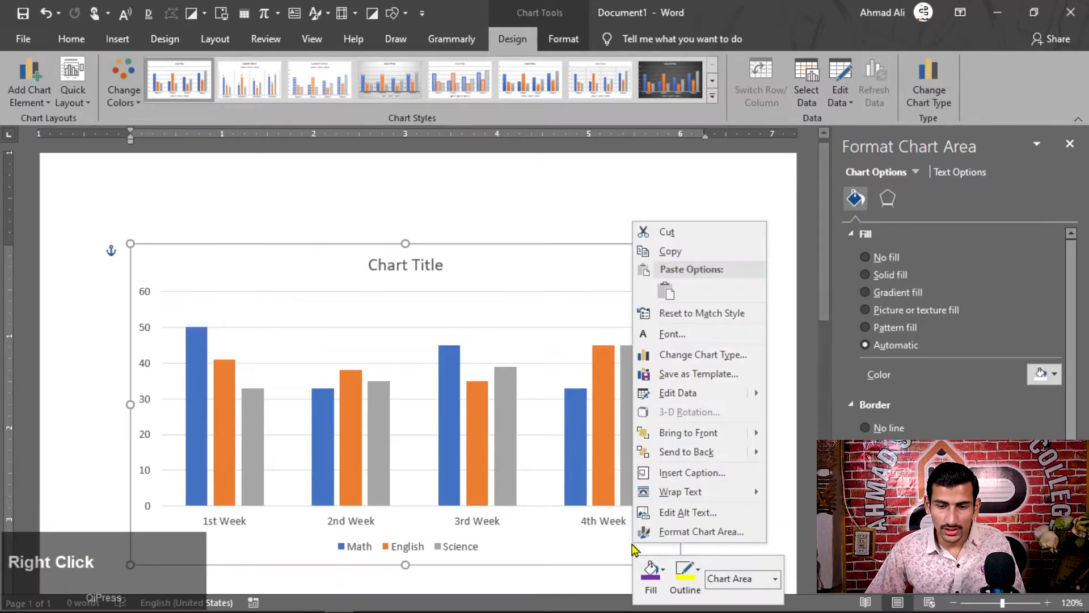
{"action": "left_click", "coordinate": [678, 399]}
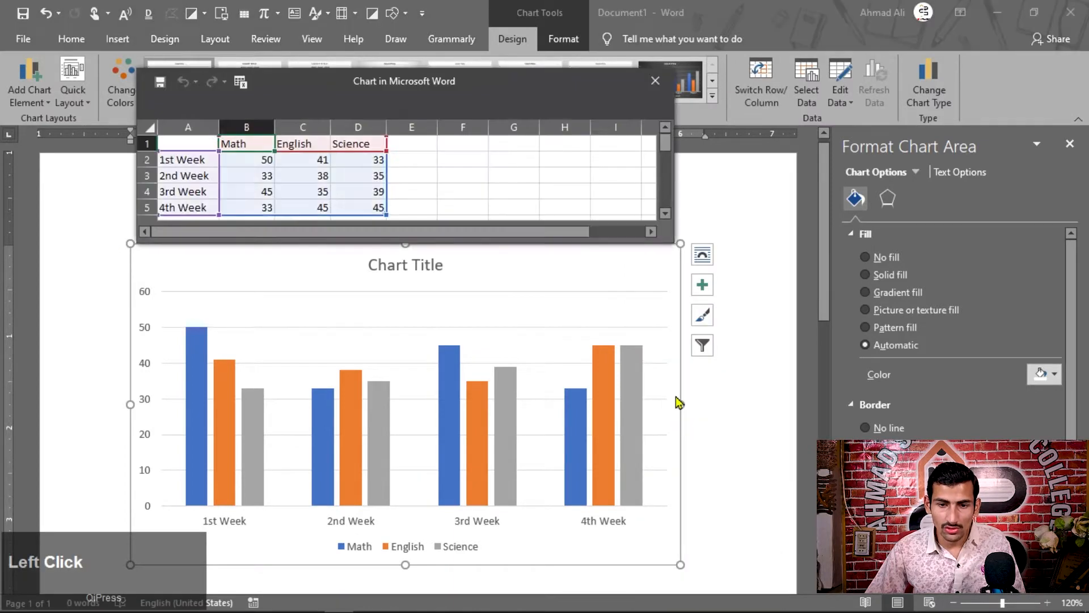
{"action": "left_click", "coordinate": [655, 83]}
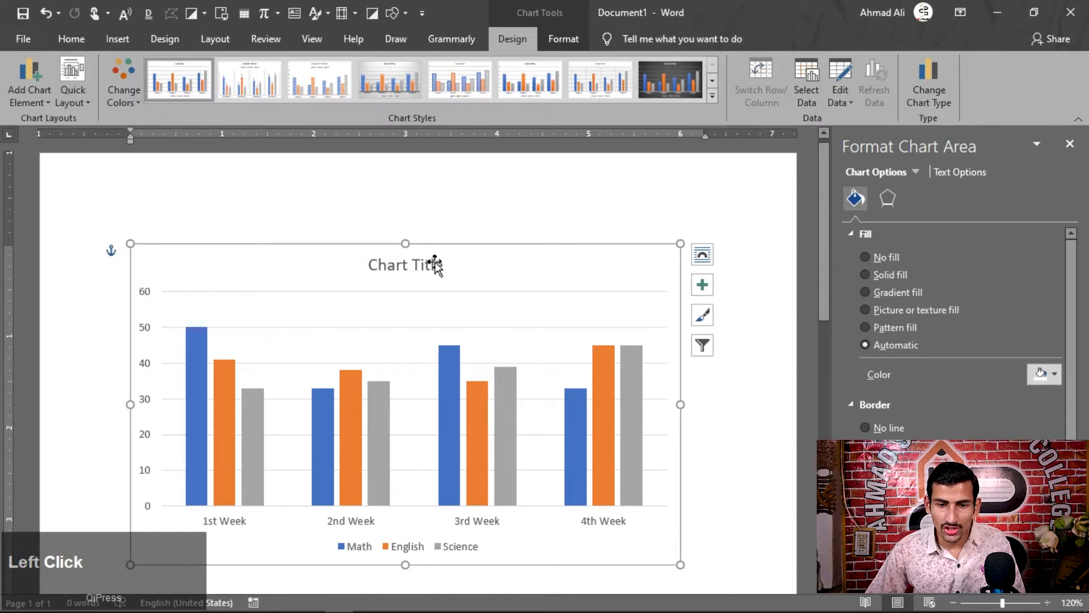
Step: Replace the placeholder chart title with the student's name followed by the class "8th (A)"
{"action": "left_click", "coordinate": [415, 260]}
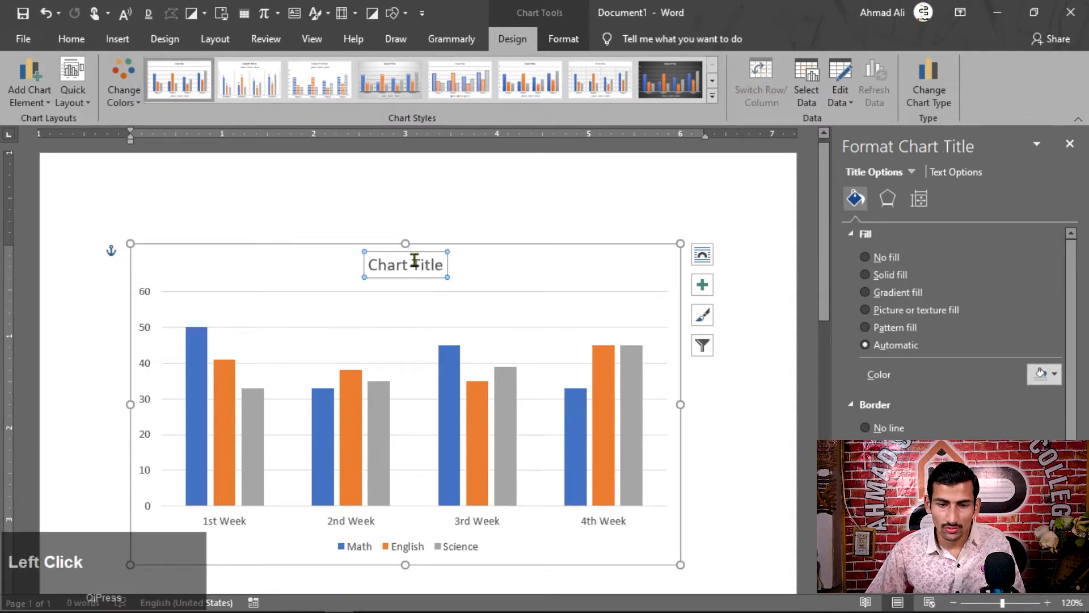
{"action": "left_click_drag", "start_coordinate": [442, 264], "coordinate": [369, 265]}
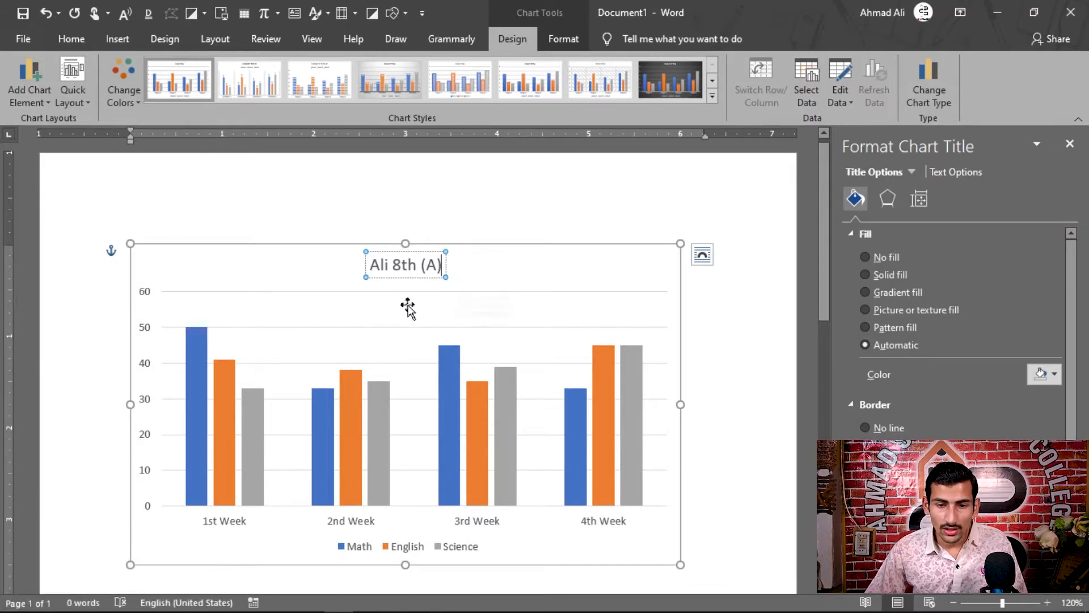
Step: Move the chart legend to the chart's lower right corner, beneath the 4th Week label
{"action": "left_click", "coordinate": [407, 306]}
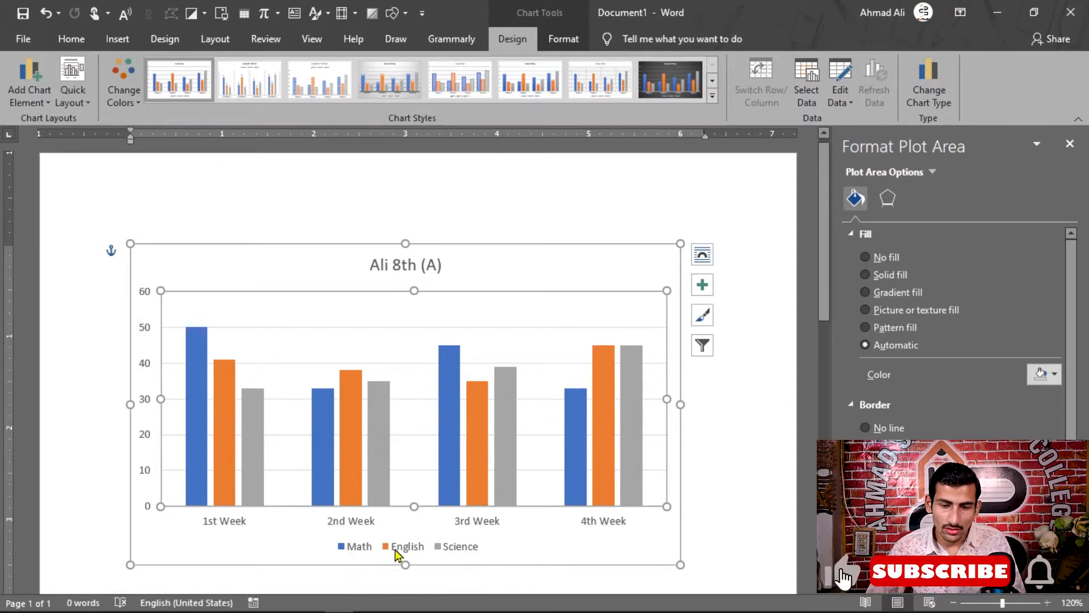
{"action": "left_click", "coordinate": [428, 555]}
{"action": "left_click_drag", "start_coordinate": [427, 556], "coordinate": [586, 533]}
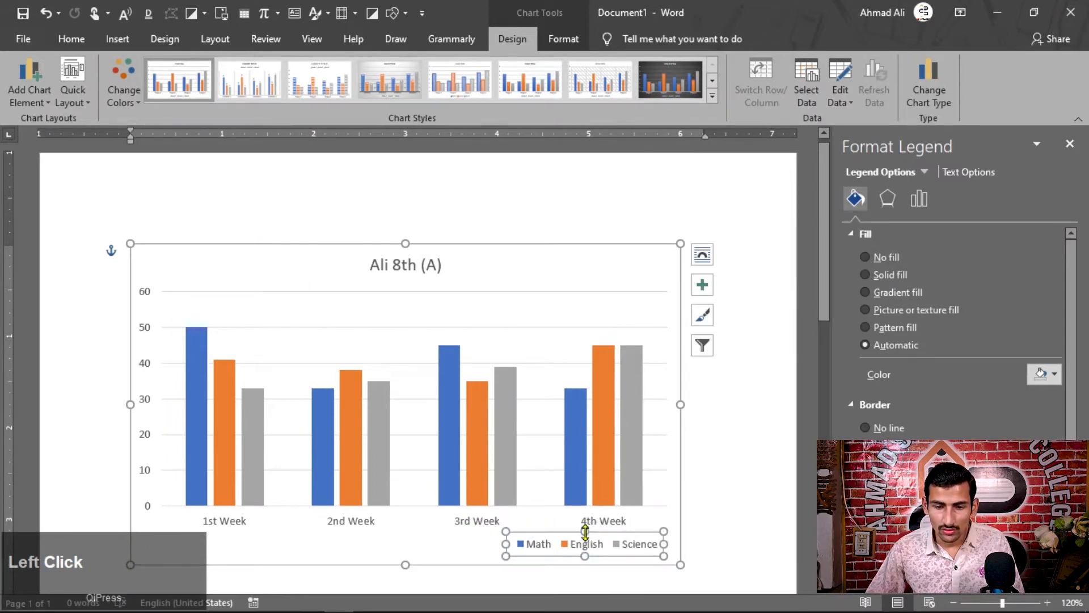
Step: Shift the chart title well right of centre and move it partway back toward the middle
{"action": "left_click", "coordinate": [421, 271]}
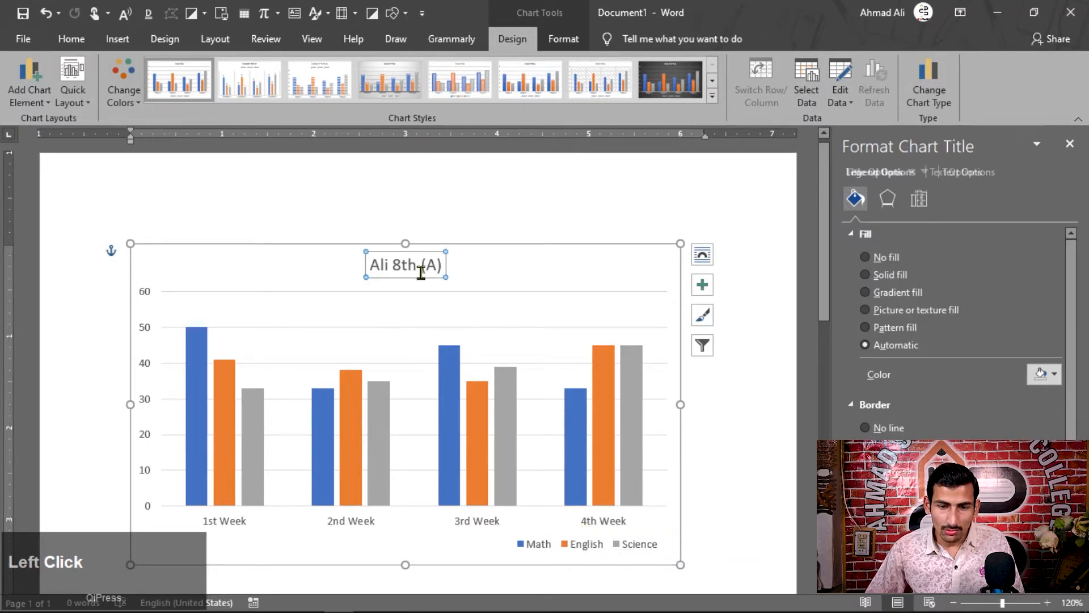
{"action": "left_click_drag", "start_coordinate": [424, 276], "coordinate": [485, 278]}
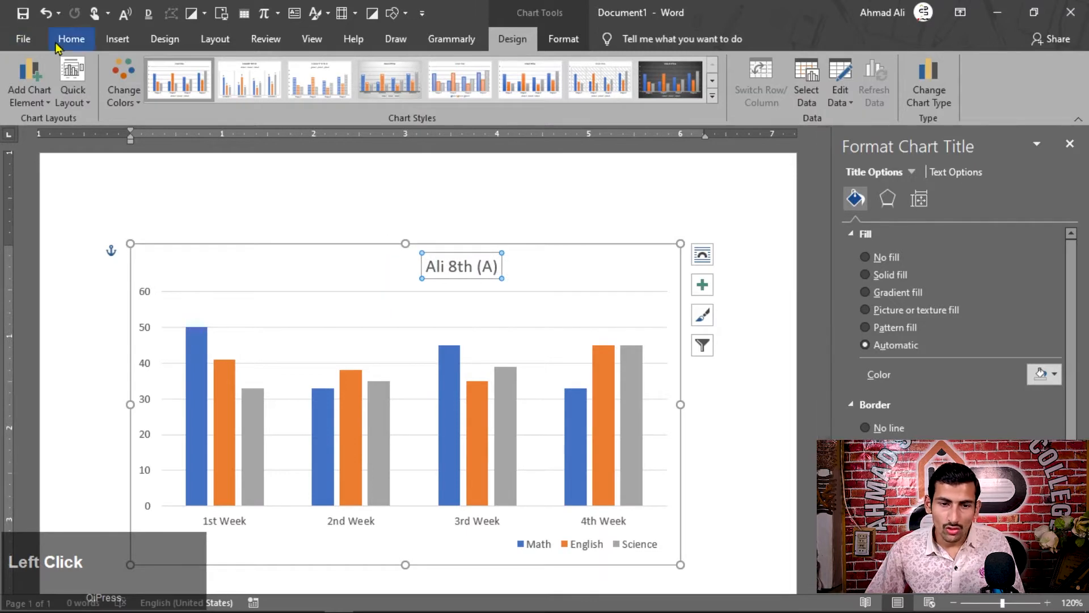
{"action": "left_click", "coordinate": [71, 38]}
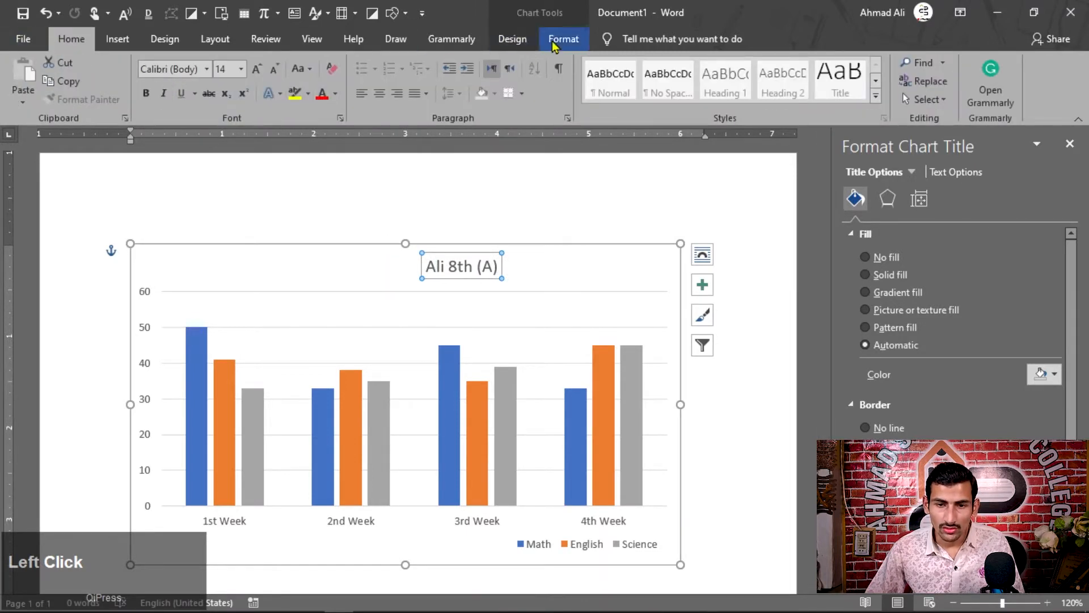
{"action": "left_click", "coordinate": [512, 39]}
{"action": "left_click_drag", "start_coordinate": [472, 278], "coordinate": [453, 277]}
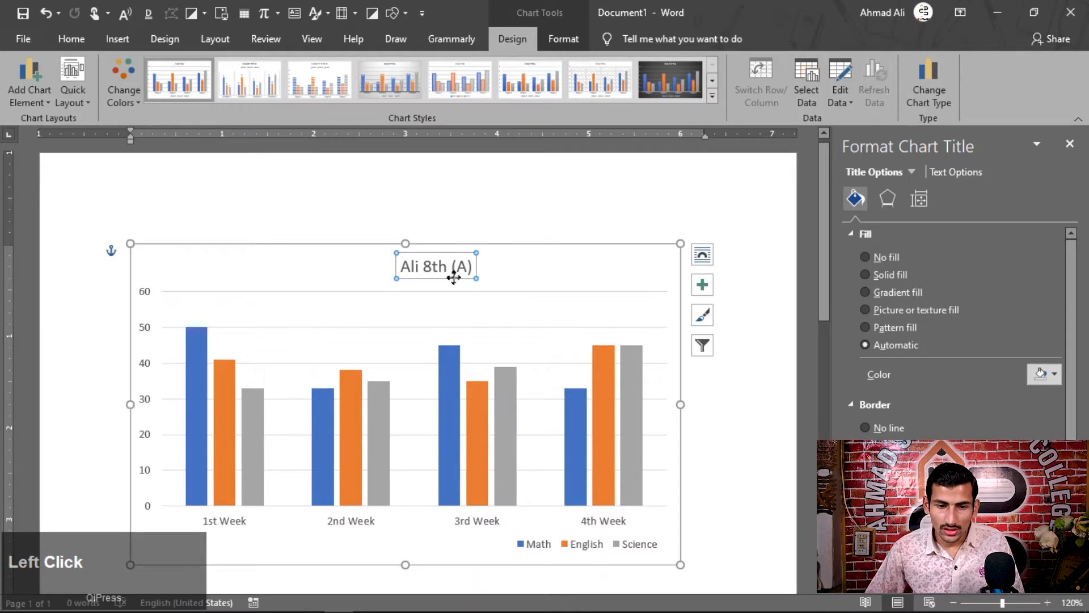
Step: Hide the chart title and show it again as a default title, and view its placement options
{"action": "left_click", "coordinate": [700, 256]}
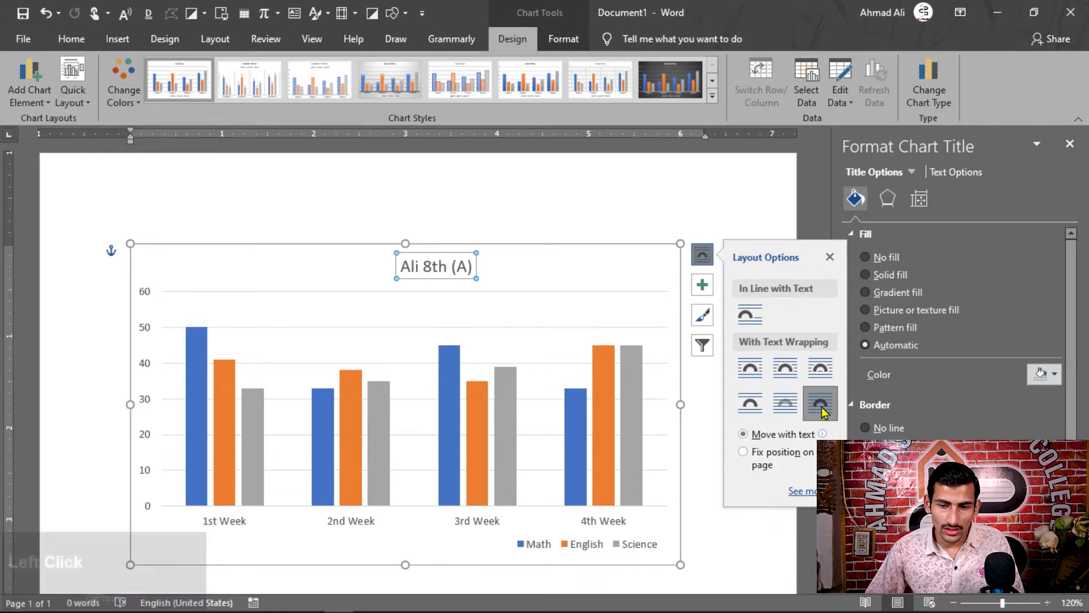
{"action": "left_click", "coordinate": [702, 292]}
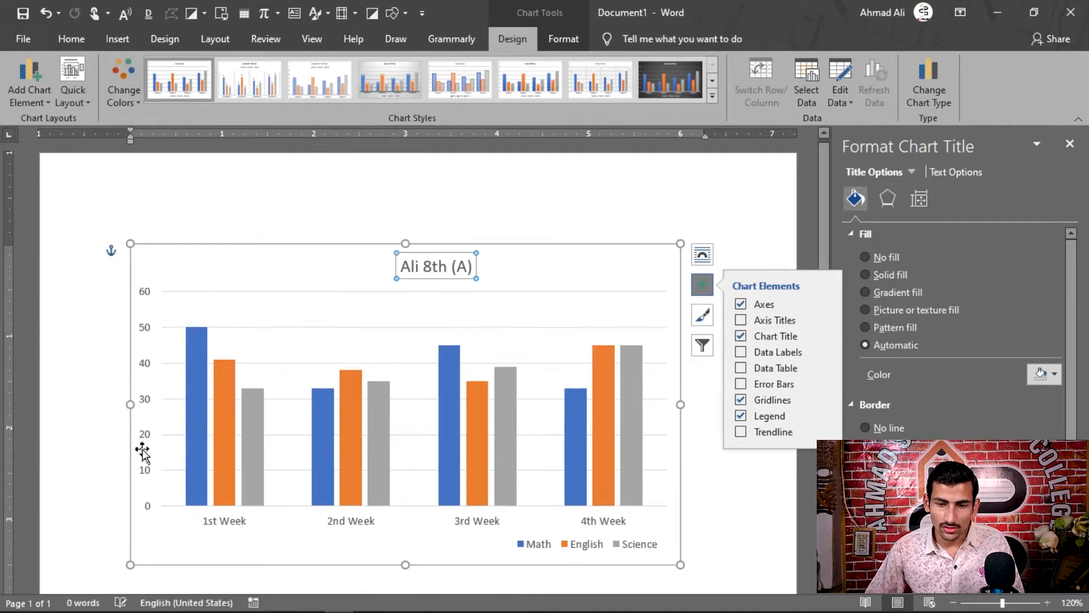
{"action": "left_click", "coordinate": [825, 320]}
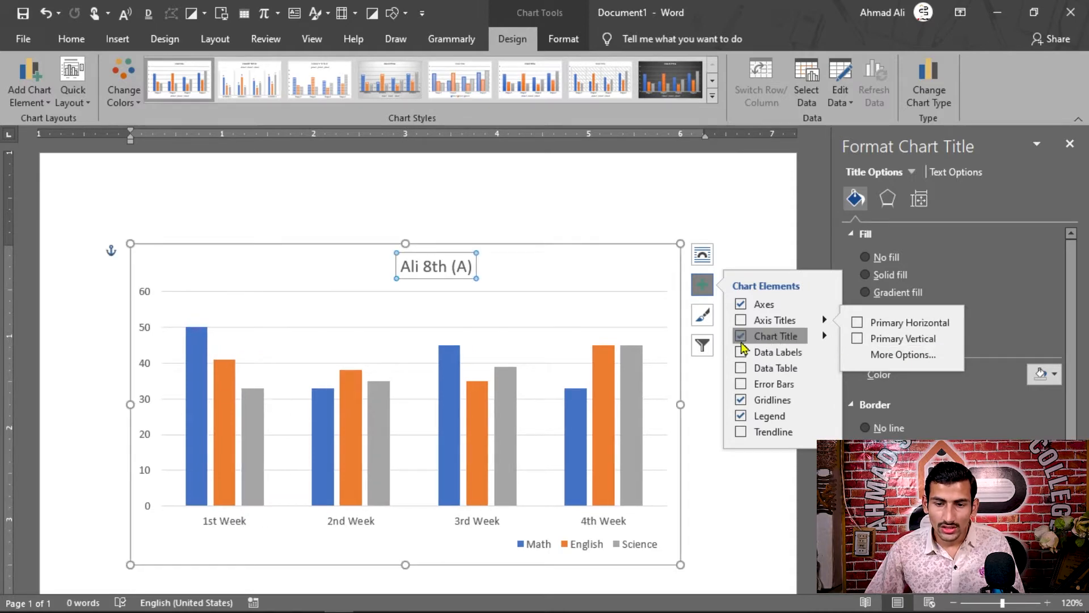
{"action": "left_click", "coordinate": [793, 340]}
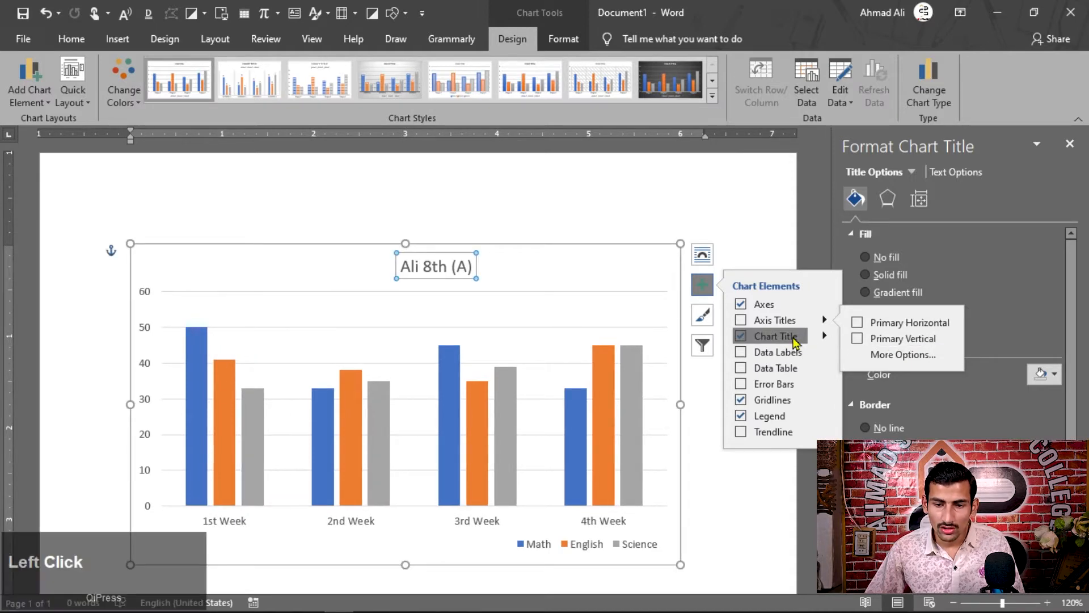
{"action": "left_click", "coordinate": [742, 338]}
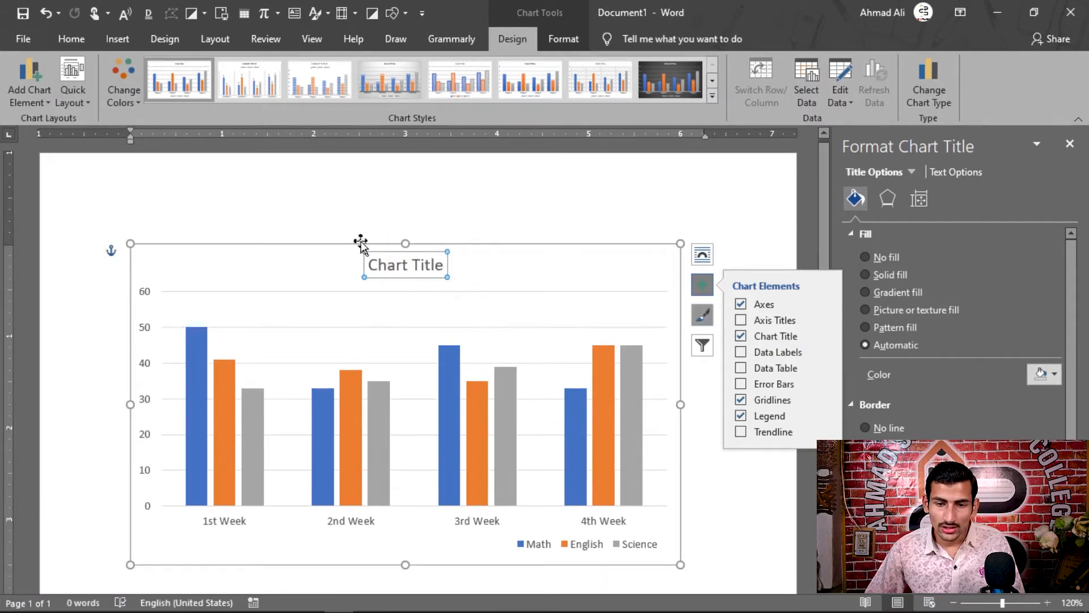
{"action": "left_click", "coordinate": [825, 340]}
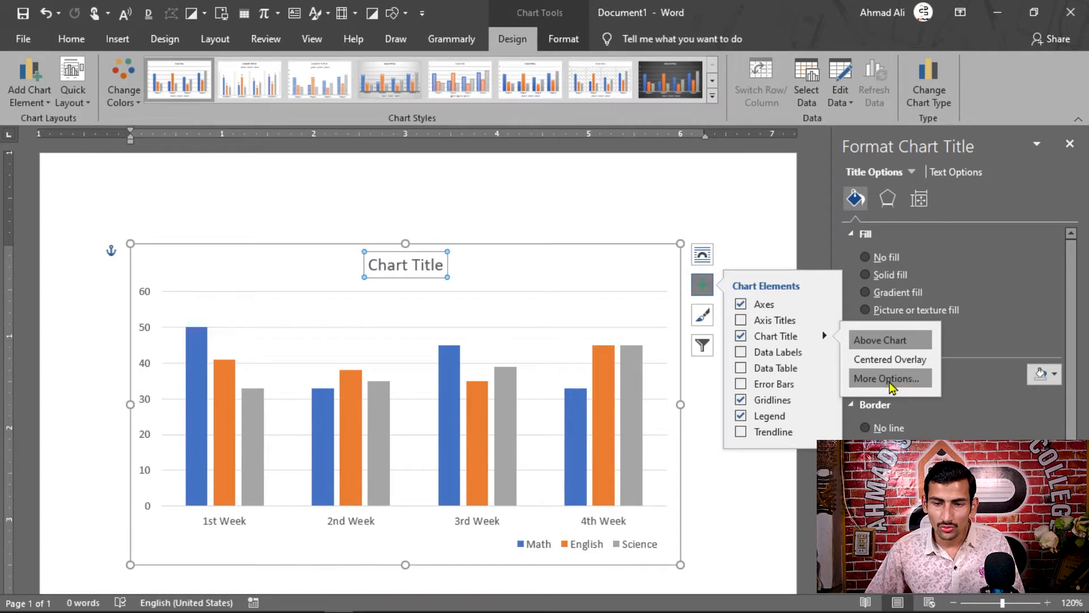
Step: Add data labels to the chart's columns and view the label position options
{"action": "left_click", "coordinate": [742, 355]}
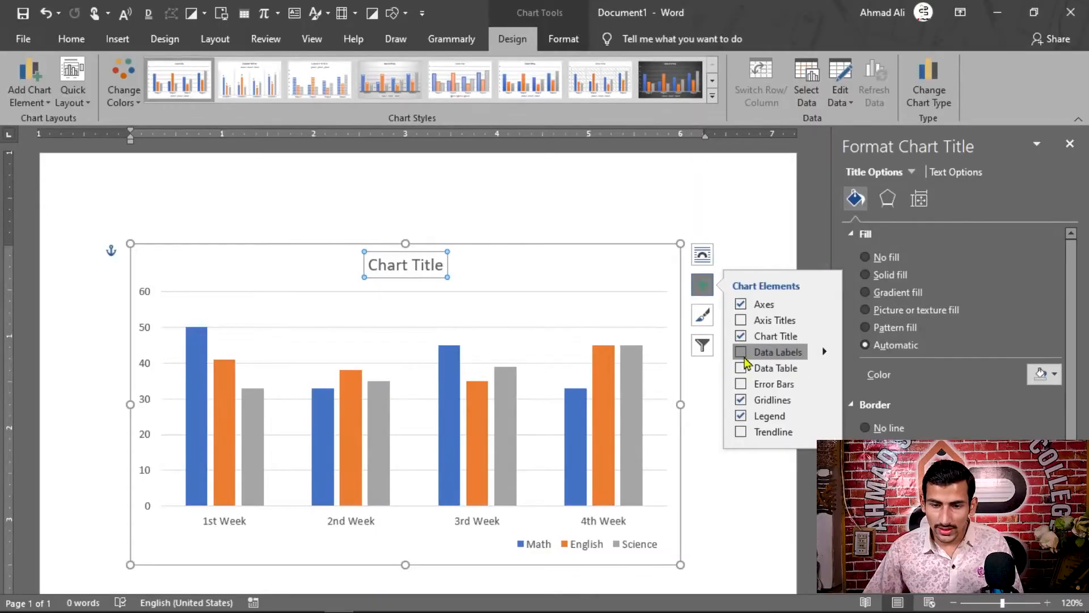
{"action": "left_click", "coordinate": [741, 353]}
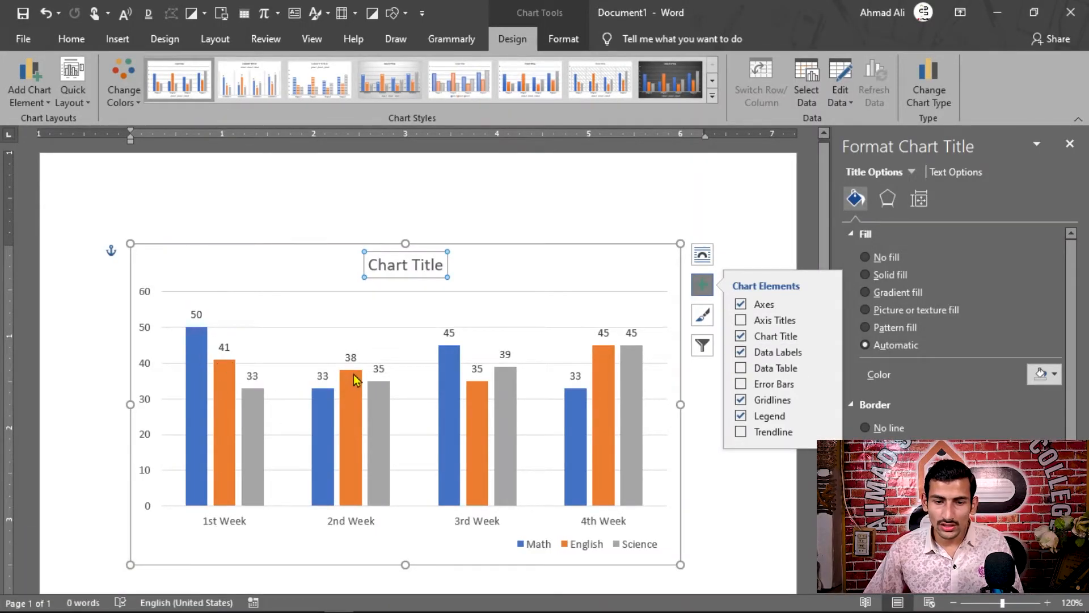
{"action": "left_click", "coordinate": [824, 351]}
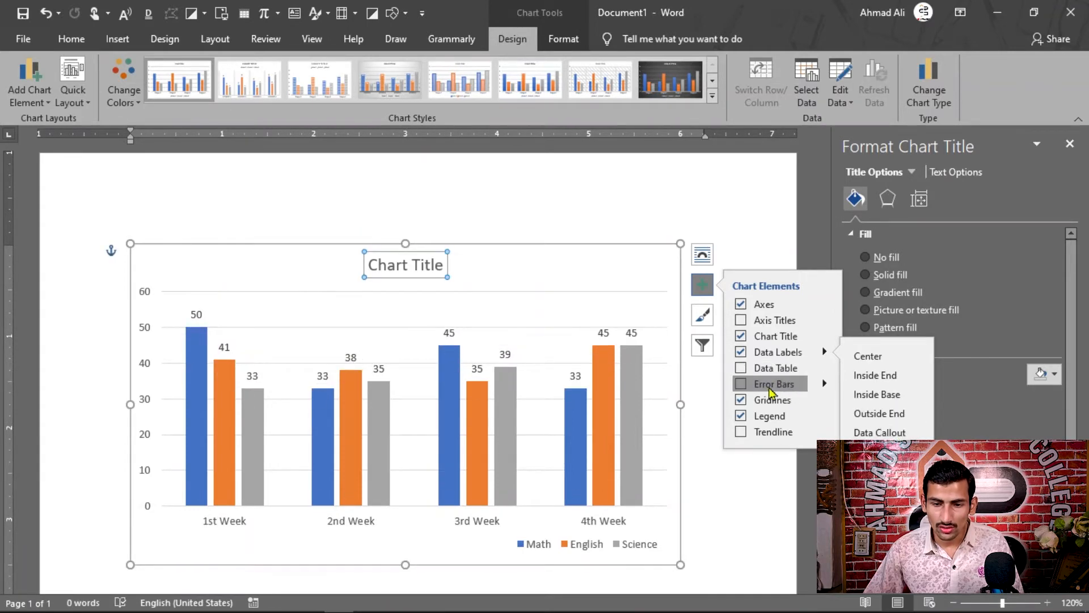
Step: Show the data table beneath the chart and hide it again
{"action": "left_click", "coordinate": [740, 368]}
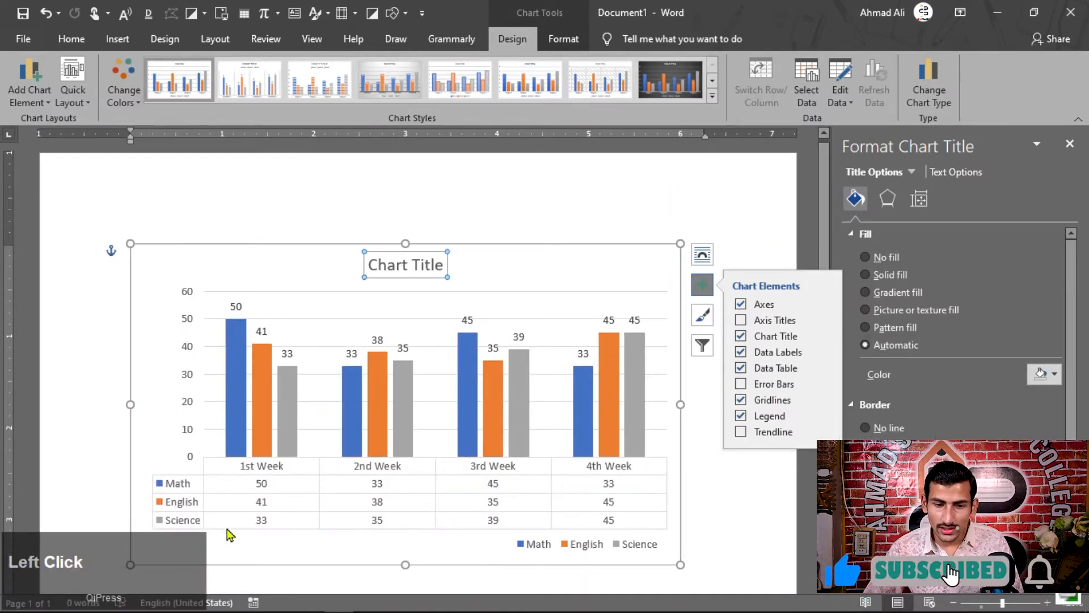
{"action": "left_click", "coordinate": [504, 502]}
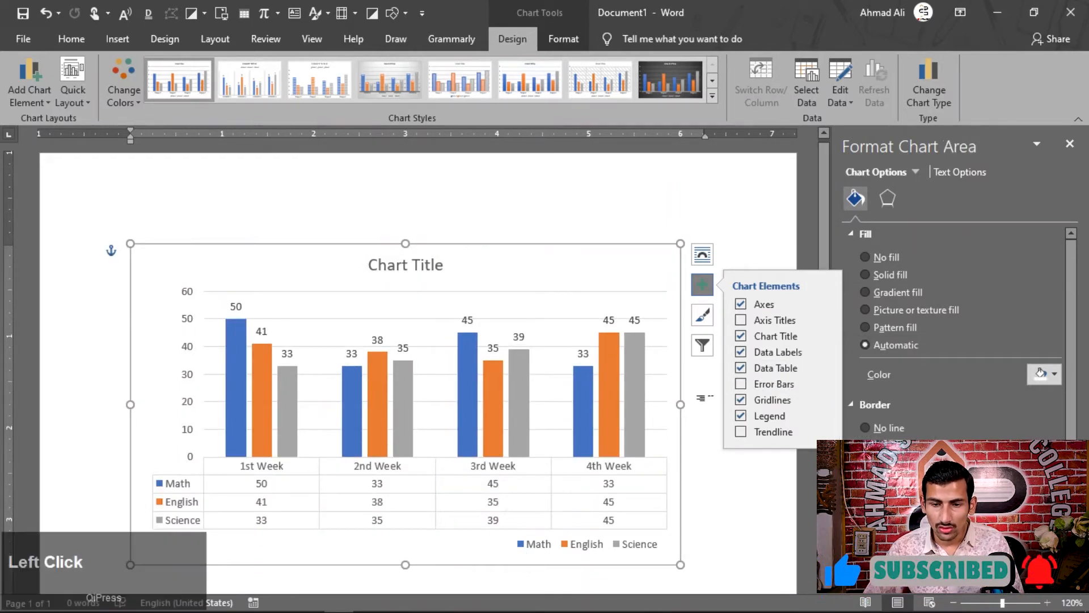
{"action": "left_click", "coordinate": [741, 368]}
Step: Try error bars on the columns and remove them, and switch the gridlines off and on again
{"action": "left_click", "coordinate": [740, 384]}
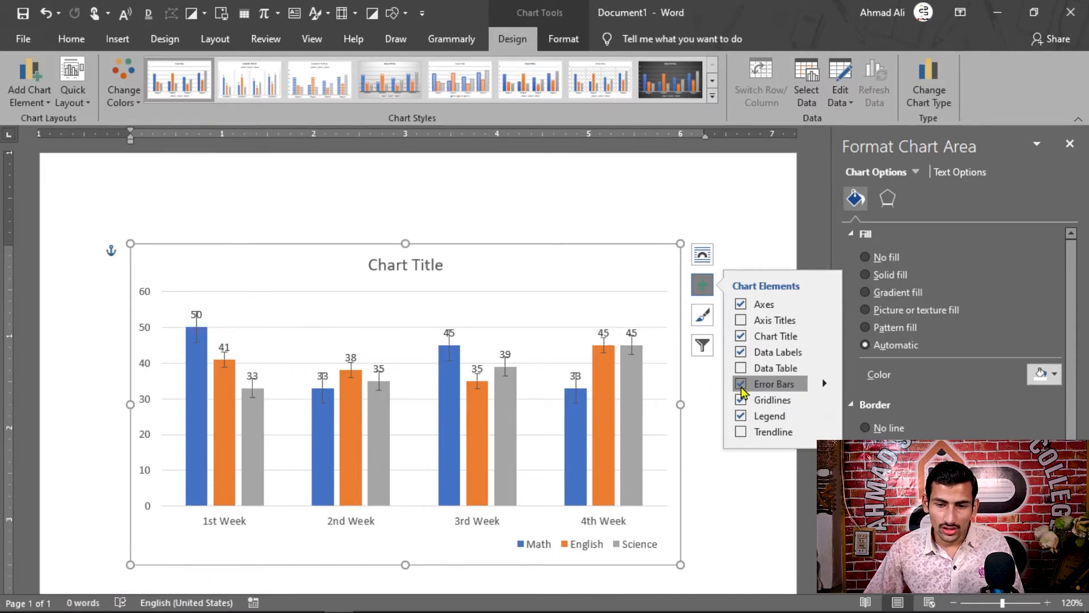
{"action": "left_click", "coordinate": [825, 388]}
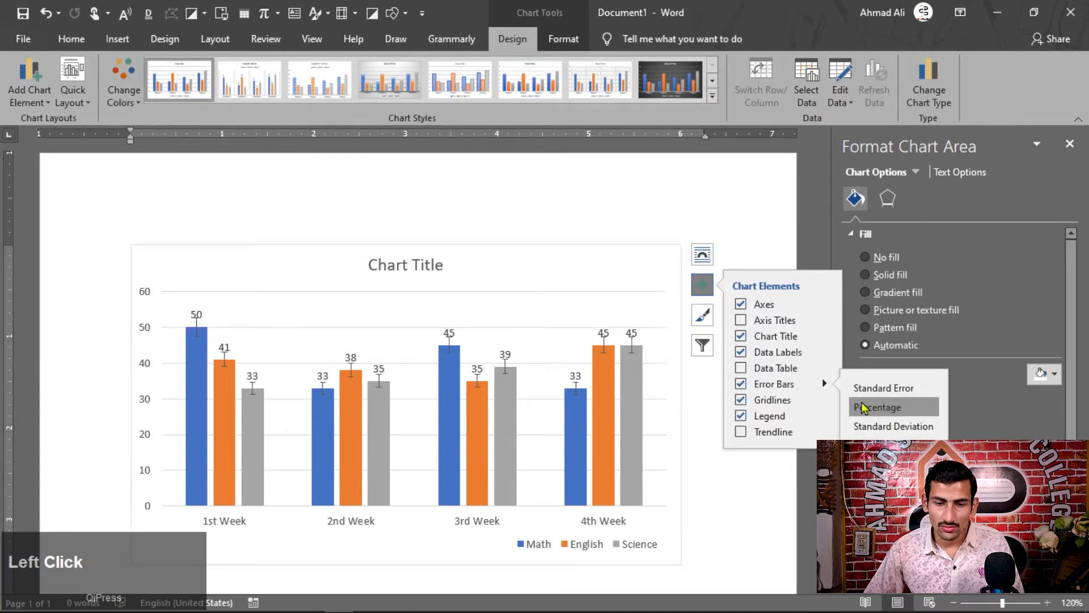
{"action": "left_click", "coordinate": [740, 383]}
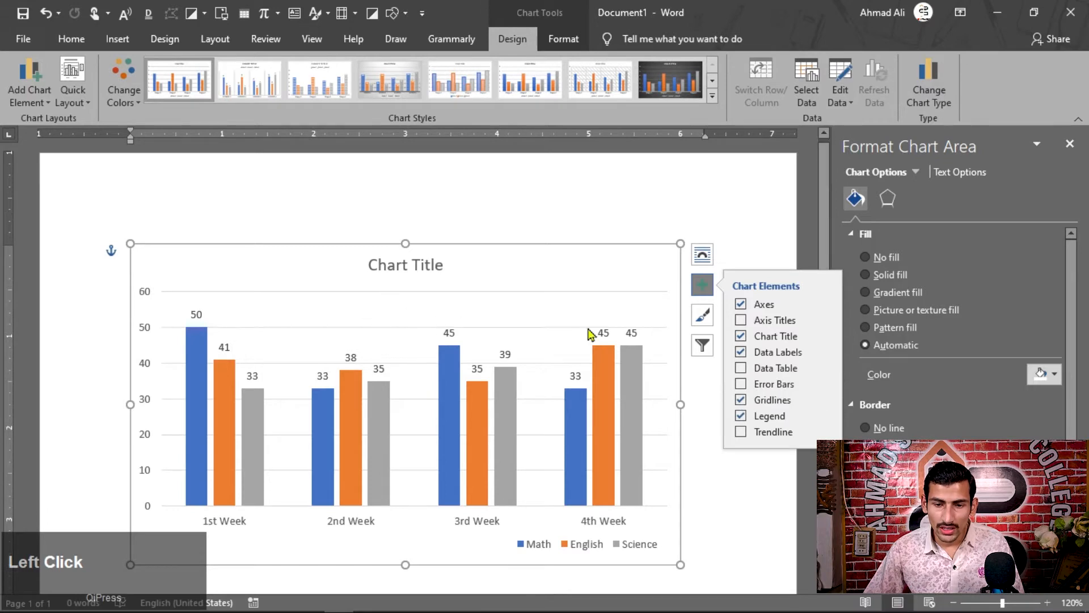
{"action": "left_click", "coordinate": [741, 400]}
{"action": "left_click", "coordinate": [740, 400]}
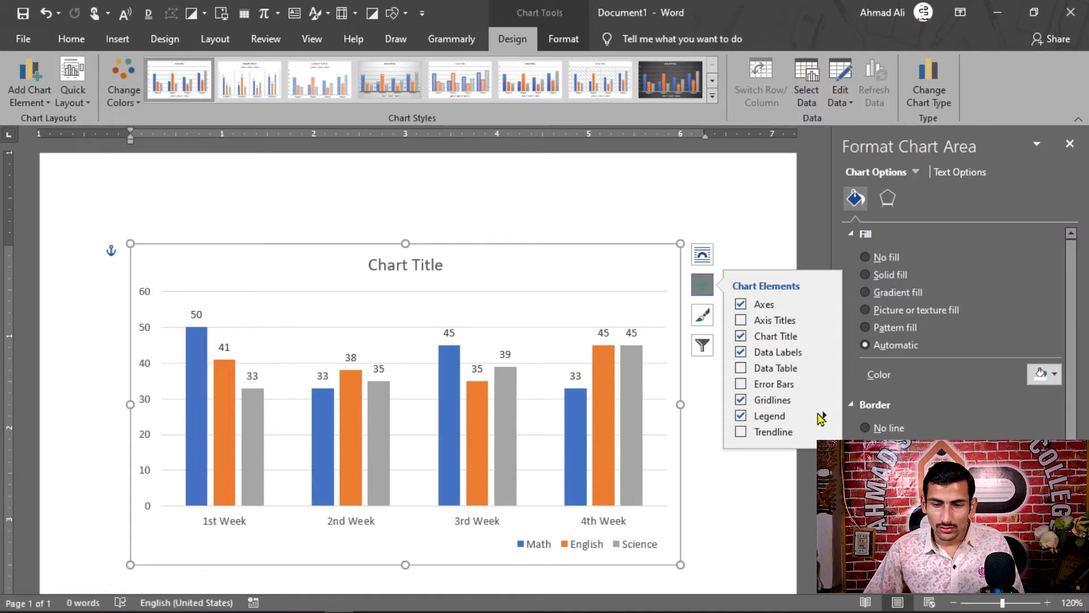
Step: Switch the chart legend off and on twice, leaving it on
{"action": "left_click", "coordinate": [740, 417]}
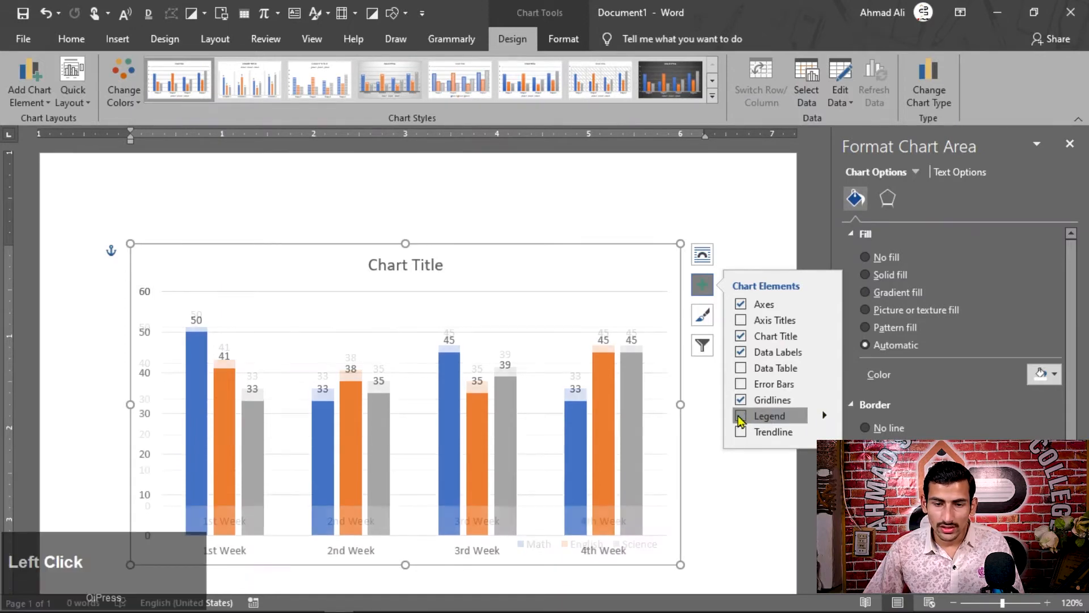
{"action": "left_click", "coordinate": [740, 417]}
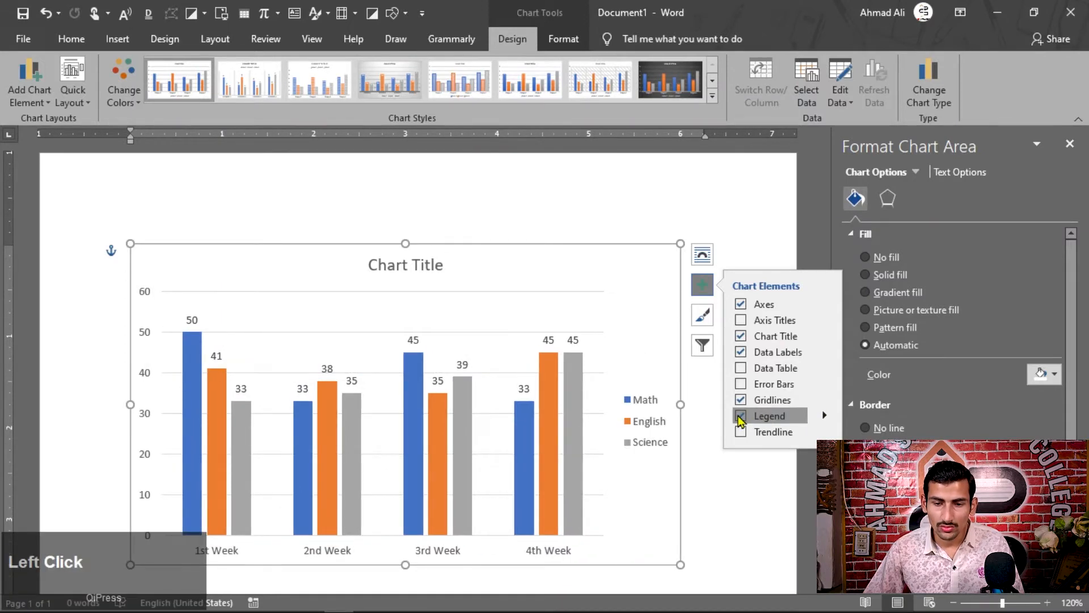
{"action": "left_click", "coordinate": [740, 417]}
{"action": "left_click", "coordinate": [740, 417]}
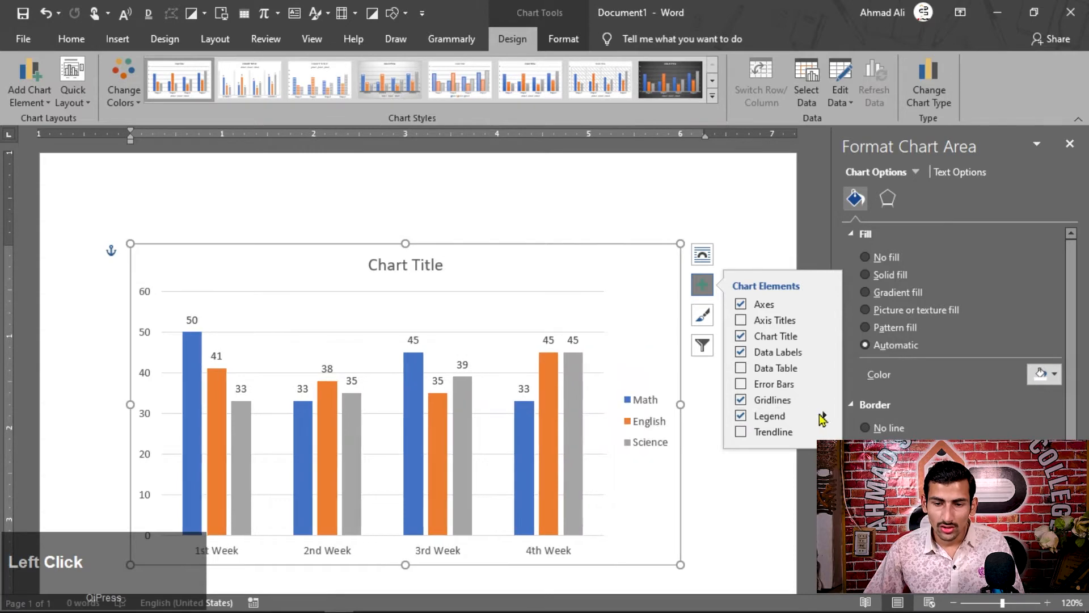
Step: Set the legend position to Bottom after trying Top and Left, and move the legend to the chart's lower right corner
{"action": "left_click", "coordinate": [825, 415]}
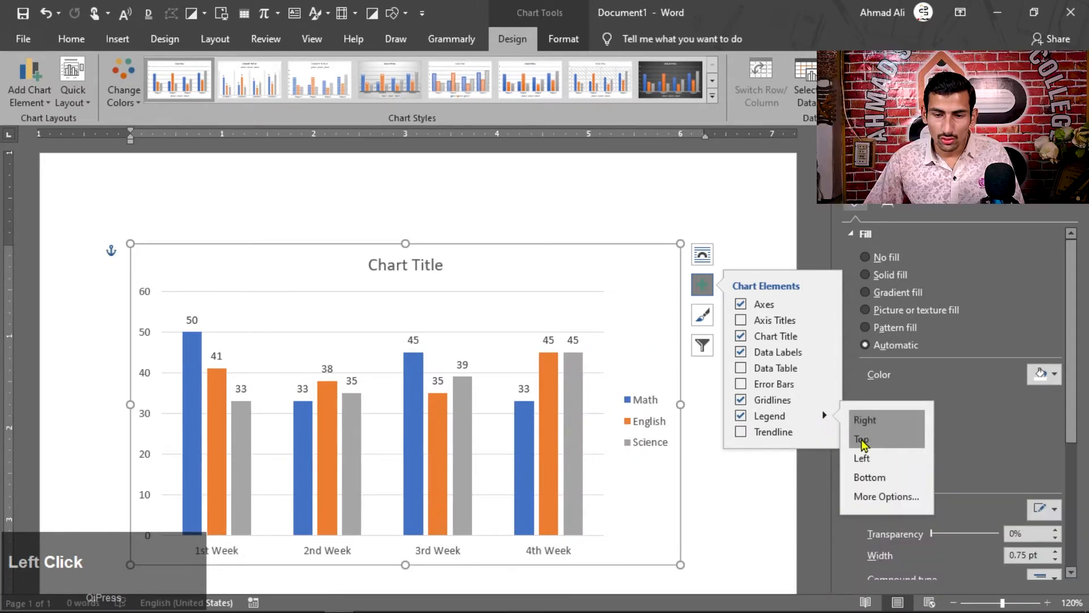
{"action": "left_click", "coordinate": [862, 440]}
{"action": "left_click", "coordinate": [861, 459]}
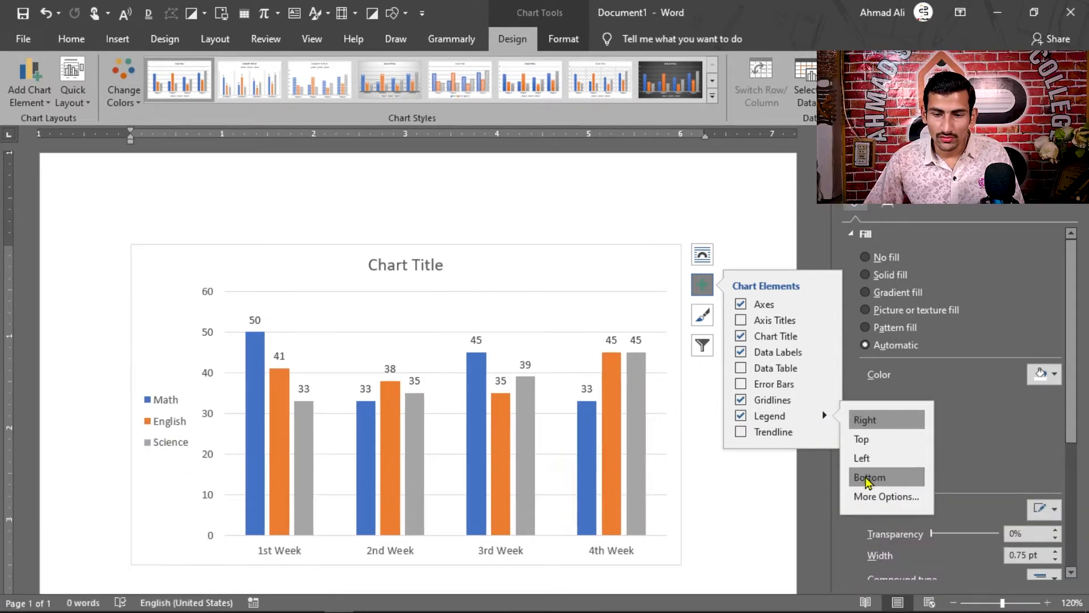
{"action": "left_click", "coordinate": [866, 479]}
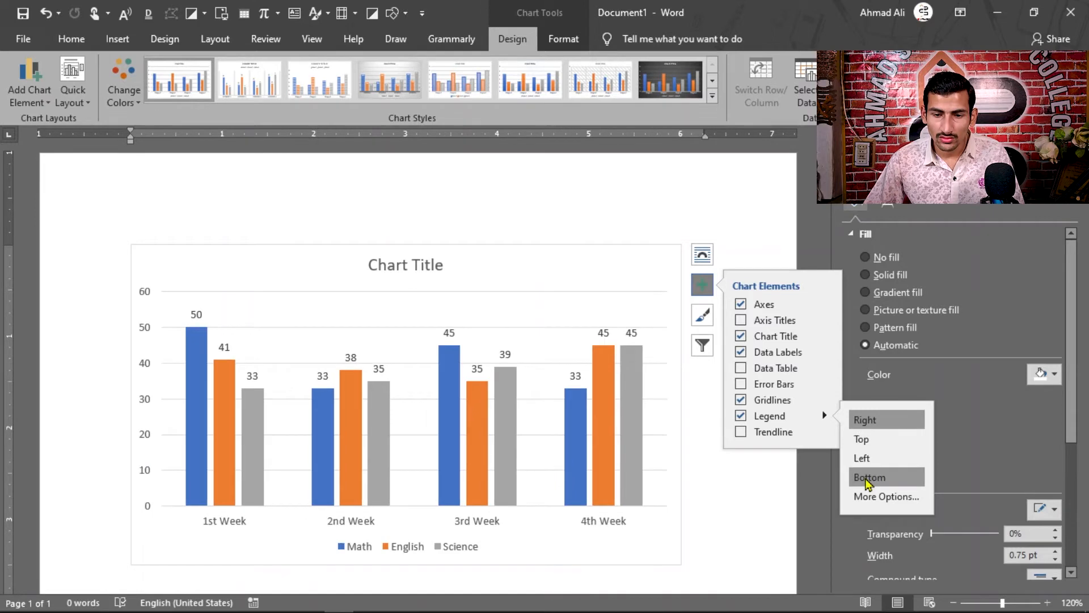
{"action": "left_click", "coordinate": [470, 551]}
{"action": "left_click_drag", "start_coordinate": [470, 554], "coordinate": [649, 554]}
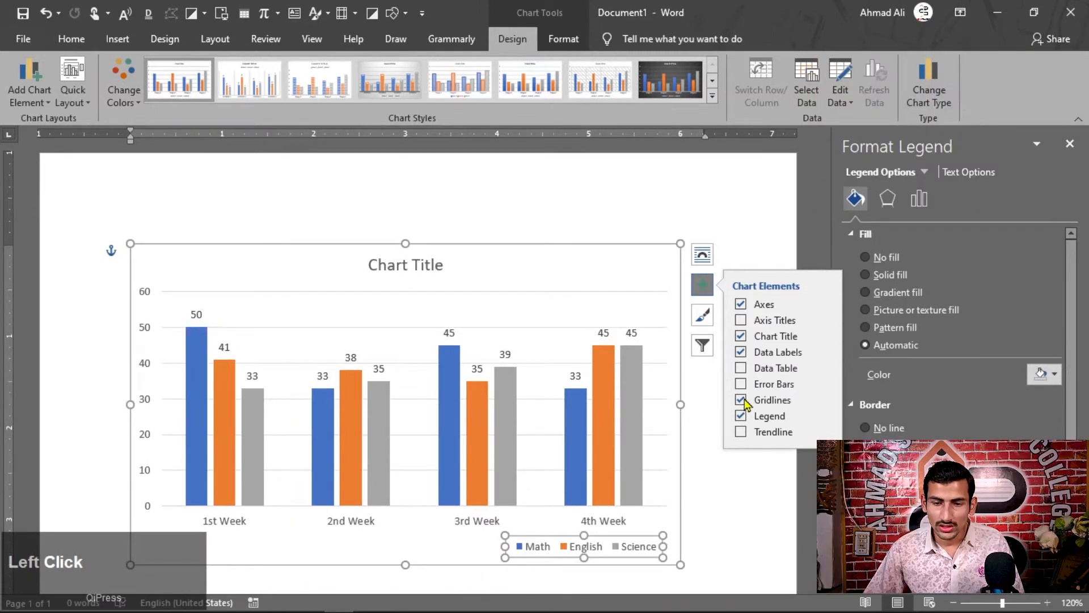
Step: Try a trendline for the Math series and one for the English series, removing each one
{"action": "left_click", "coordinate": [742, 432]}
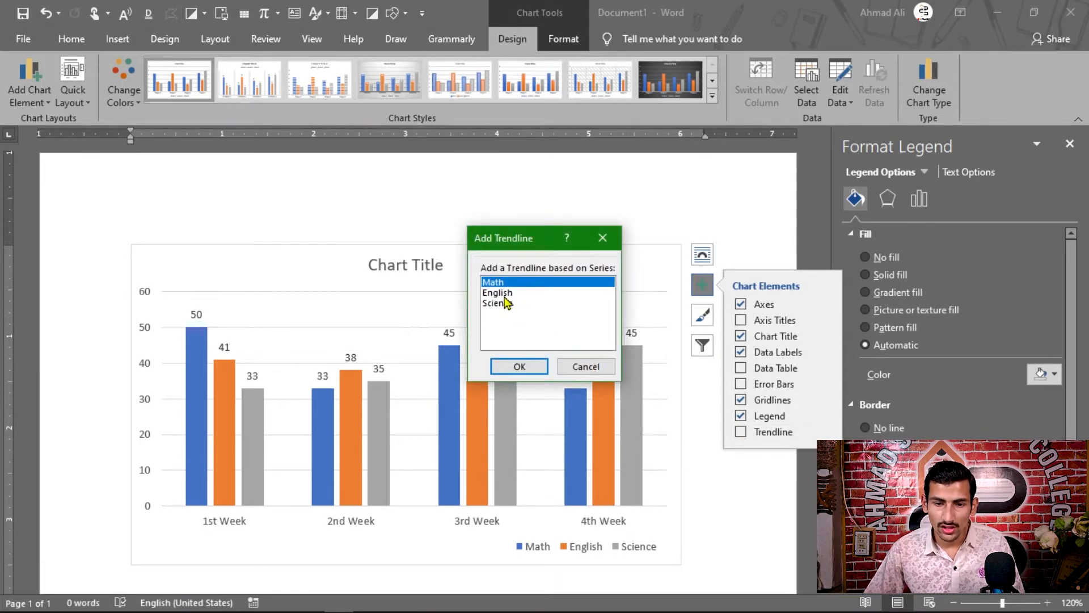
{"action": "left_click", "coordinate": [520, 368]}
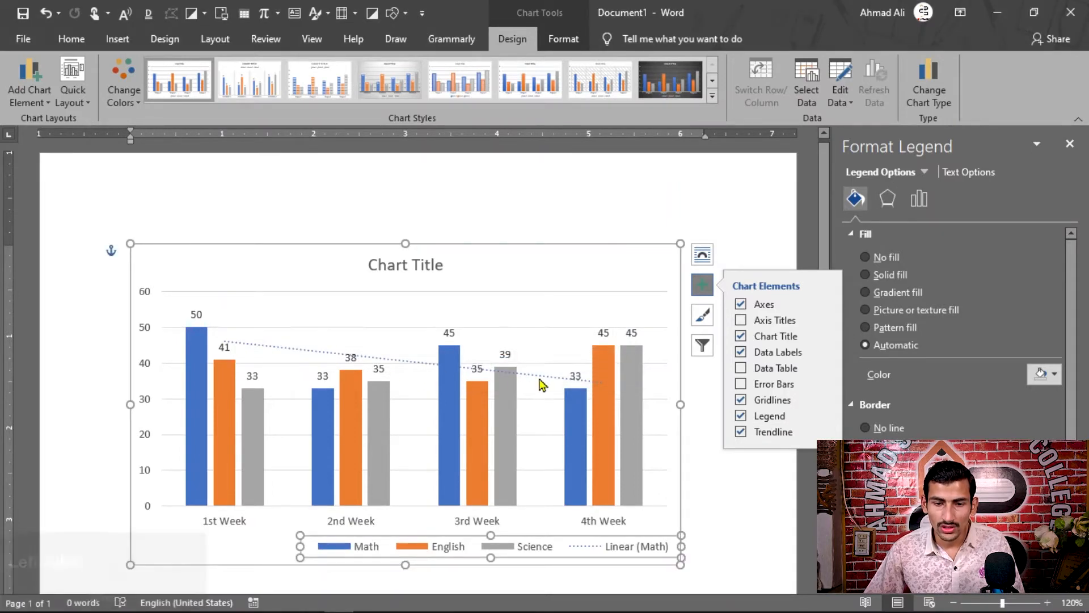
{"action": "double_click", "coordinate": [774, 433]}
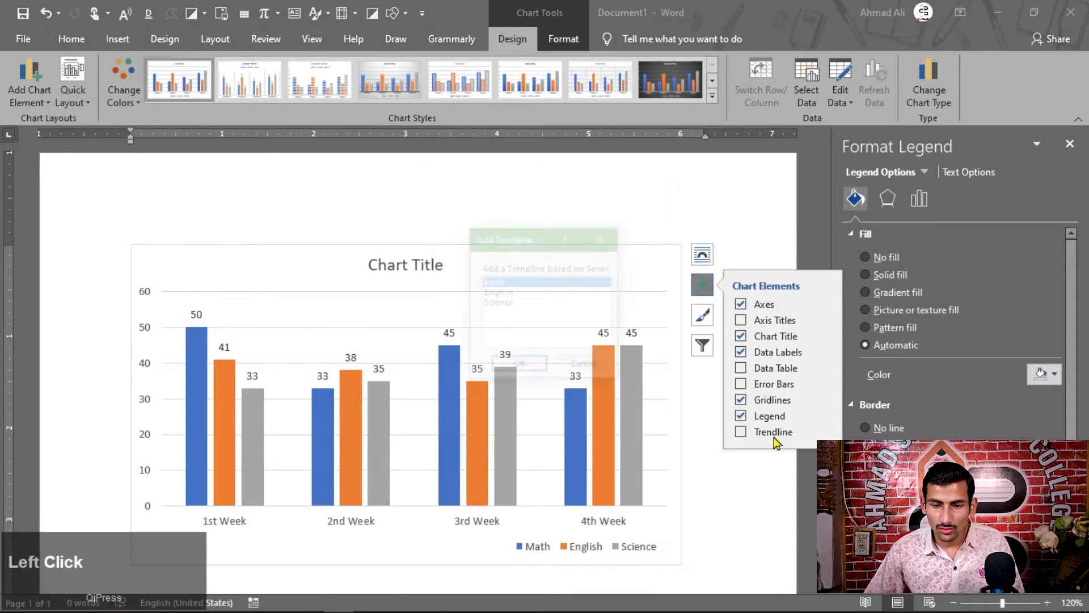
{"action": "left_click", "coordinate": [498, 292]}
{"action": "left_click", "coordinate": [520, 368]}
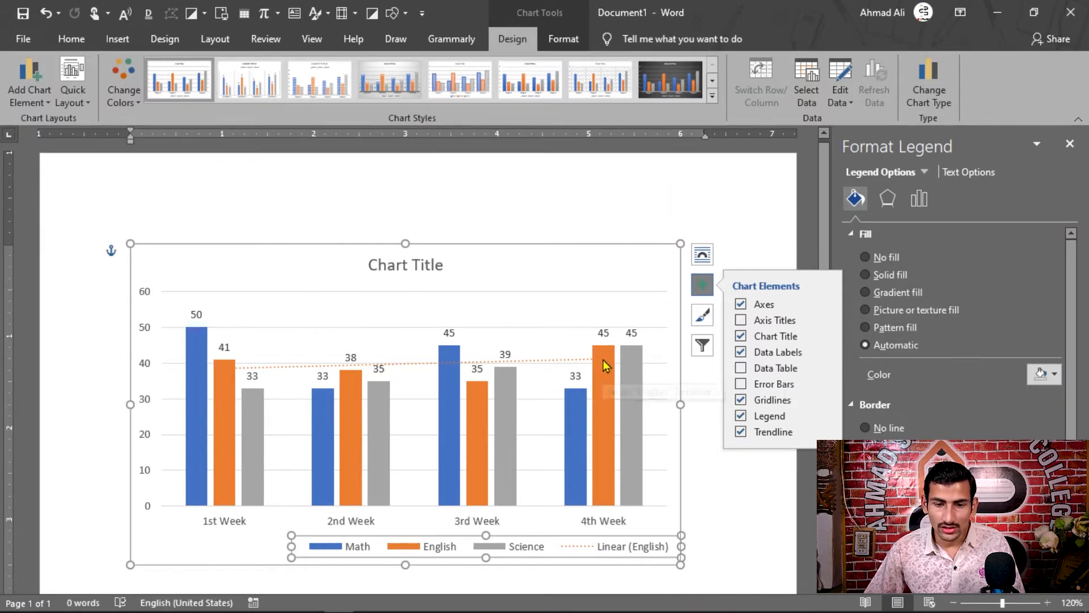
{"action": "left_click", "coordinate": [740, 432]}
Step: Apply the Colorful palette with green, blue and yellow columns to the chart and return to the chart style gallery
{"action": "left_click", "coordinate": [705, 322]}
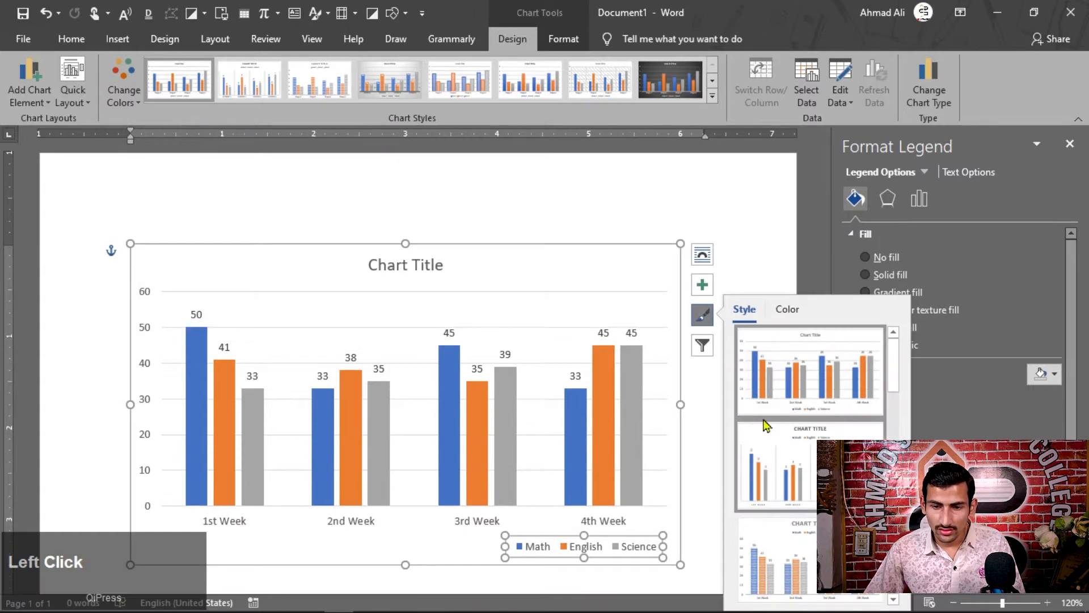
{"action": "left_click", "coordinate": [786, 311]}
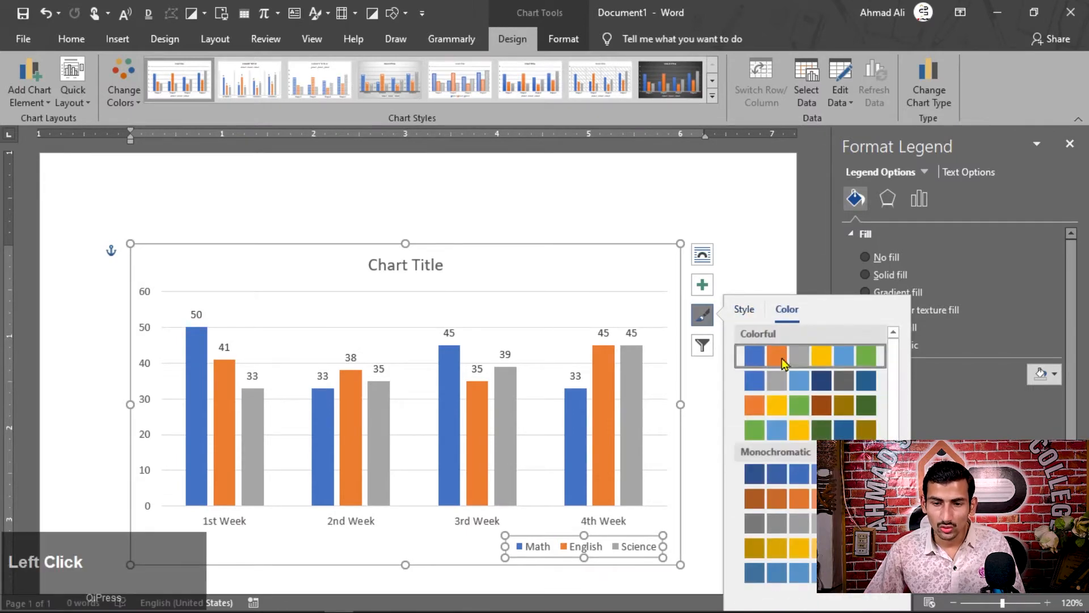
{"action": "left_click", "coordinate": [752, 314]}
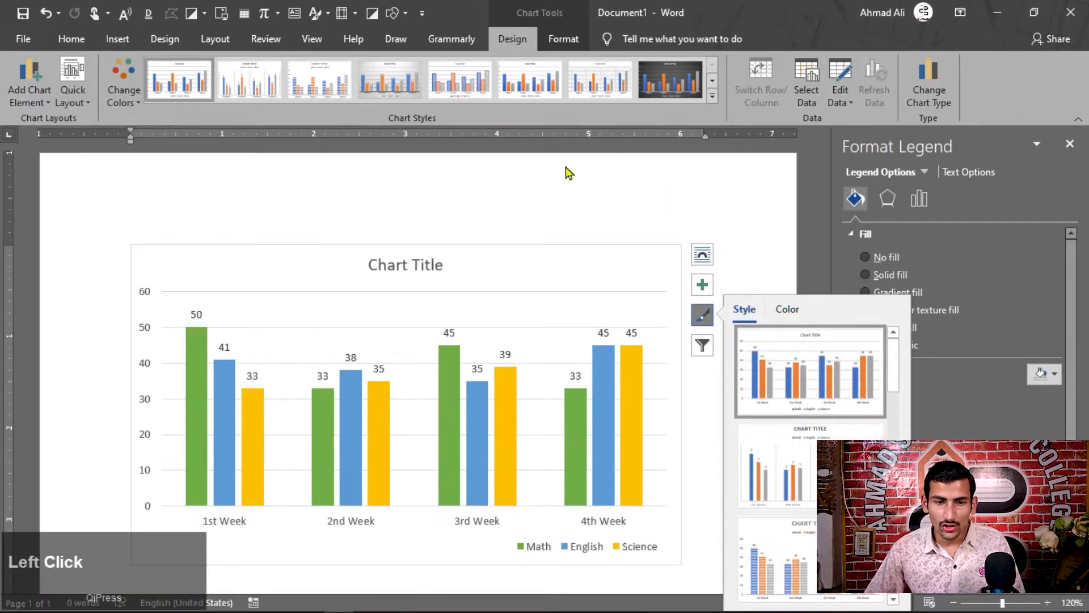
{"action": "left_click", "coordinate": [712, 116]}
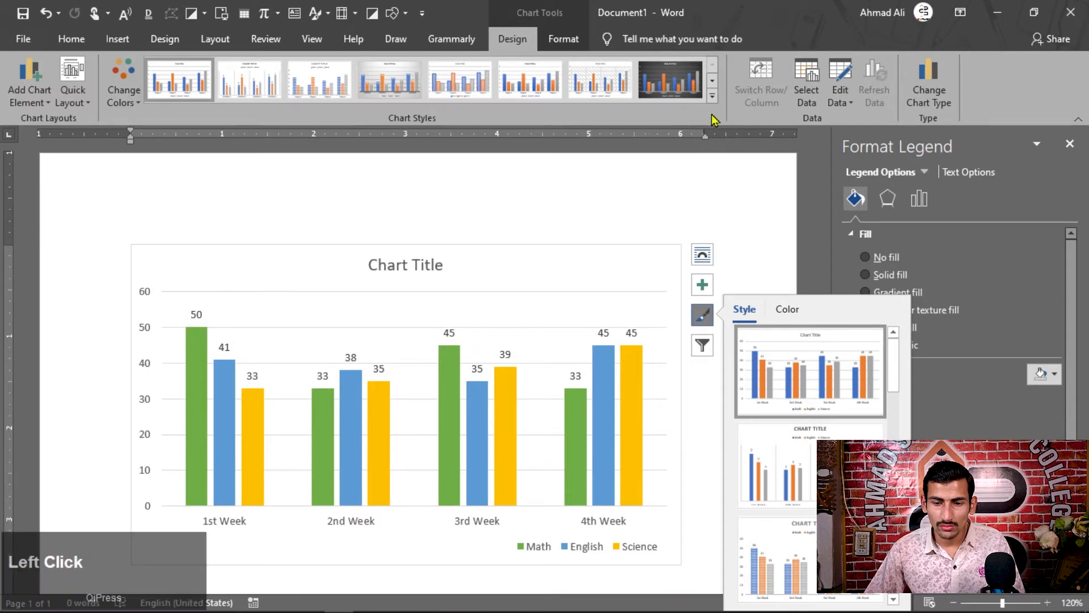
{"action": "left_click", "coordinate": [702, 315]}
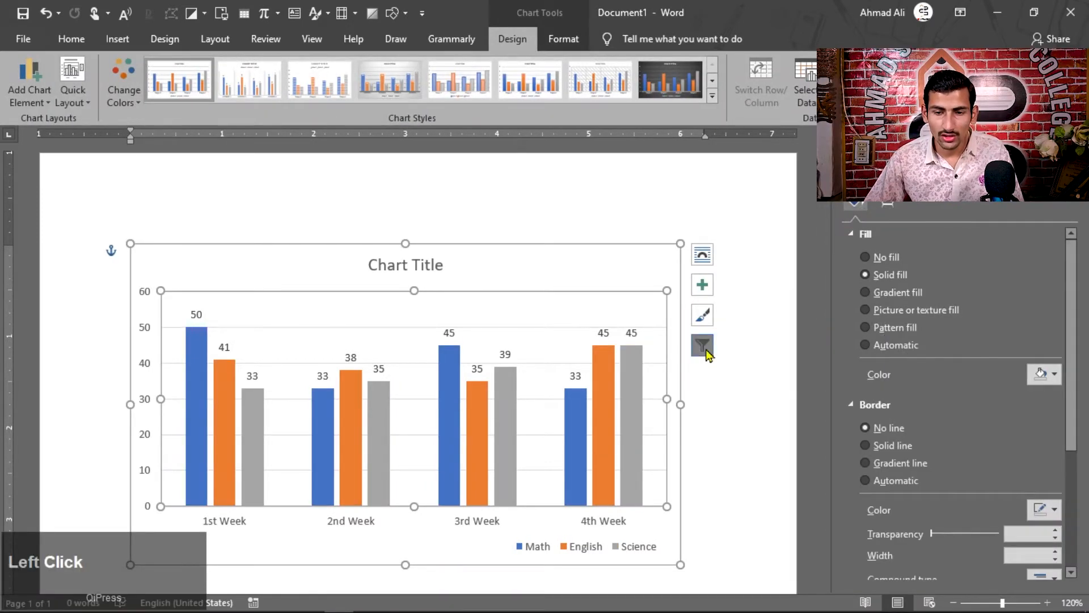
Step: Set the chart filter's series names to None and apply it, and restore the names from Row 1
{"action": "left_click", "coordinate": [704, 347]}
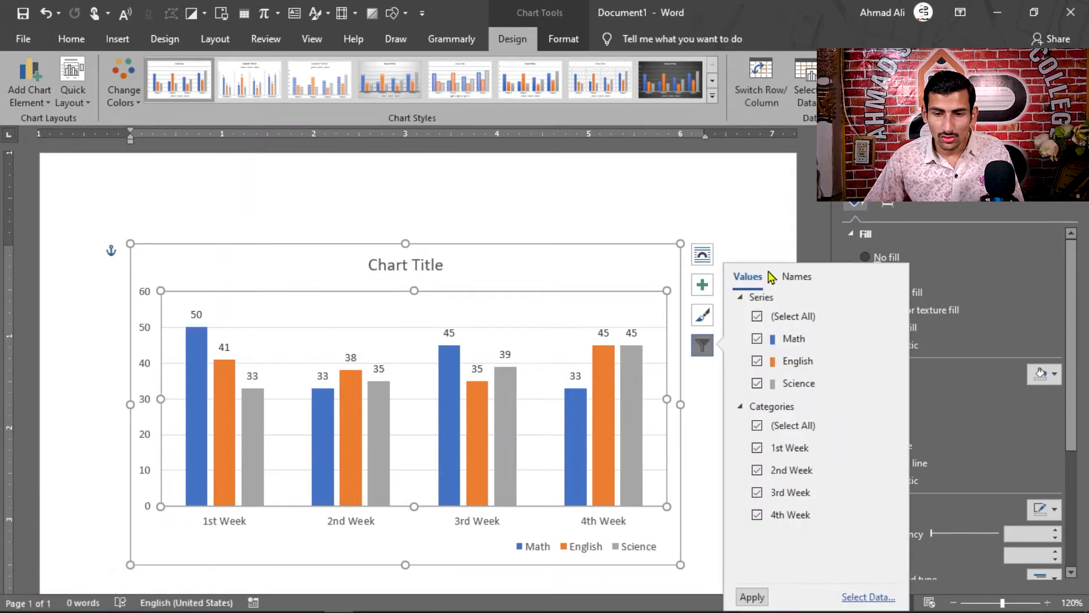
{"action": "left_click", "coordinate": [798, 278]}
{"action": "left_click", "coordinate": [756, 277]}
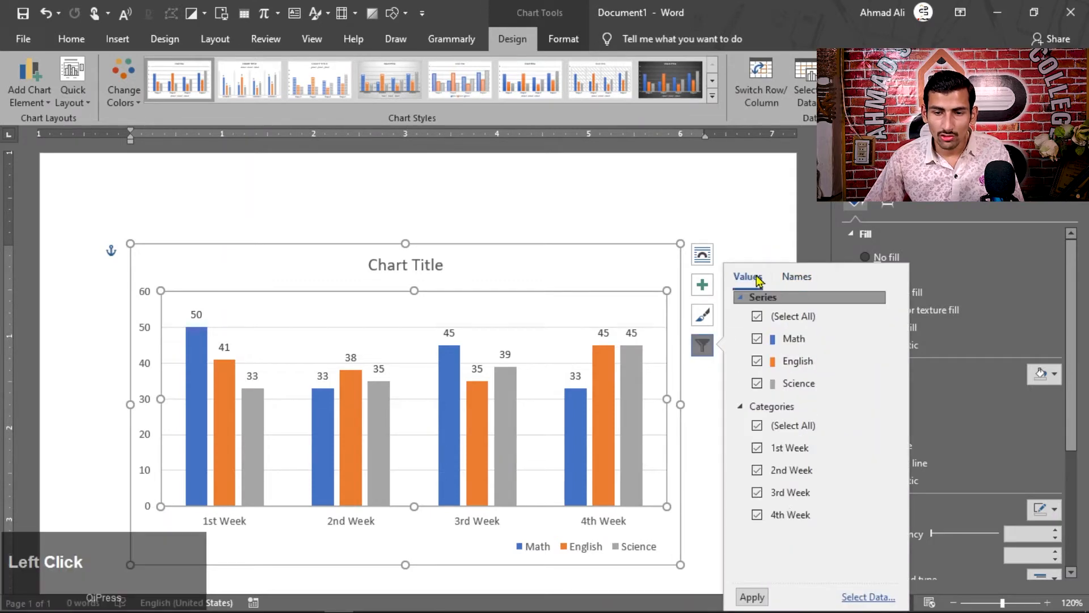
{"action": "left_click", "coordinate": [810, 279]}
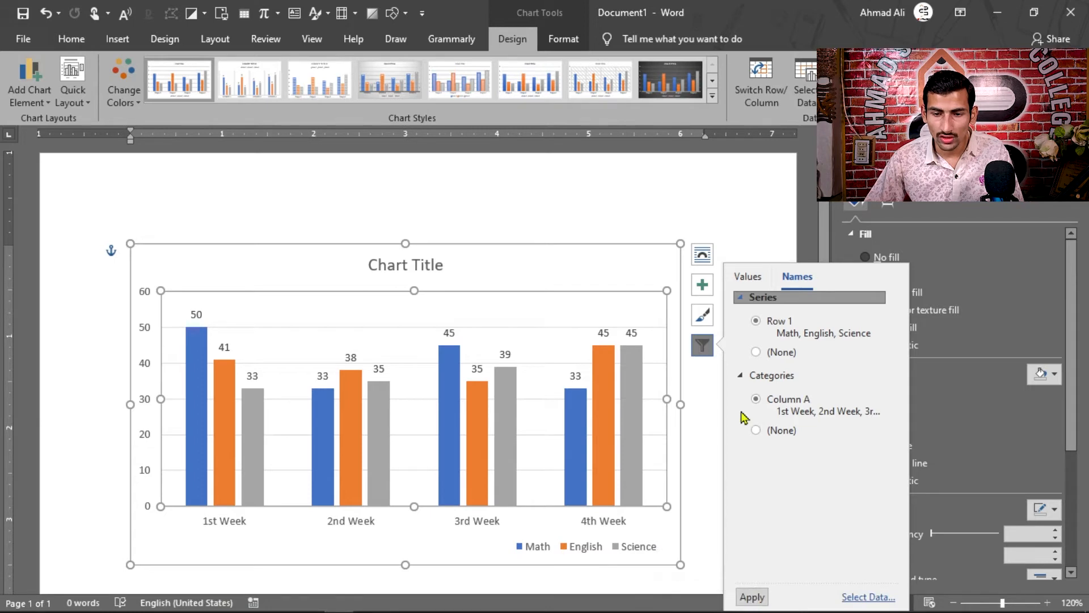
{"action": "left_click", "coordinate": [756, 353]}
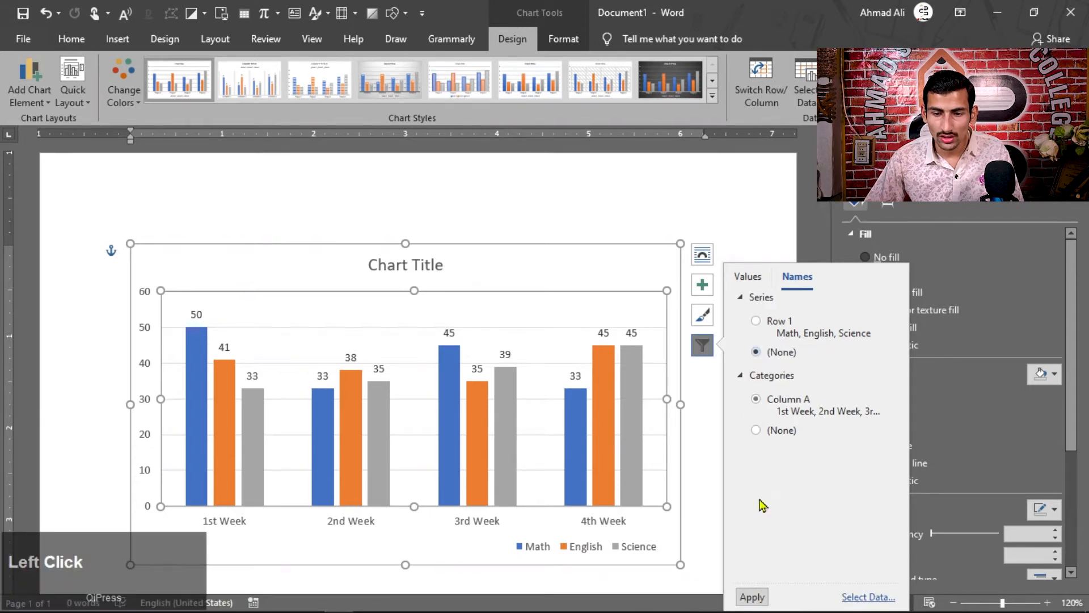
{"action": "left_click", "coordinate": [762, 599]}
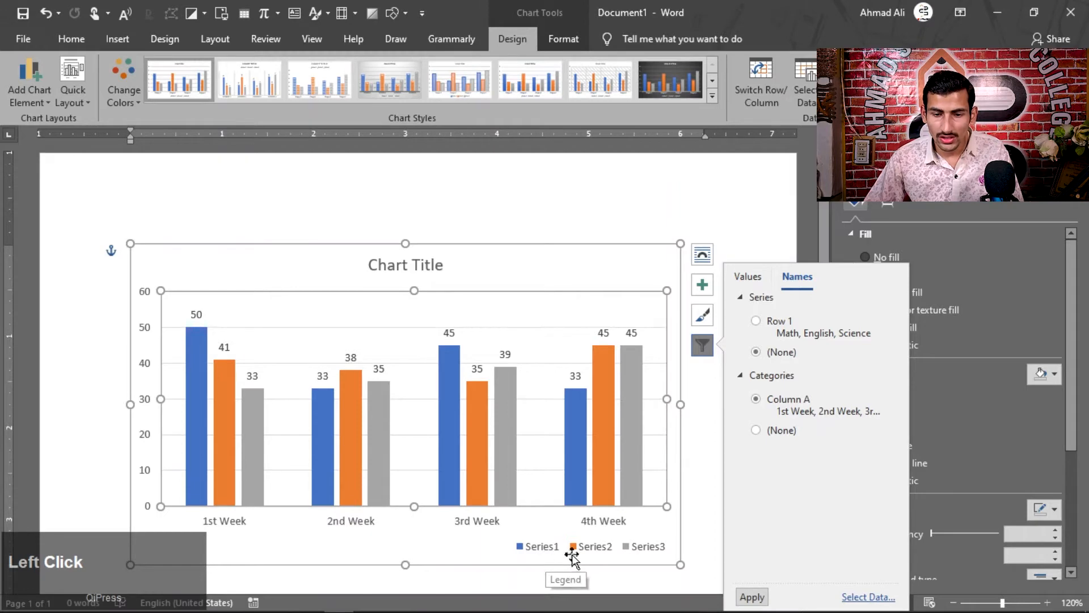
{"action": "left_click", "coordinate": [766, 320]}
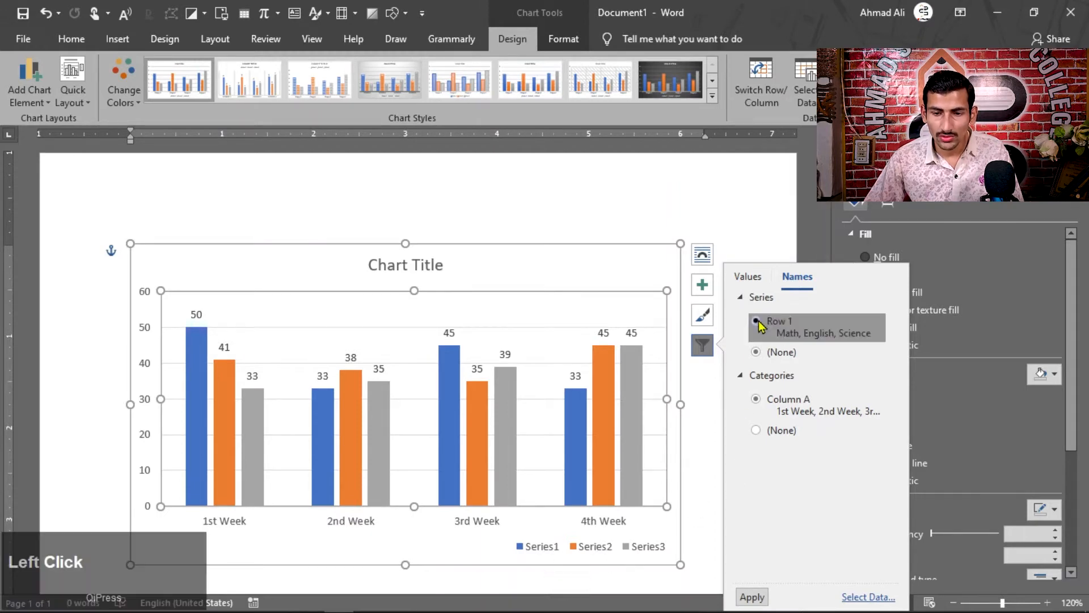
{"action": "left_click", "coordinate": [763, 597]}
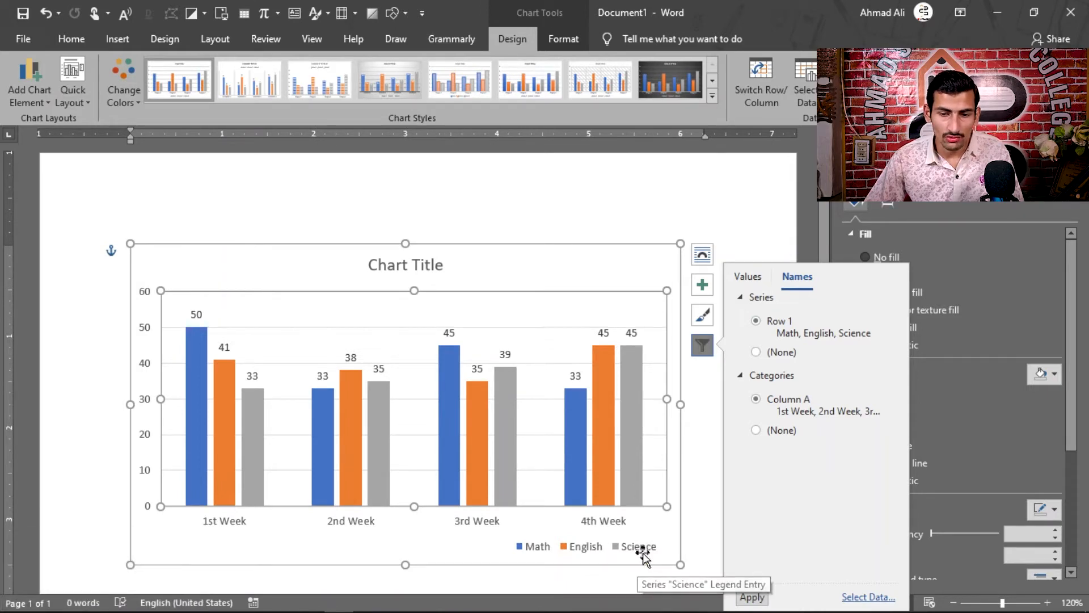
Step: Set the chart filter's category names to None and apply it, and restore the week names from Column A
{"action": "left_click", "coordinate": [756, 431]}
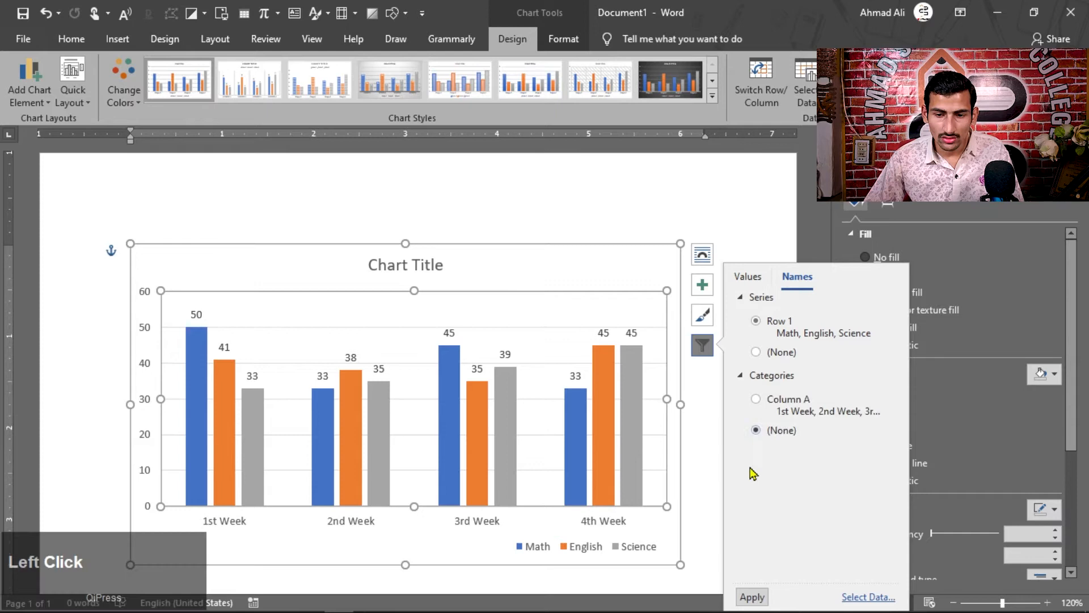
{"action": "left_click", "coordinate": [746, 597]}
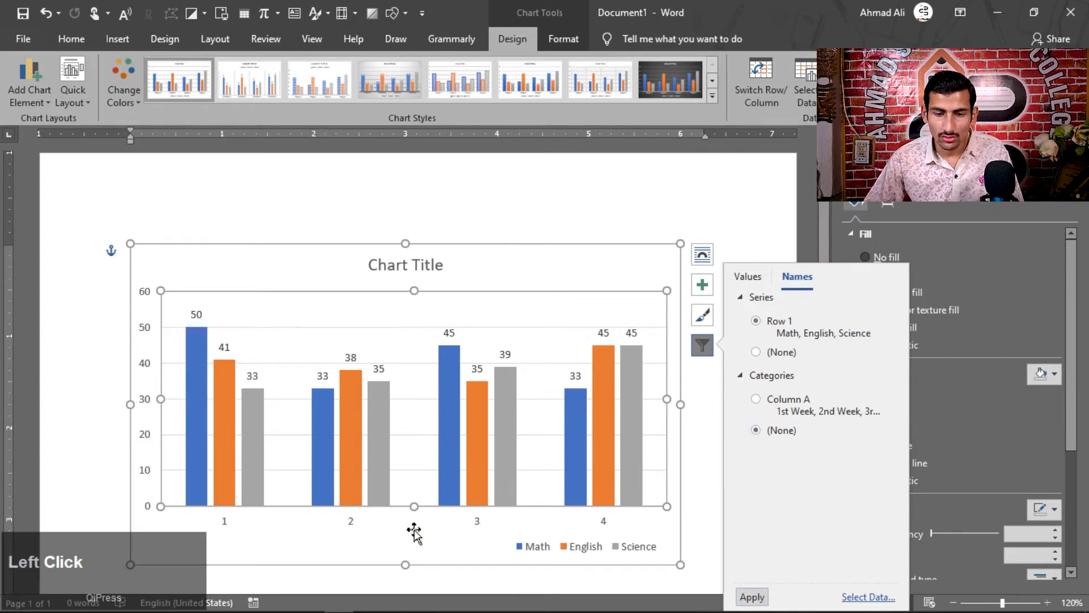
{"action": "left_click", "coordinate": [760, 414]}
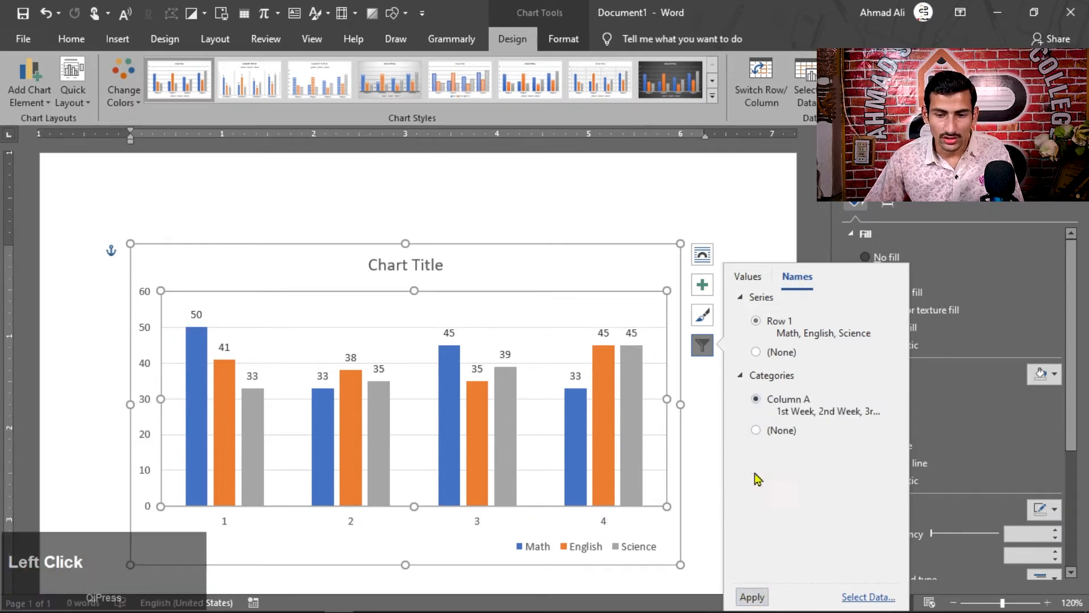
{"action": "left_click", "coordinate": [753, 596]}
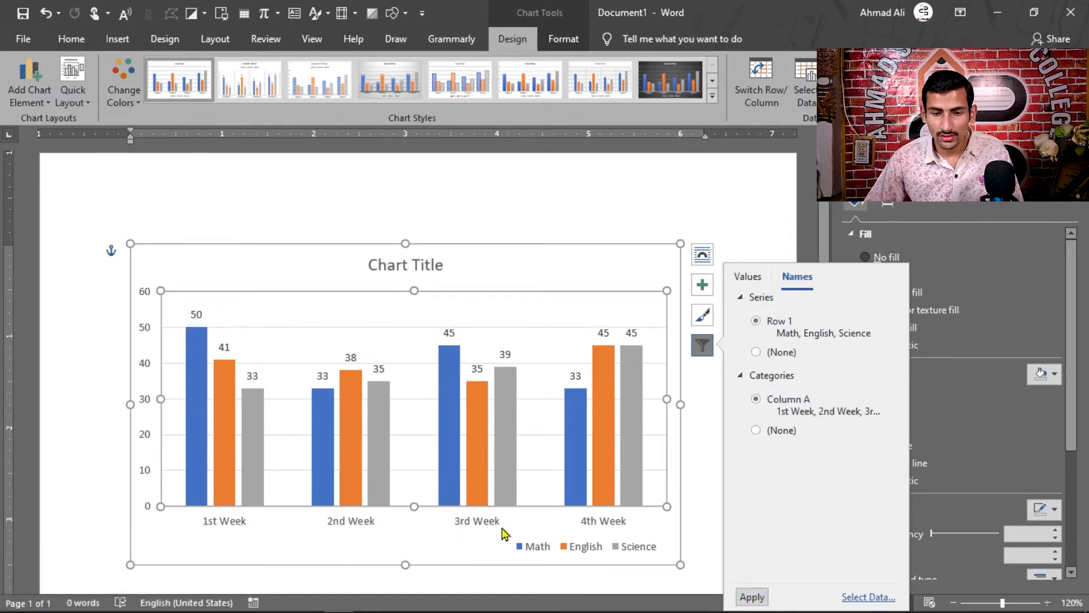
Step: Filter the chart's series so that only Math is plotted for all four weeks
{"action": "left_click", "coordinate": [755, 278]}
{"action": "mouse_move", "coordinate": [824, 362]}
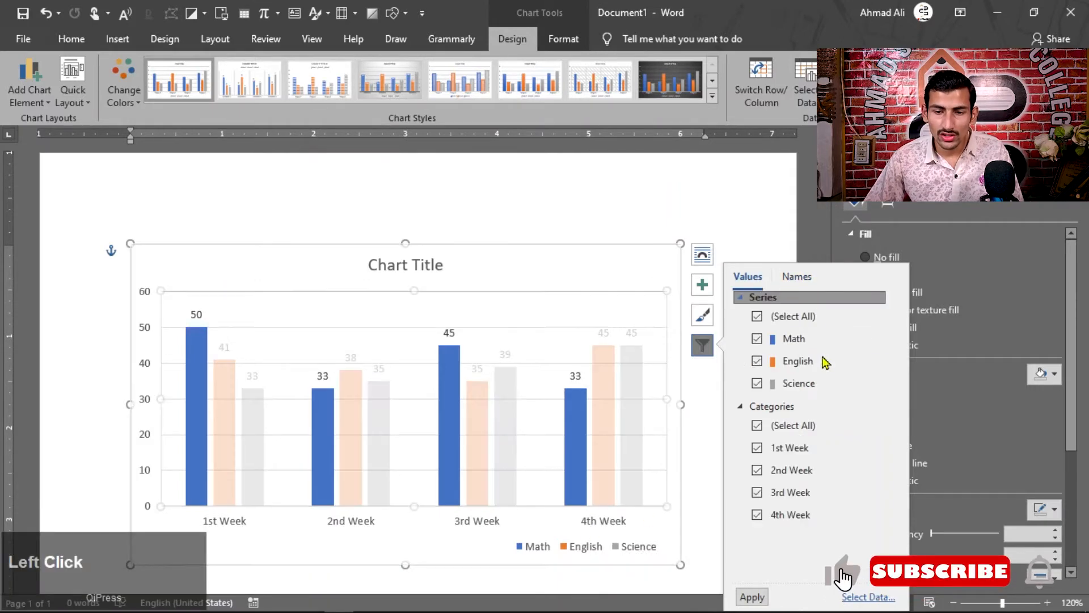
{"action": "mouse_move", "coordinate": [823, 343]}
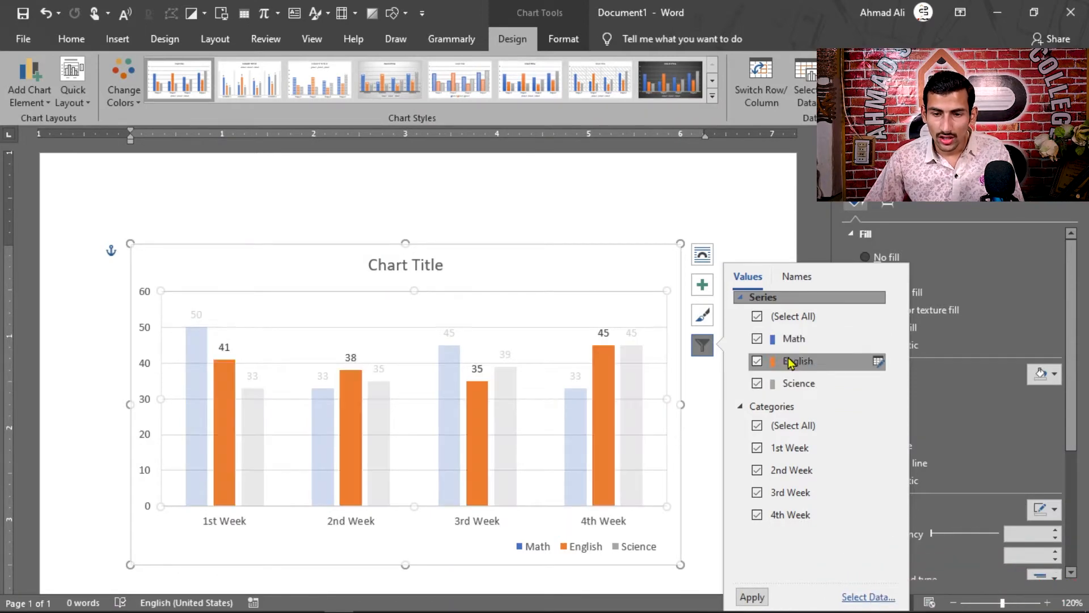
{"action": "left_click", "coordinate": [757, 317]}
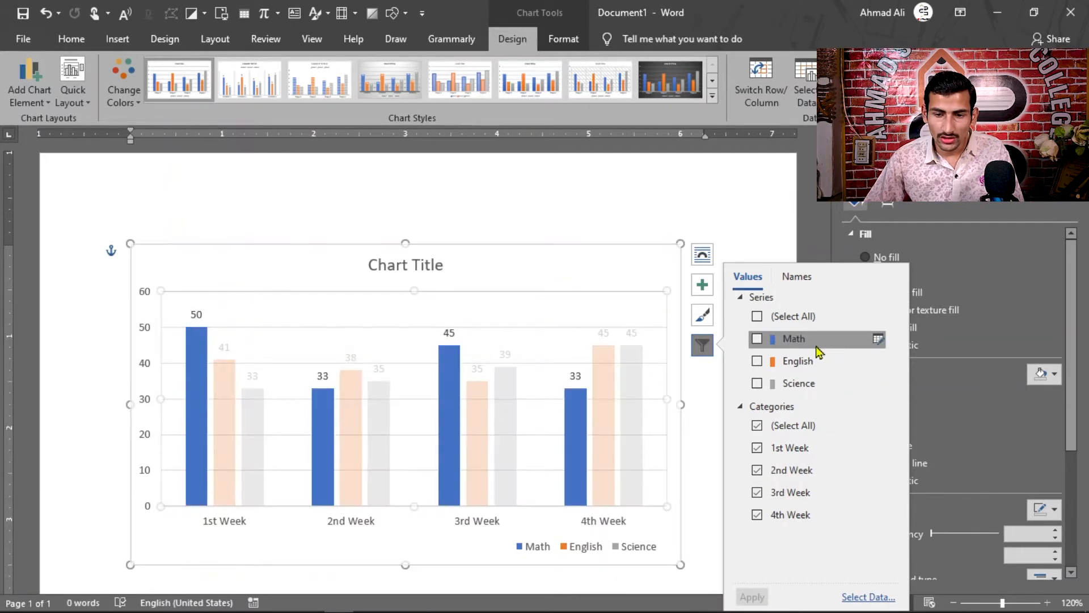
{"action": "left_click", "coordinate": [757, 339]}
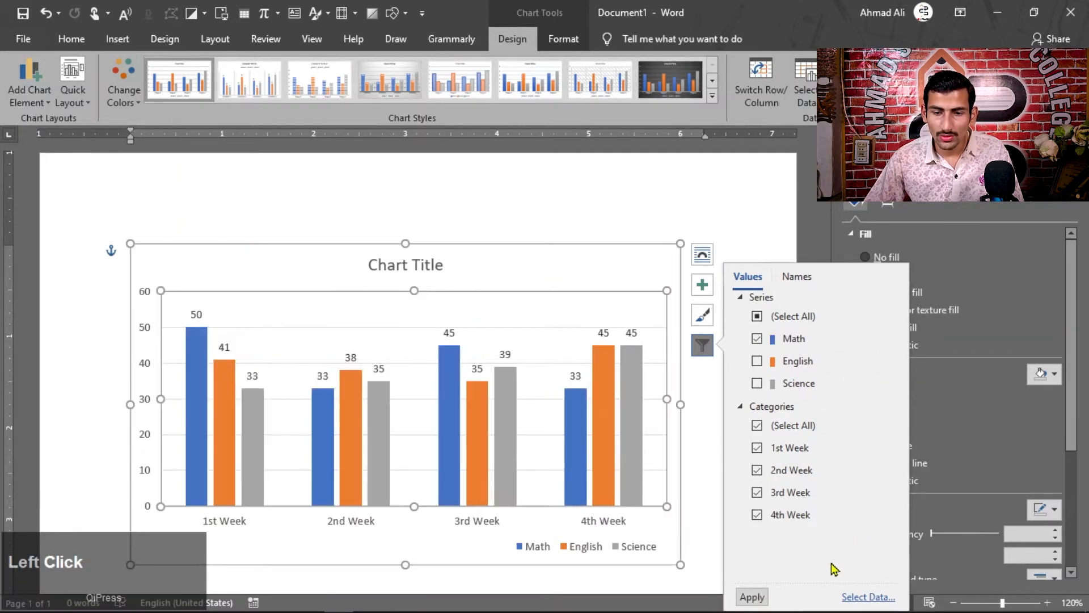
{"action": "left_click", "coordinate": [762, 602]}
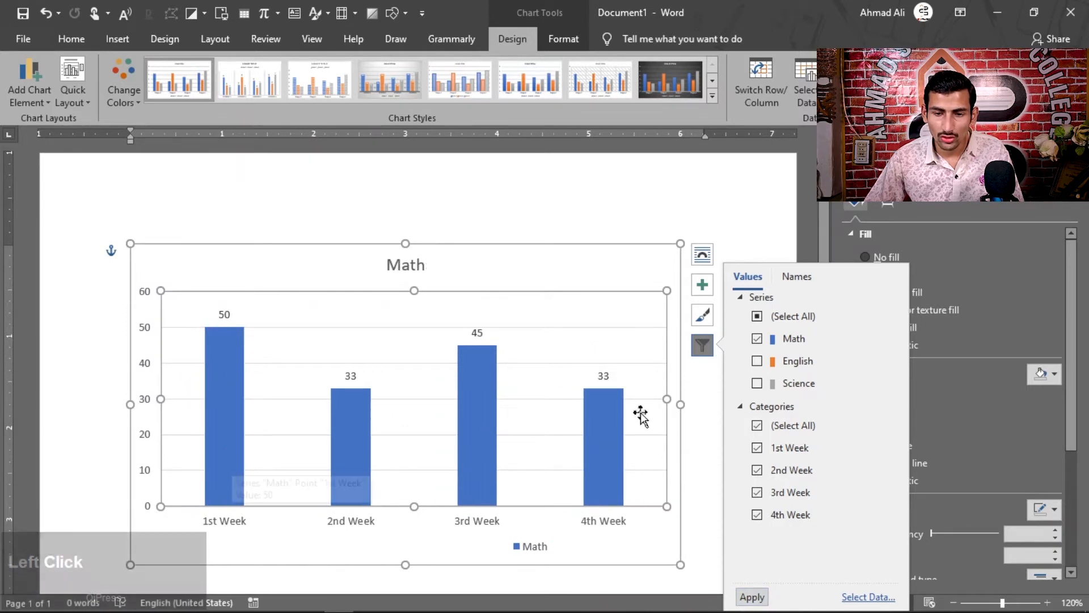
Step: Filter the chart to only the English series, and bring back Math, English and Science together
{"action": "left_click", "coordinate": [760, 363]}
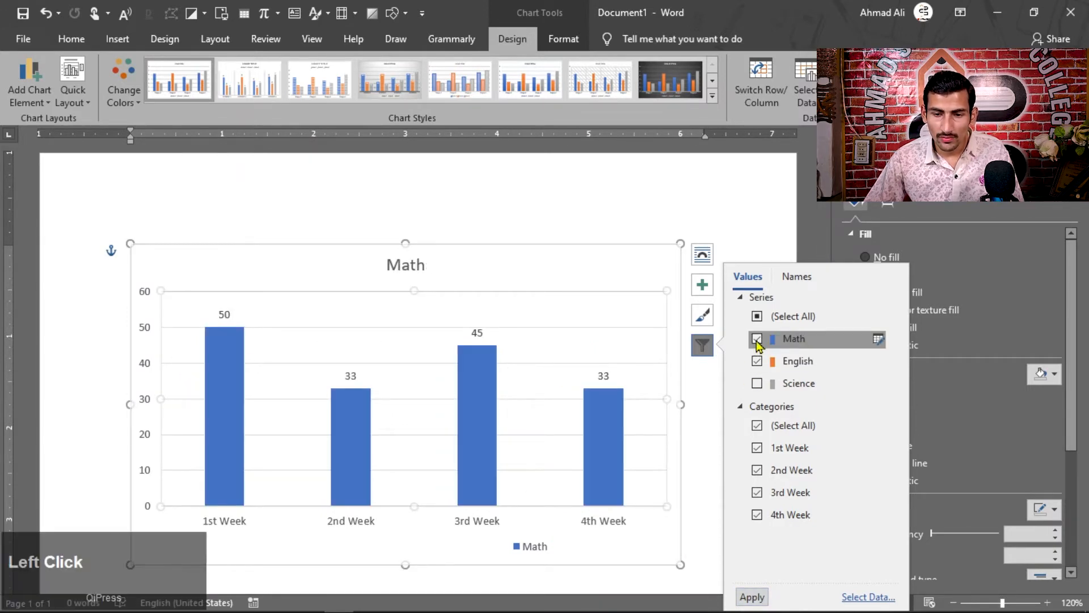
{"action": "left_click", "coordinate": [752, 596]}
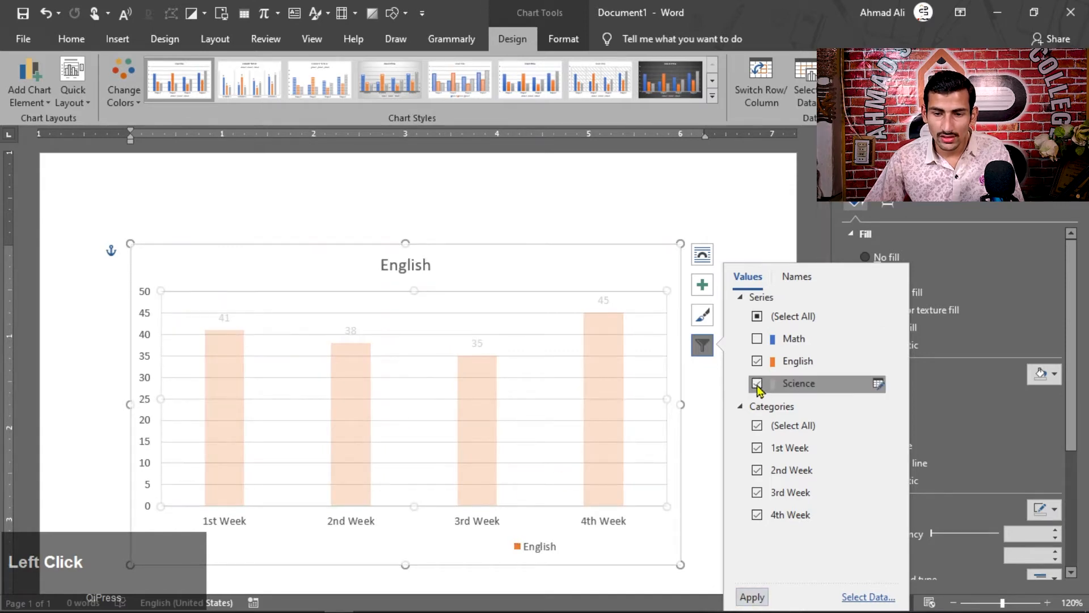
{"action": "left_click", "coordinate": [757, 338]}
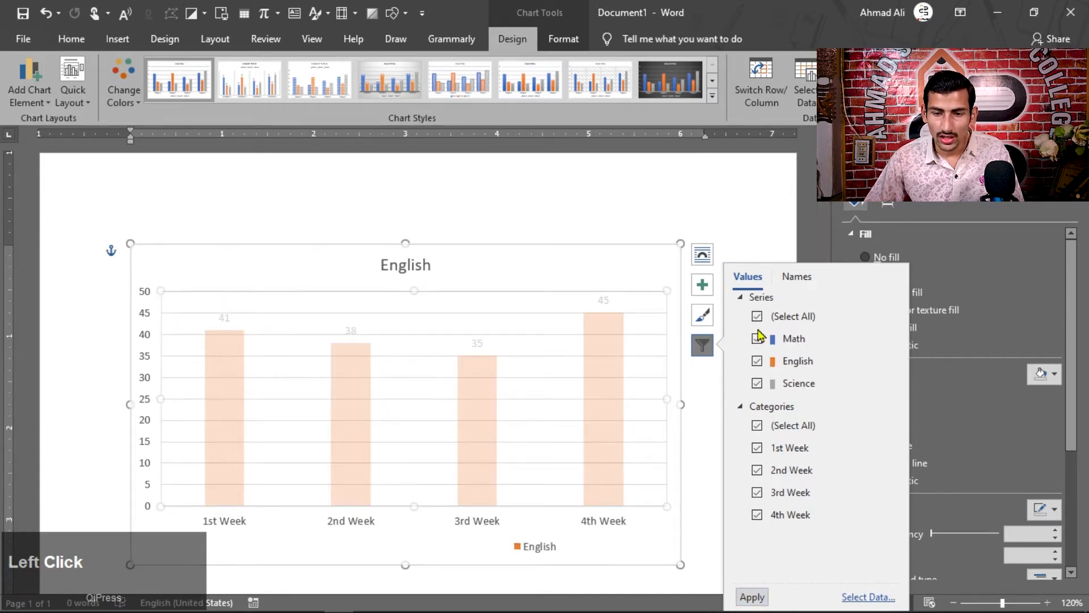
{"action": "left_click", "coordinate": [753, 595]}
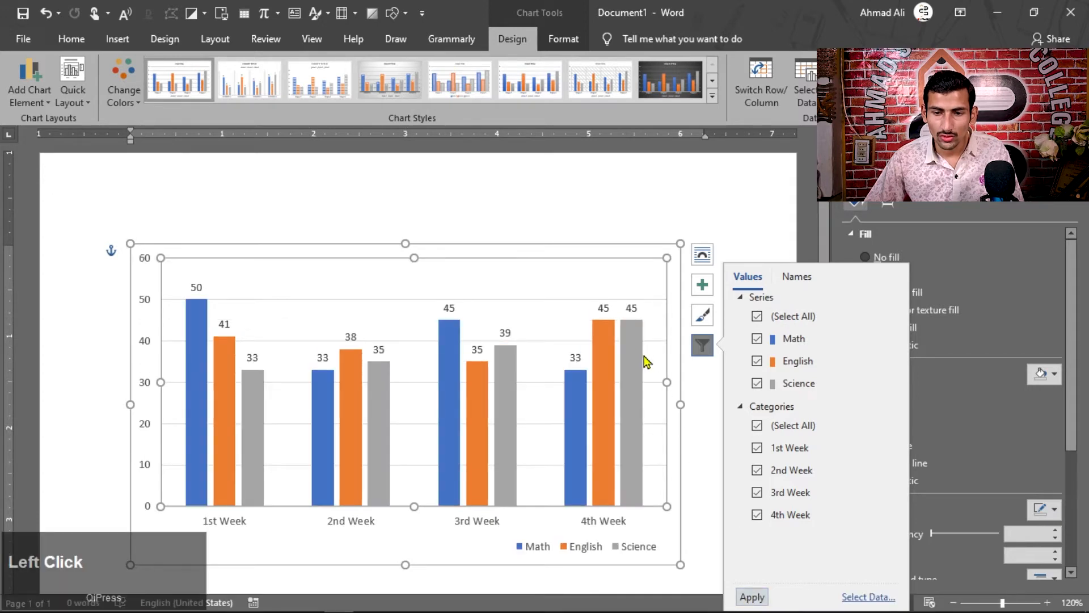
Step: Filter the chart's categories to only 1st Week, and restore all four weeks
{"action": "scroll", "coordinate": [647, 363], "scroll_direction": "down", "scroll_amount": 2}
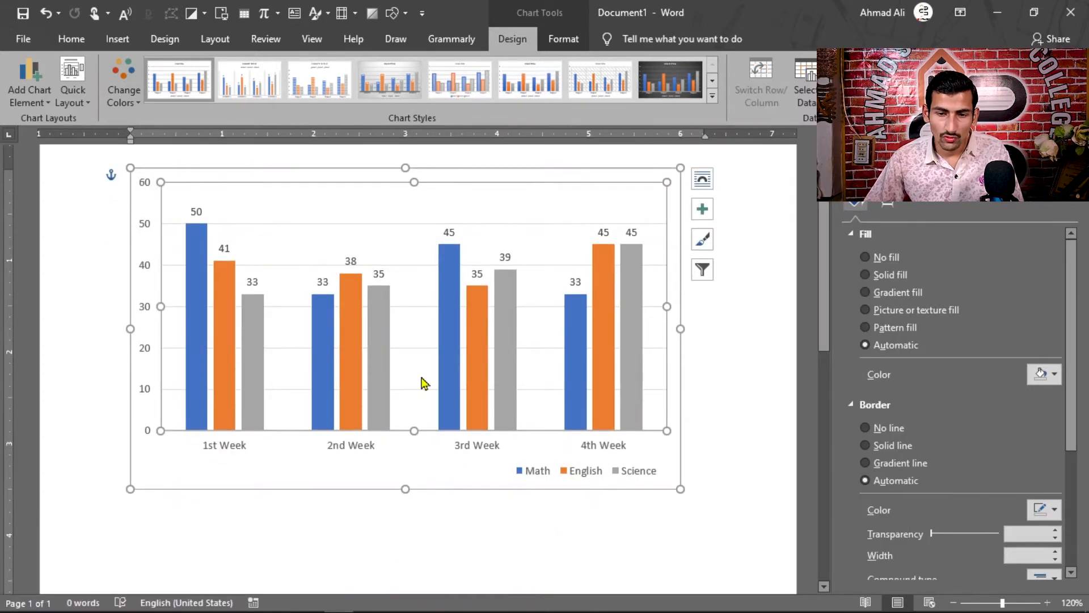
{"action": "left_click", "coordinate": [702, 270]}
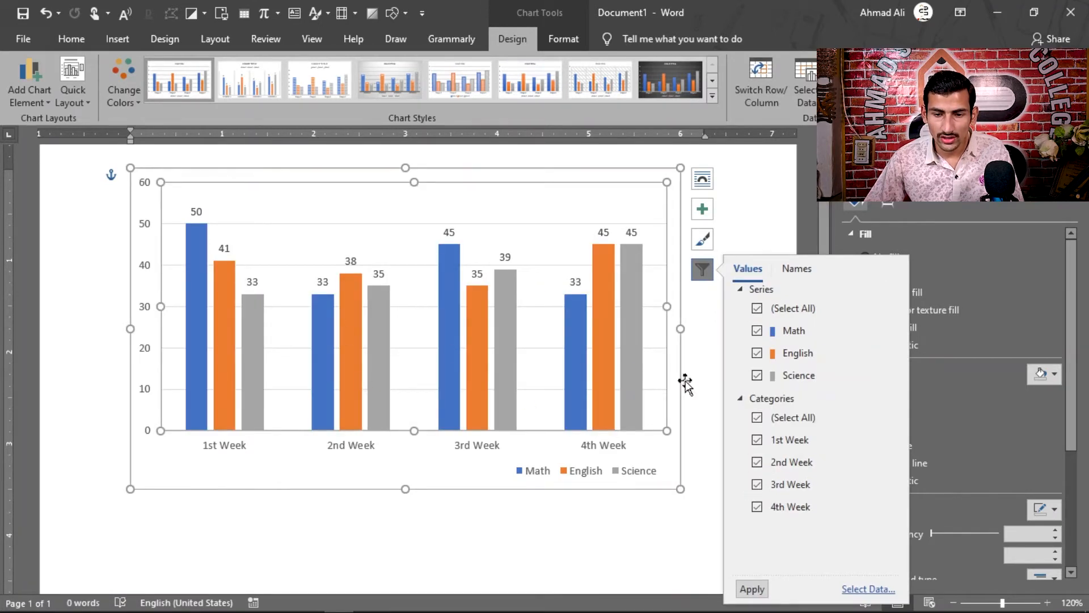
{"action": "left_click", "coordinate": [758, 418]}
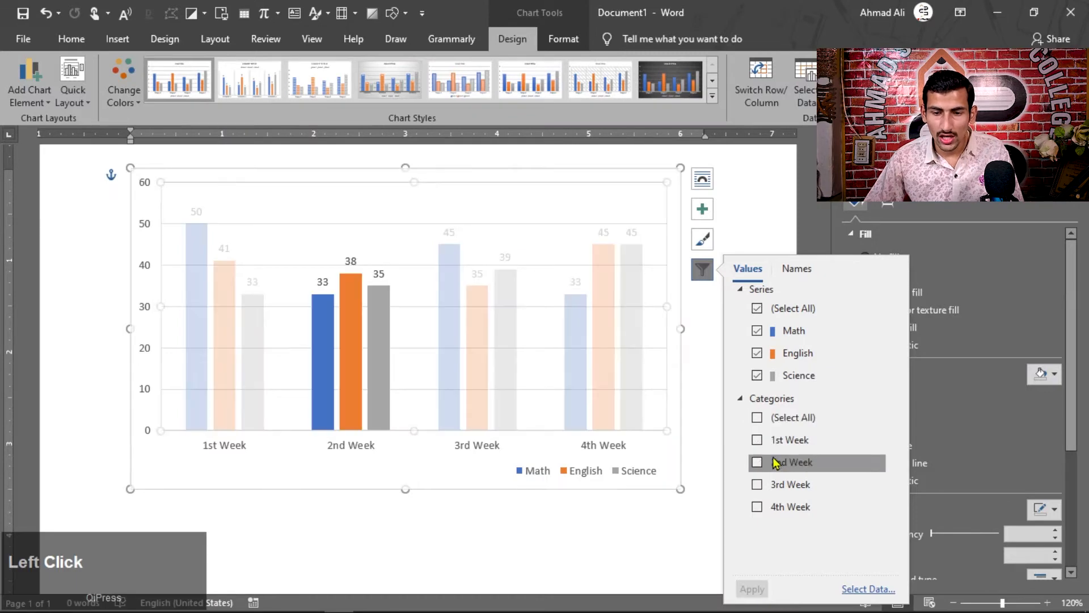
{"action": "left_click", "coordinate": [757, 440]}
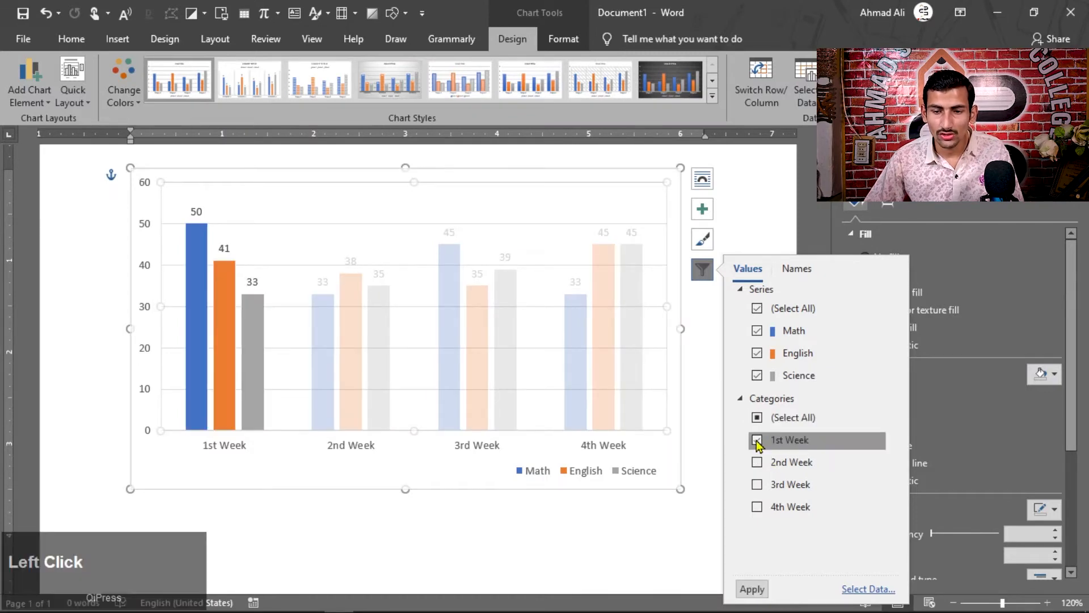
{"action": "left_click", "coordinate": [753, 588]}
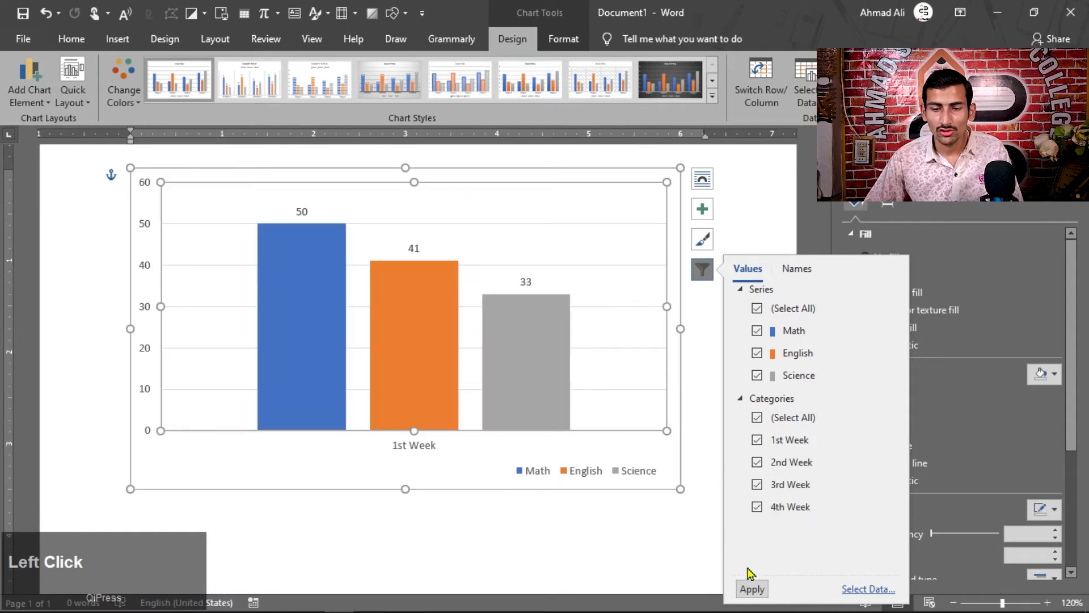
{"action": "left_click", "coordinate": [753, 589]}
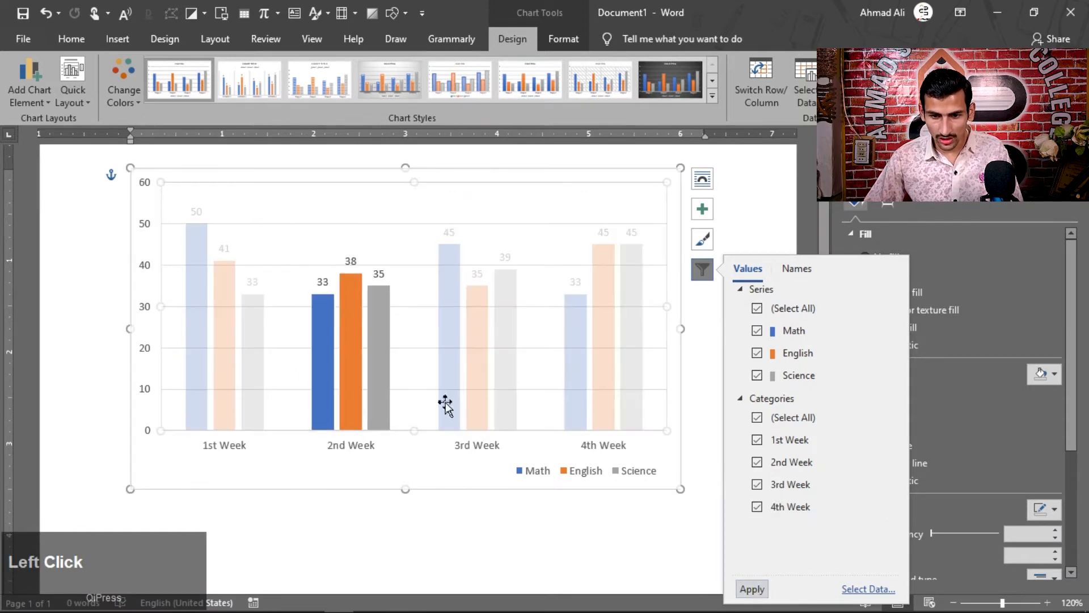
Step: Review the chart elements that can be added, such as axes, data table and legend, and compare them with the chart's own elements list
{"action": "left_click", "coordinate": [496, 335]}
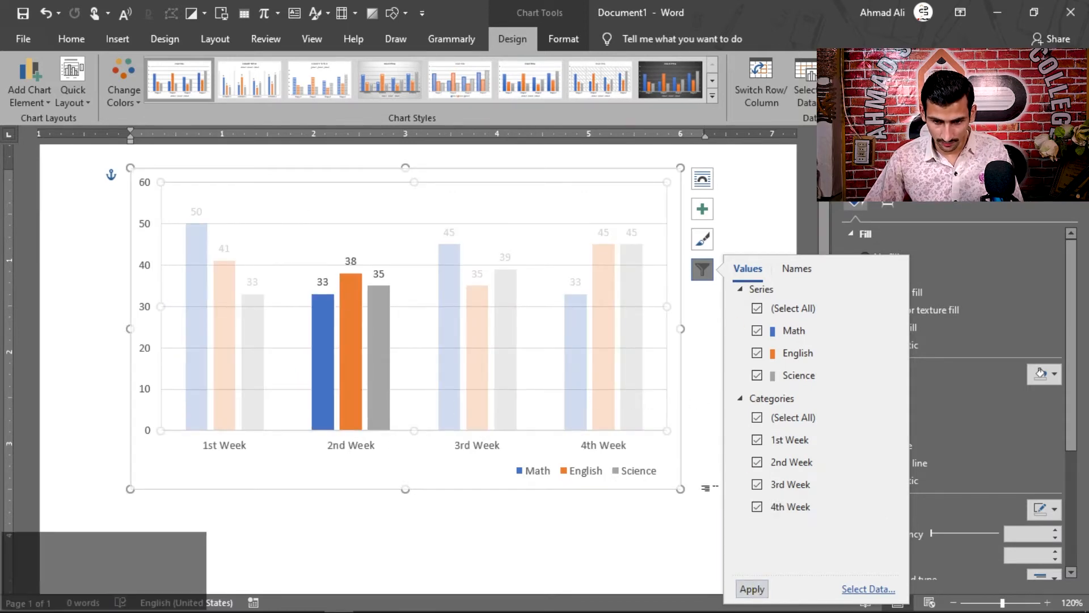
{"action": "left_click", "coordinate": [512, 41]}
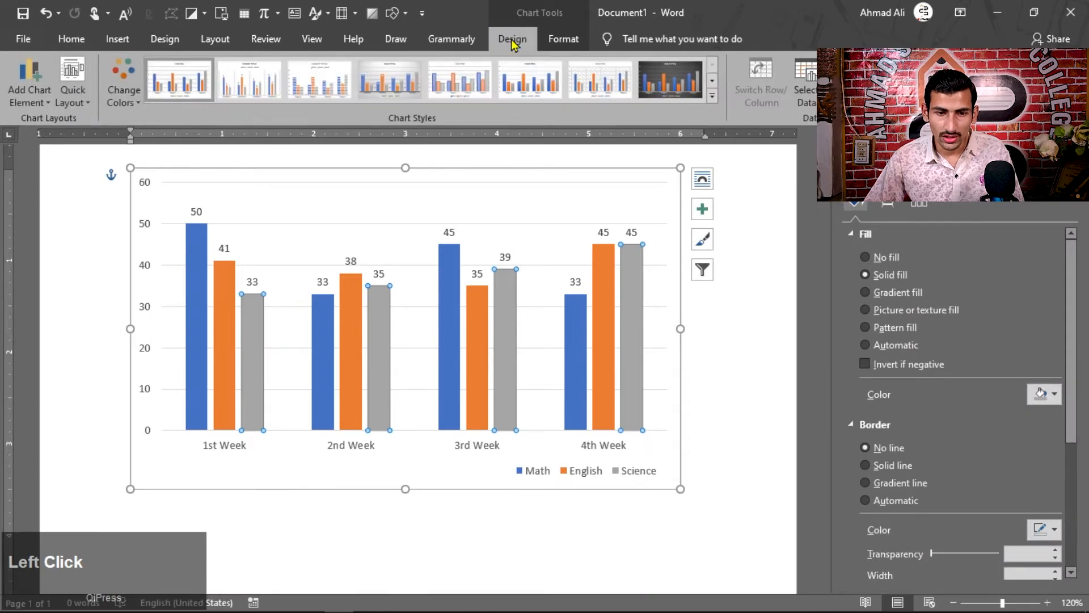
{"action": "left_click", "coordinate": [49, 106]}
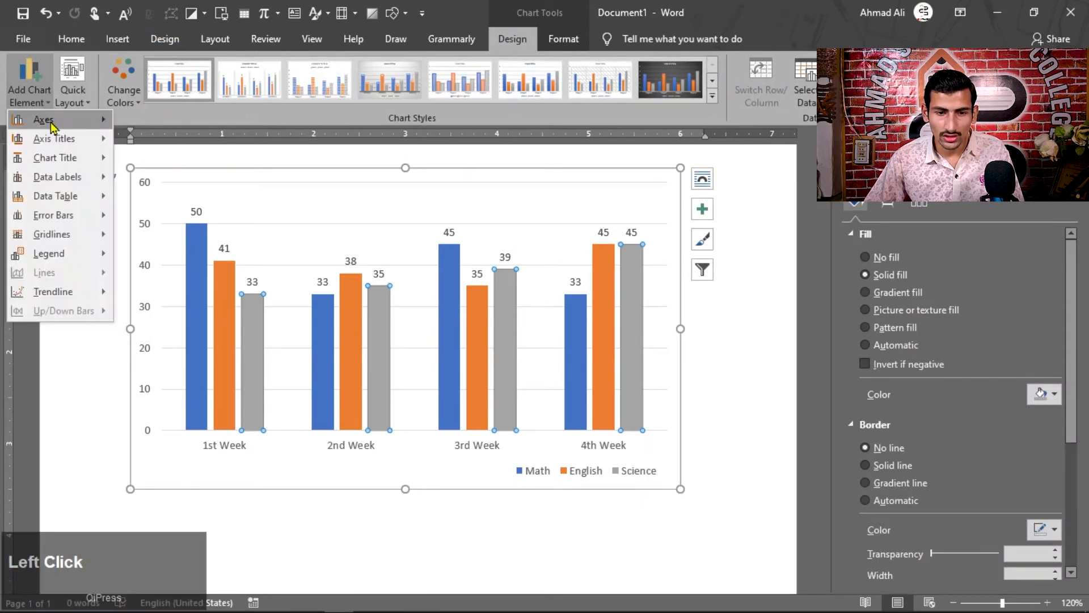
{"action": "mouse_move", "coordinate": [53, 125]}
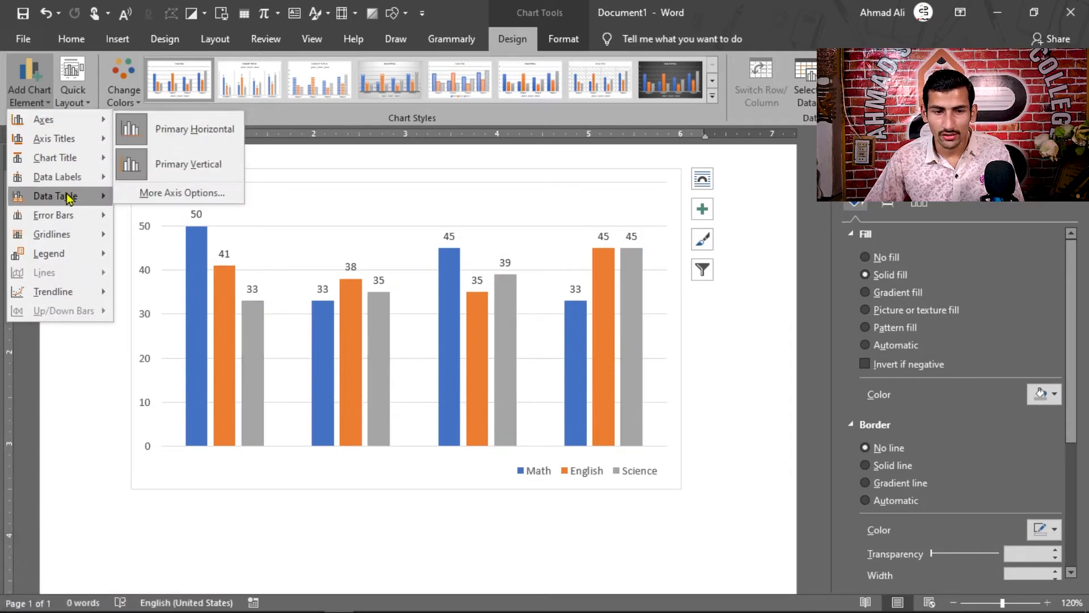
{"action": "mouse_move", "coordinate": [63, 196]}
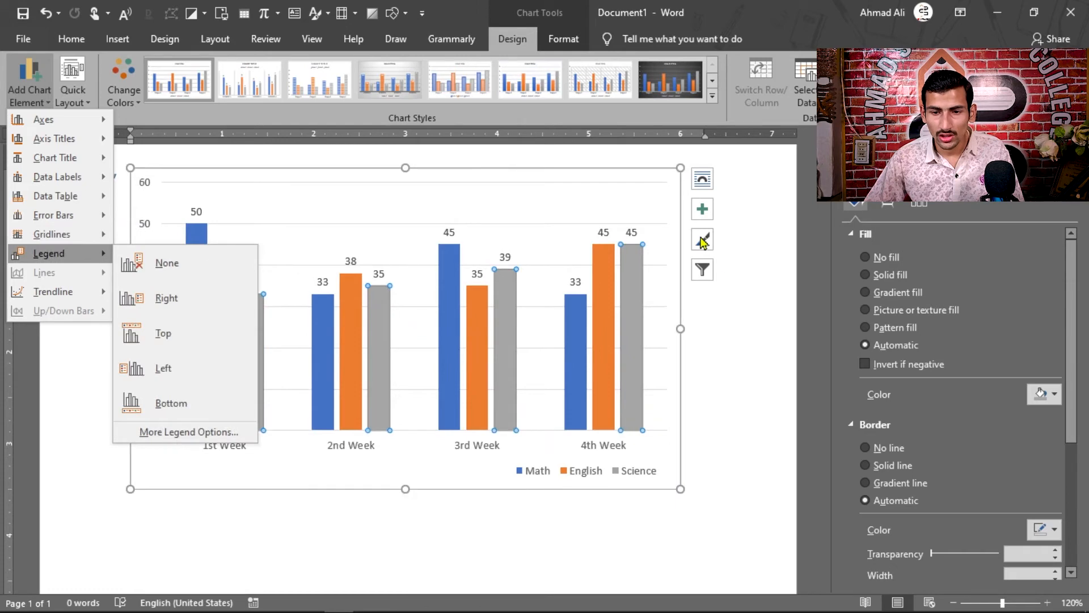
{"action": "left_click", "coordinate": [703, 210]}
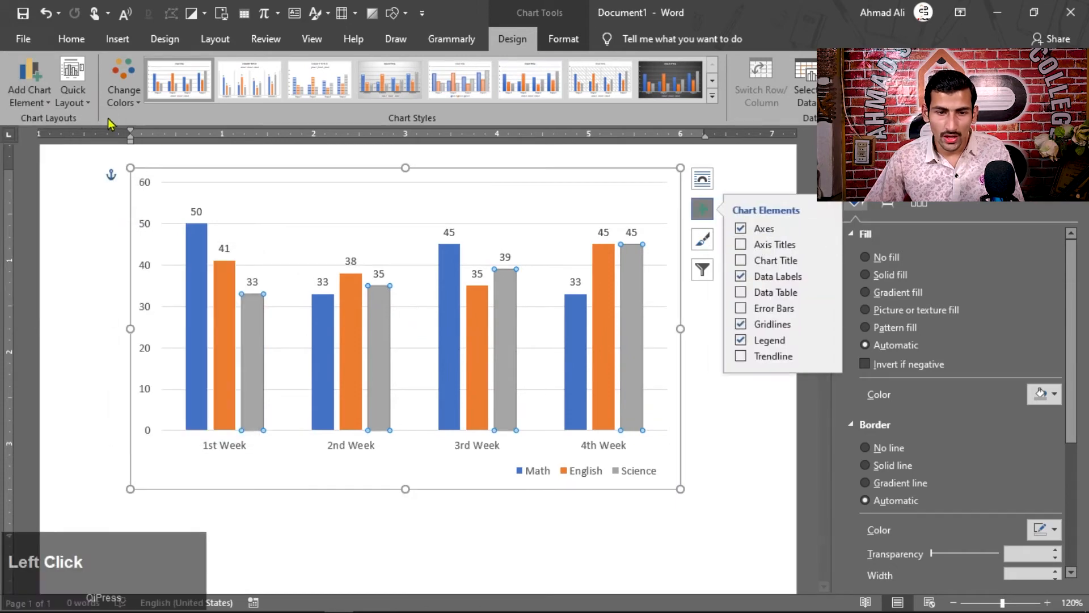
Step: Preview the available quick layouts, colour palettes and chart styles on the chart without applying any of them
{"action": "left_click", "coordinate": [79, 95]}
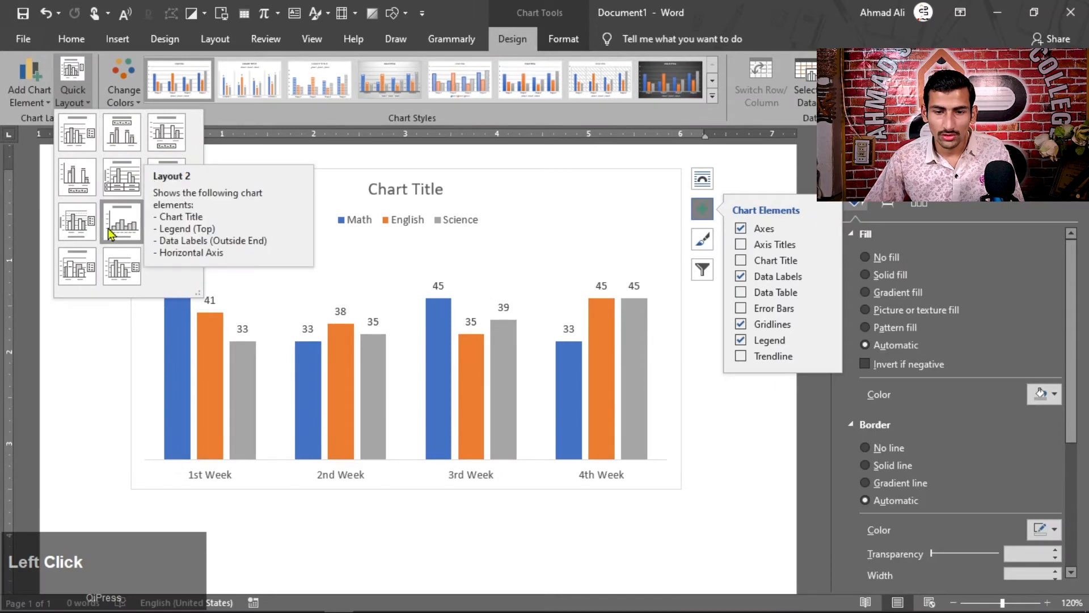
{"action": "left_click", "coordinate": [702, 217]}
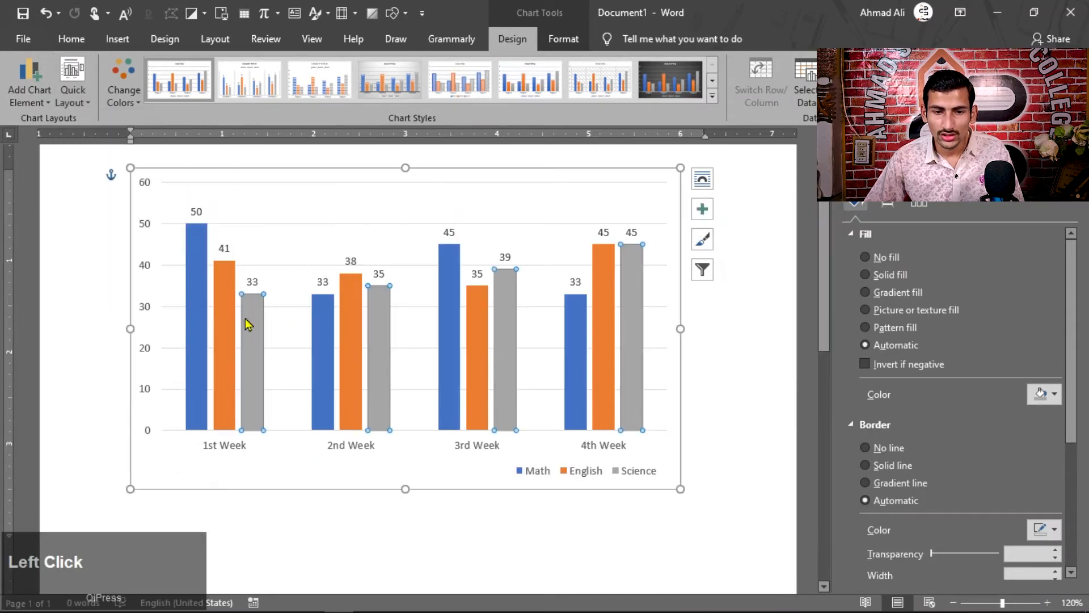
{"action": "left_click", "coordinate": [81, 101]}
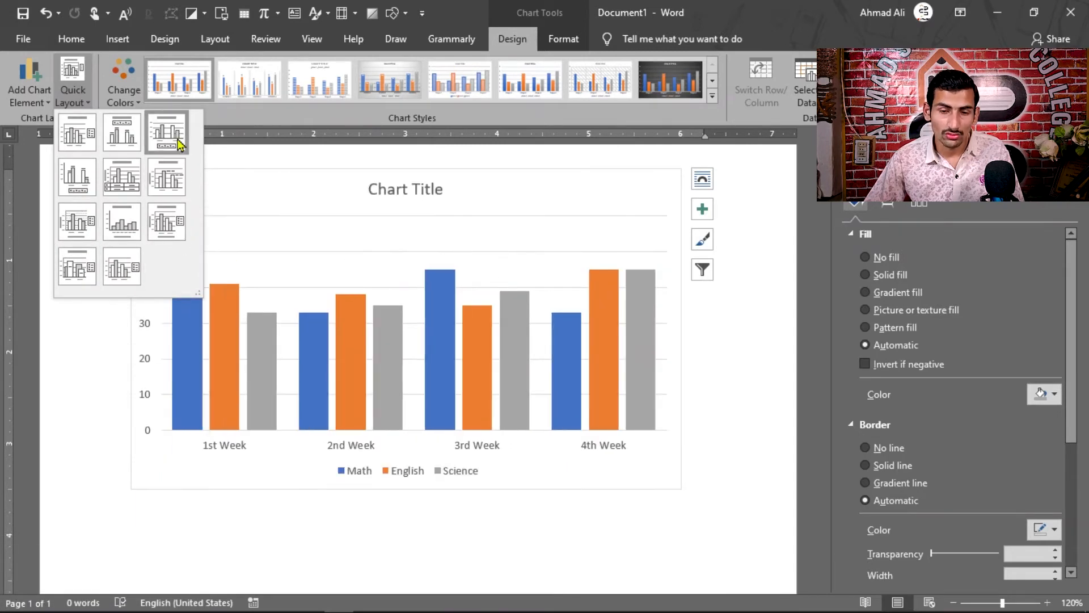
{"action": "left_click", "coordinate": [135, 106]}
{"action": "left_click", "coordinate": [136, 106]}
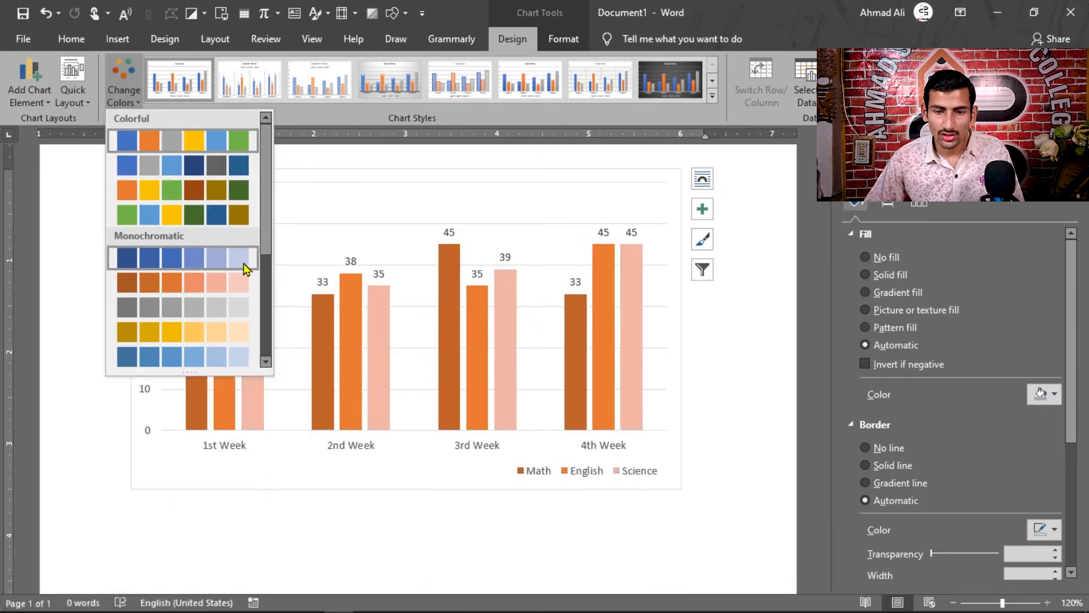
{"action": "left_click", "coordinate": [334, 117]}
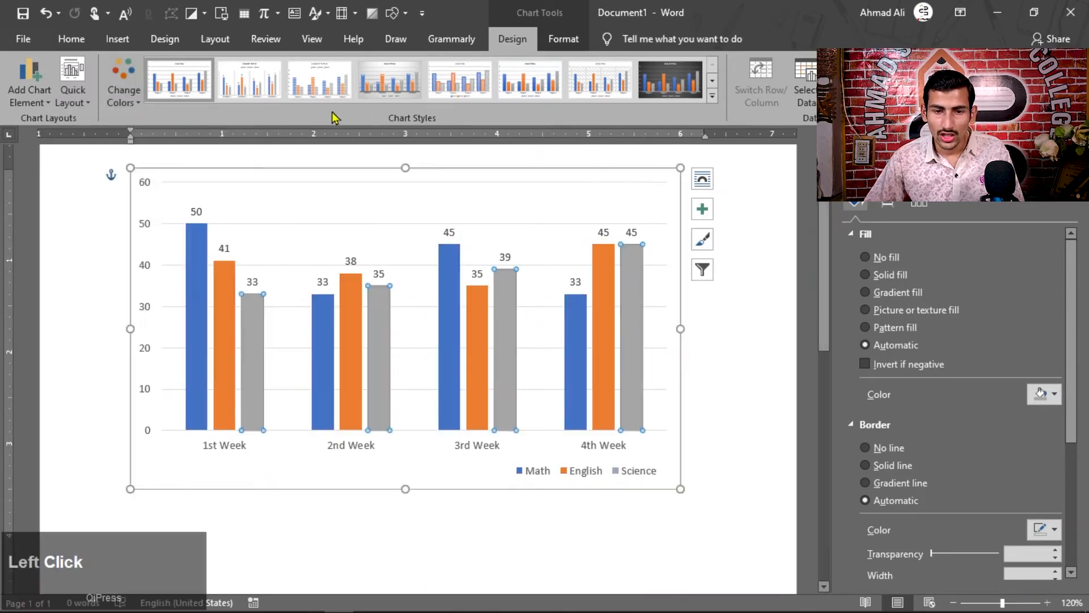
{"action": "left_click", "coordinate": [712, 96]}
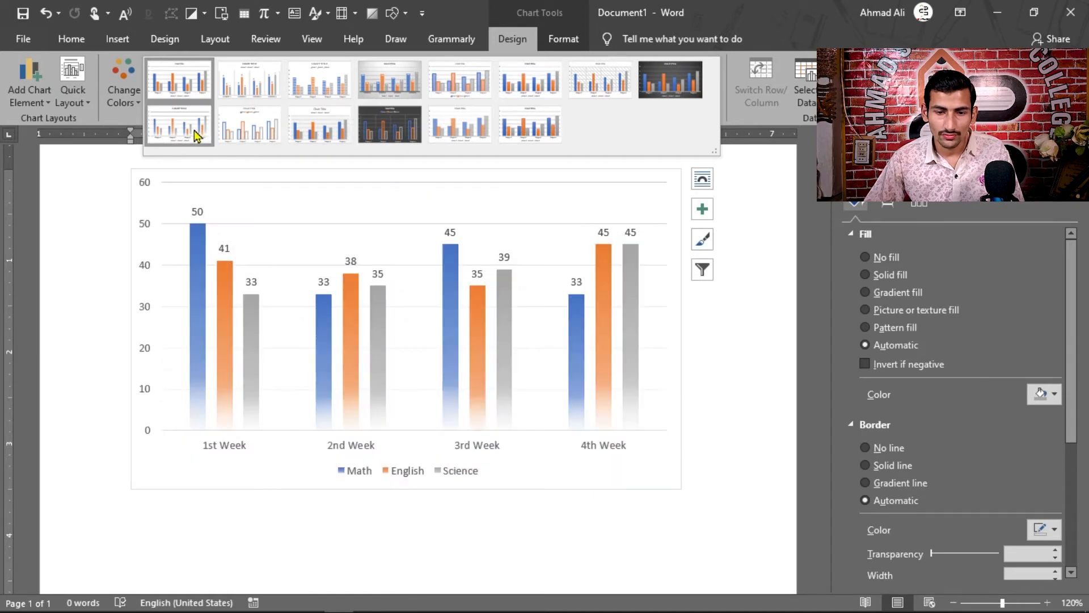
{"action": "left_click", "coordinate": [499, 230]}
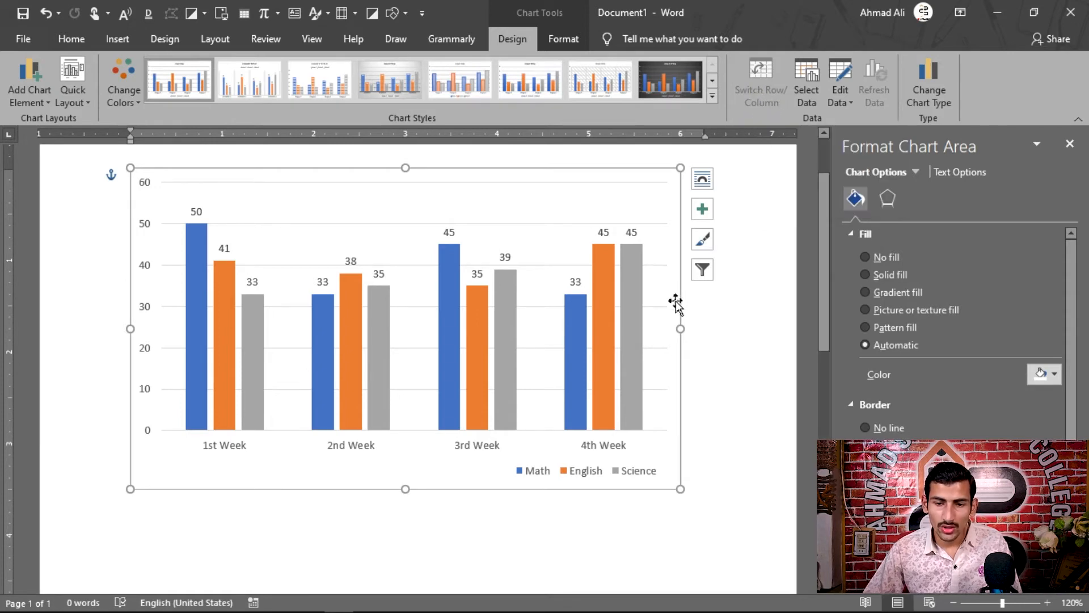
Step: Open the chart's data sheet for editing, switch the chart's rows and columns, and switch them back
{"action": "right_click", "coordinate": [681, 382]}
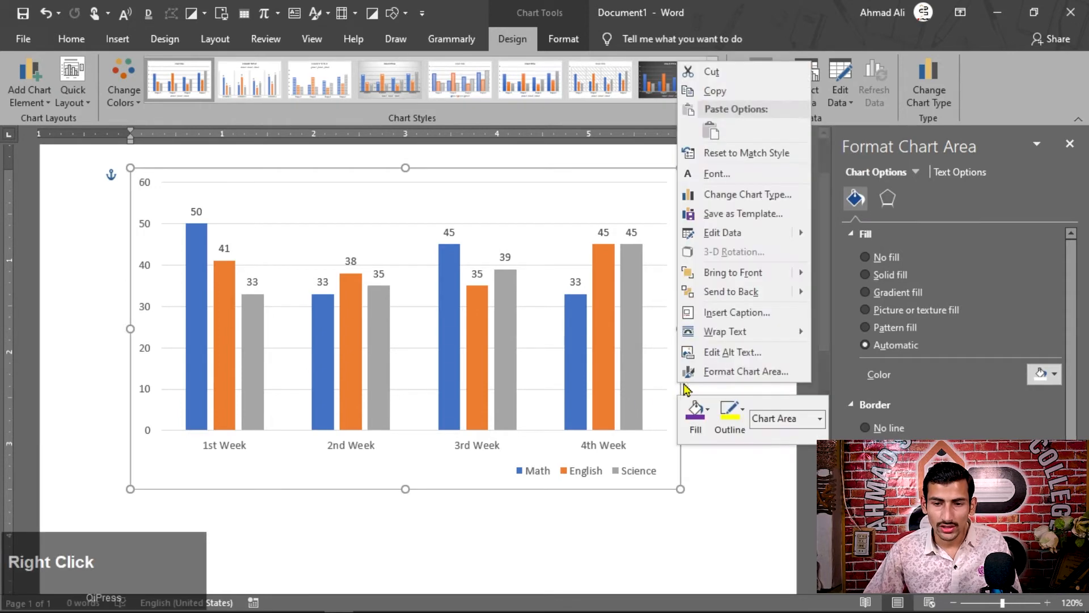
{"action": "left_click", "coordinate": [722, 238]}
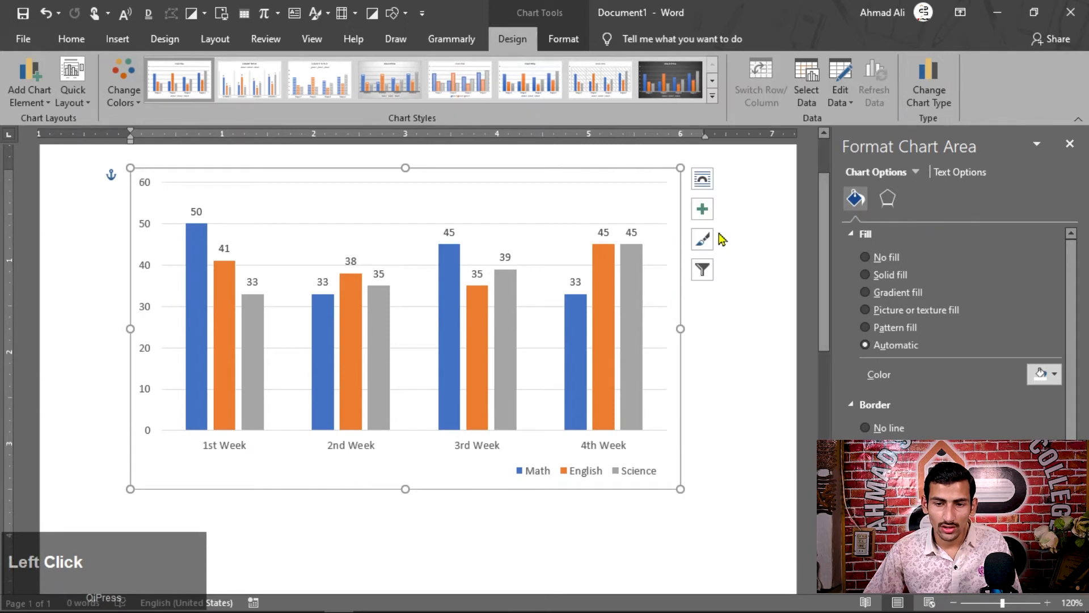
{"action": "left_click_drag", "start_coordinate": [564, 455], "coordinate": [1021, 224]}
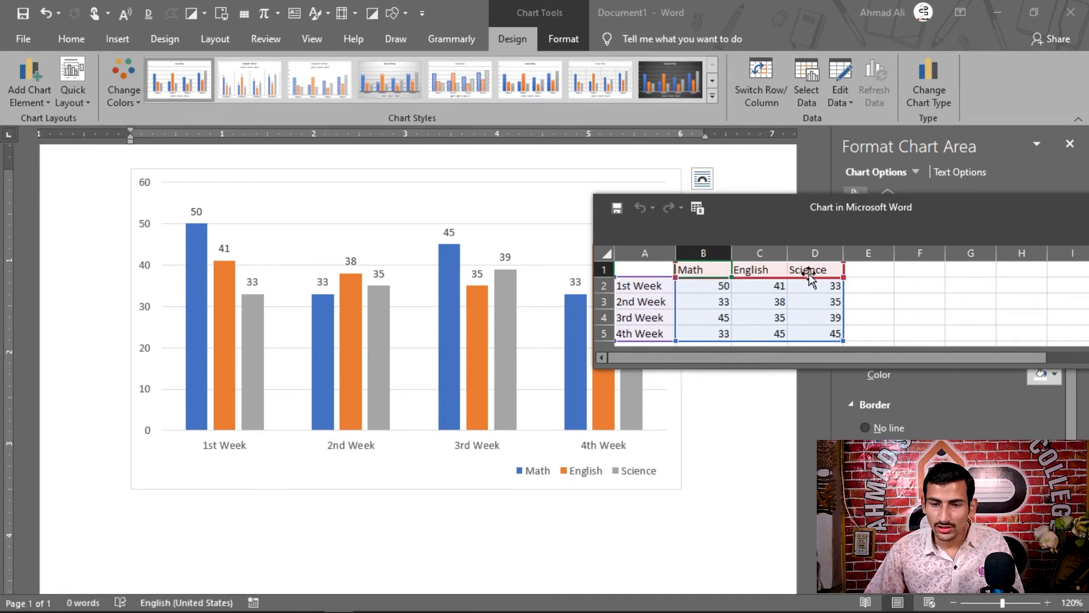
{"action": "left_click", "coordinate": [760, 77]}
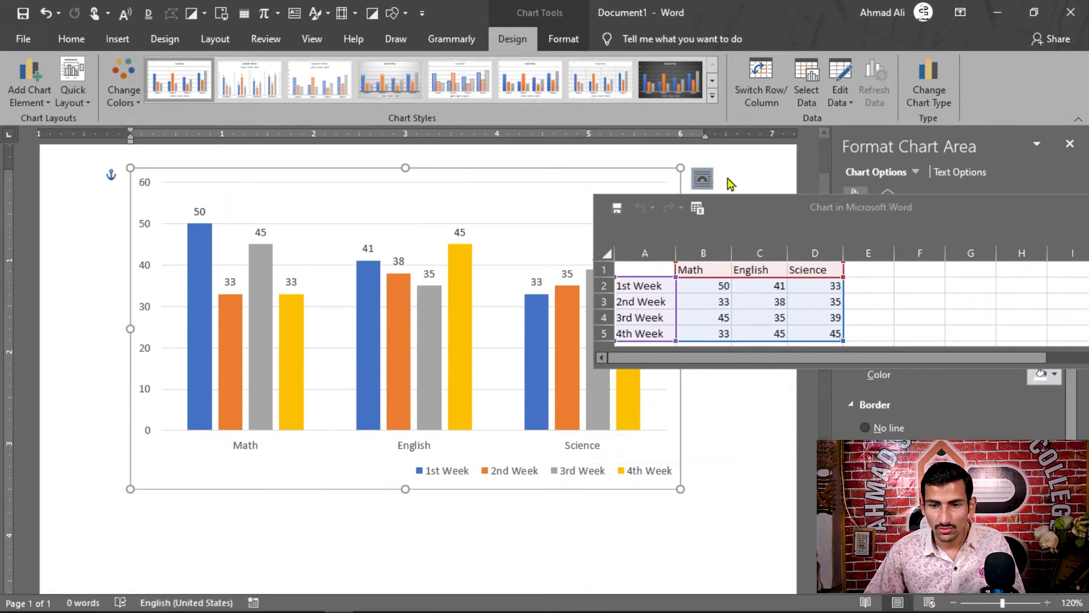
{"action": "left_click", "coordinate": [762, 92]}
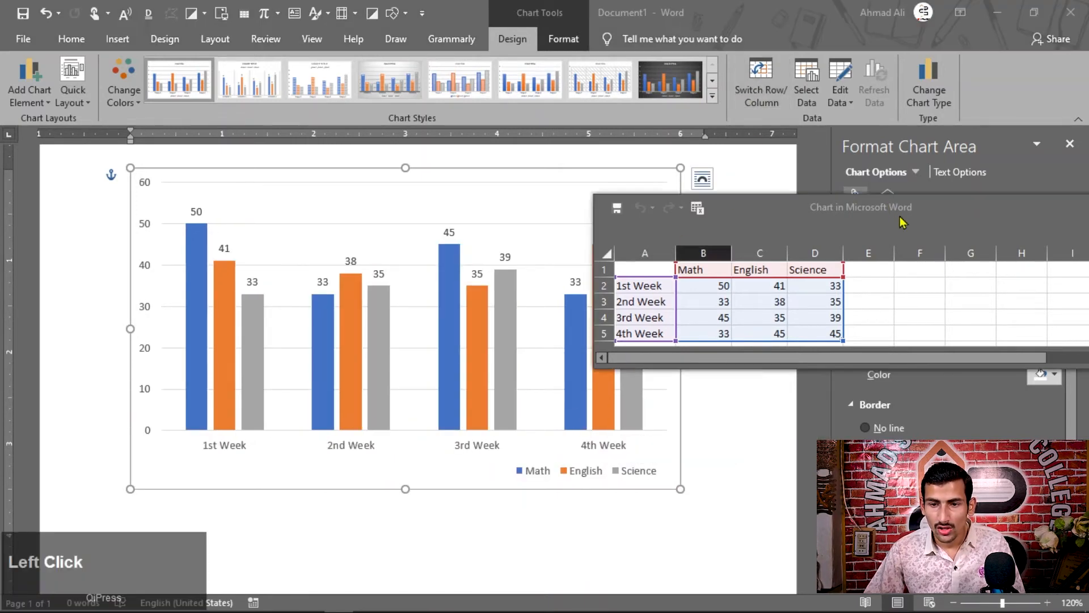
Step: Limit the chart's data source to the Math series and the 1st Week category
{"action": "left_click_drag", "start_coordinate": [902, 224], "coordinate": [704, 229]}
{"action": "left_click", "coordinate": [914, 212]}
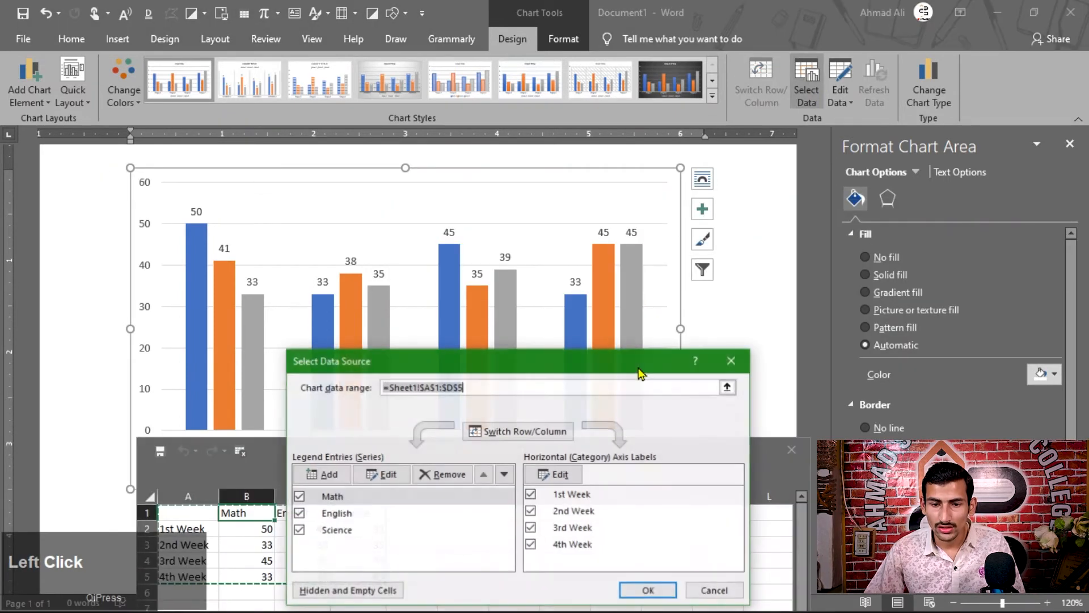
{"action": "left_click_drag", "start_coordinate": [596, 378], "coordinate": [827, 191]}
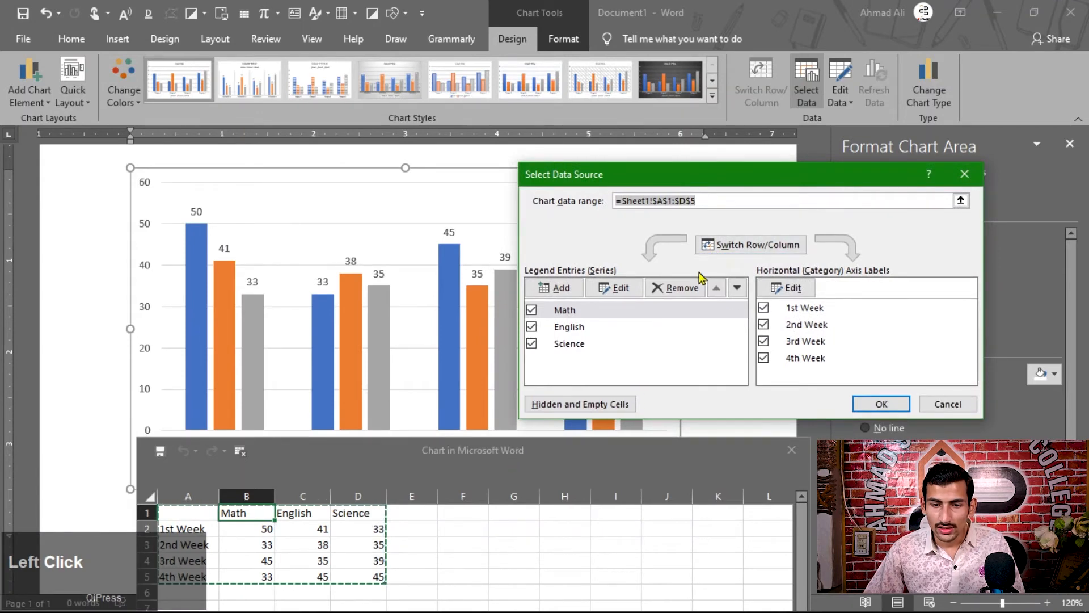
{"action": "left_click", "coordinate": [532, 310]}
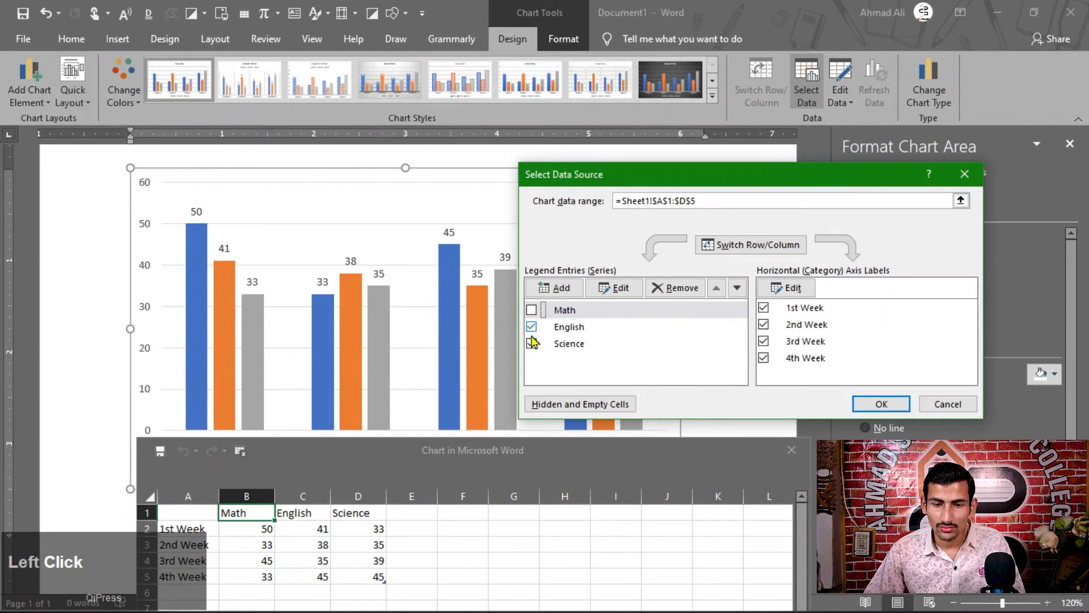
{"action": "left_click", "coordinate": [532, 334]}
{"action": "left_click", "coordinate": [531, 343]}
{"action": "left_click", "coordinate": [532, 317]}
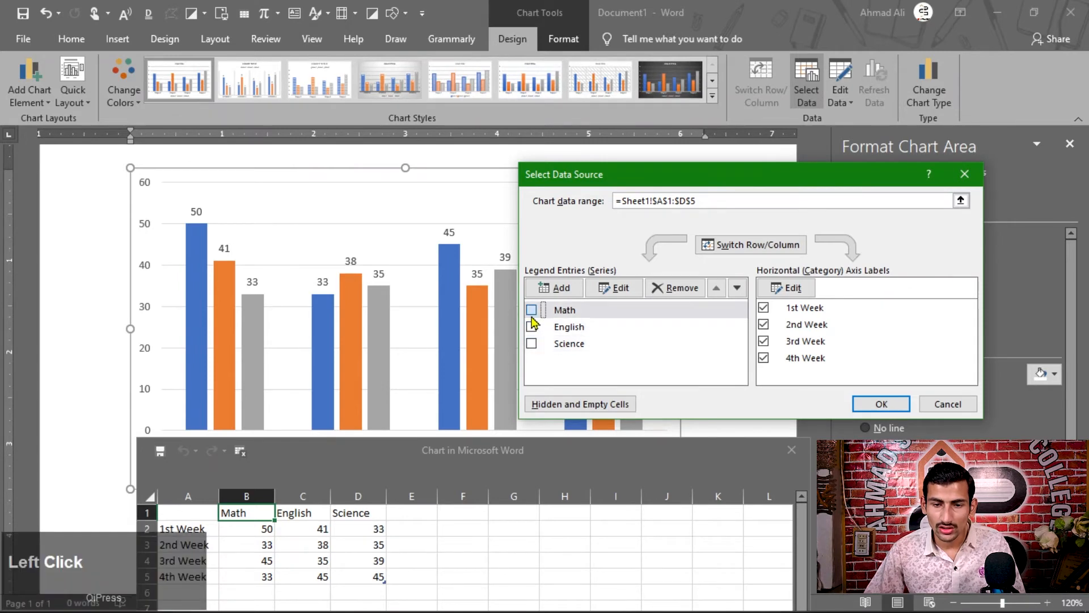
{"action": "left_click", "coordinate": [764, 325]}
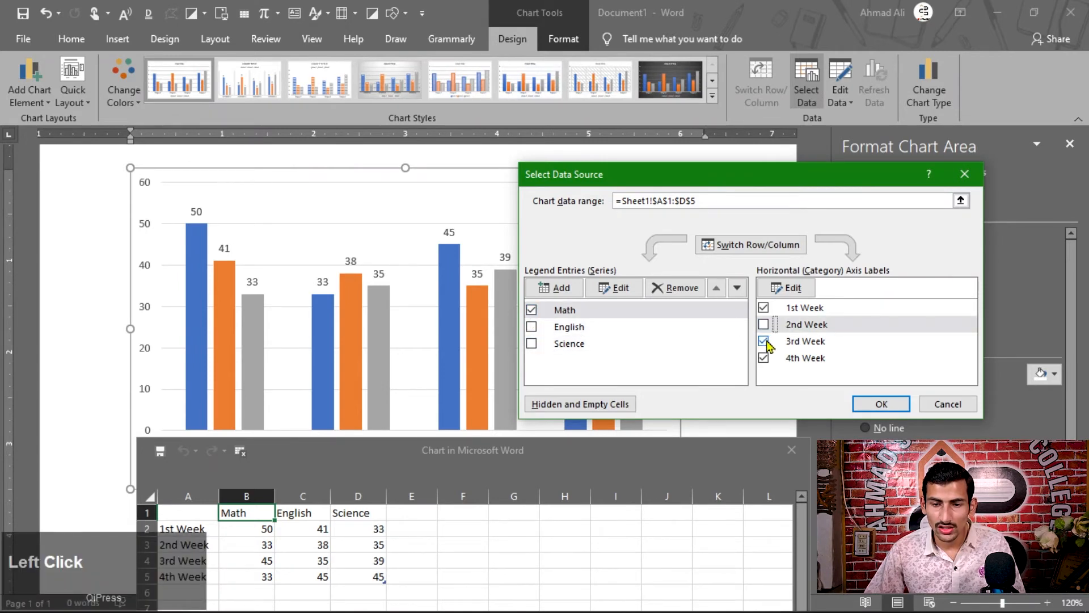
{"action": "left_click", "coordinate": [763, 340]}
{"action": "left_click", "coordinate": [763, 358]}
{"action": "left_click", "coordinate": [883, 405]}
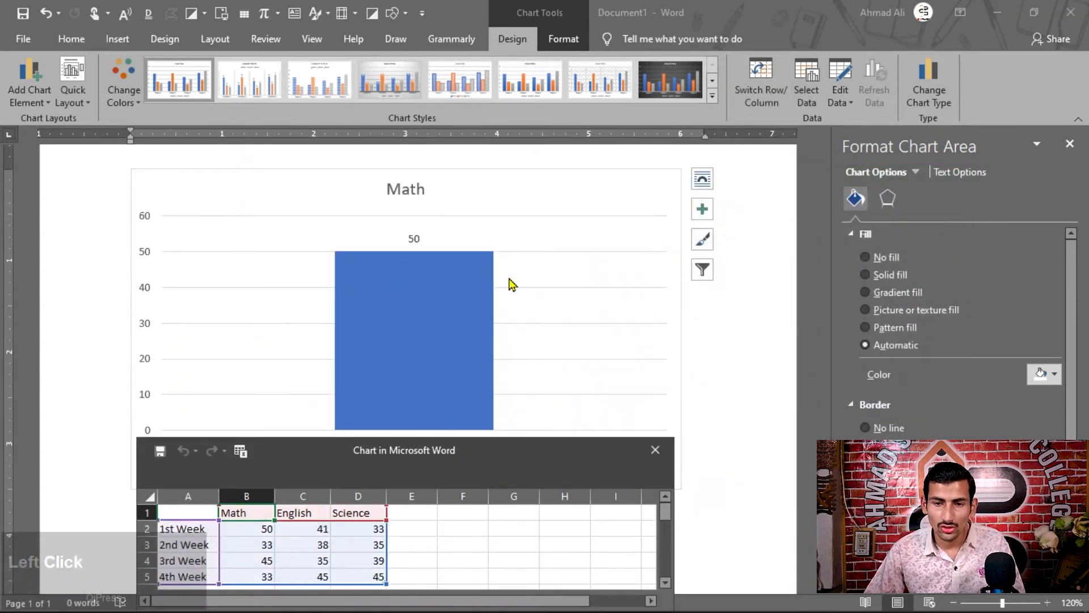
Step: Include the English and Science series and the 2nd, 3rd and 4th Week categories in the chart's data source again
{"action": "left_click", "coordinate": [808, 96]}
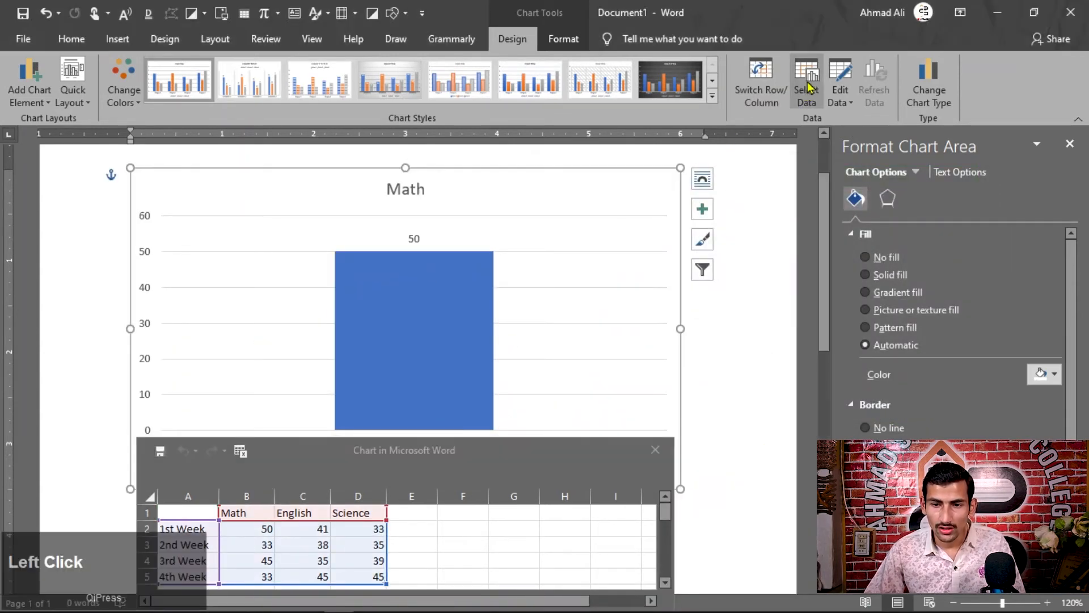
{"action": "left_click", "coordinate": [810, 88]}
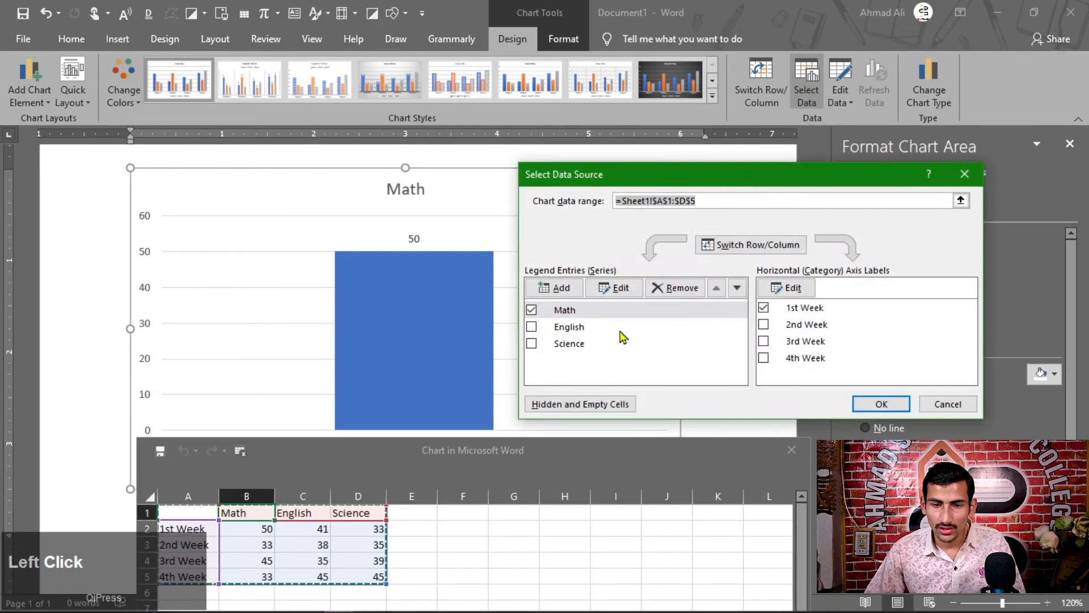
{"action": "left_click", "coordinate": [534, 328]}
{"action": "left_click", "coordinate": [533, 343]}
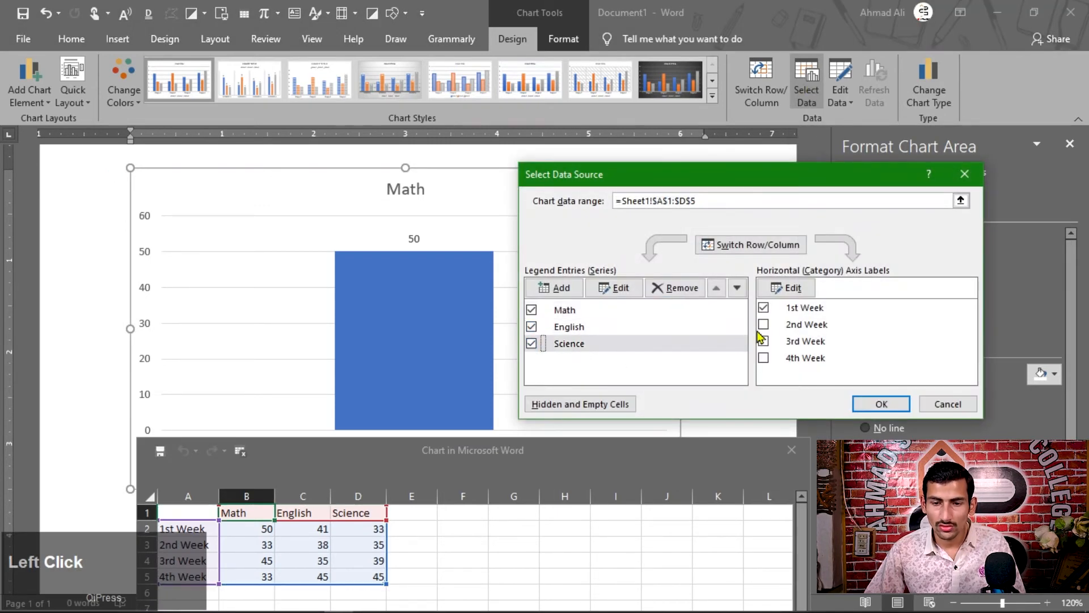
{"action": "left_click", "coordinate": [764, 325]}
{"action": "left_click", "coordinate": [765, 341]}
{"action": "left_click", "coordinate": [764, 358]}
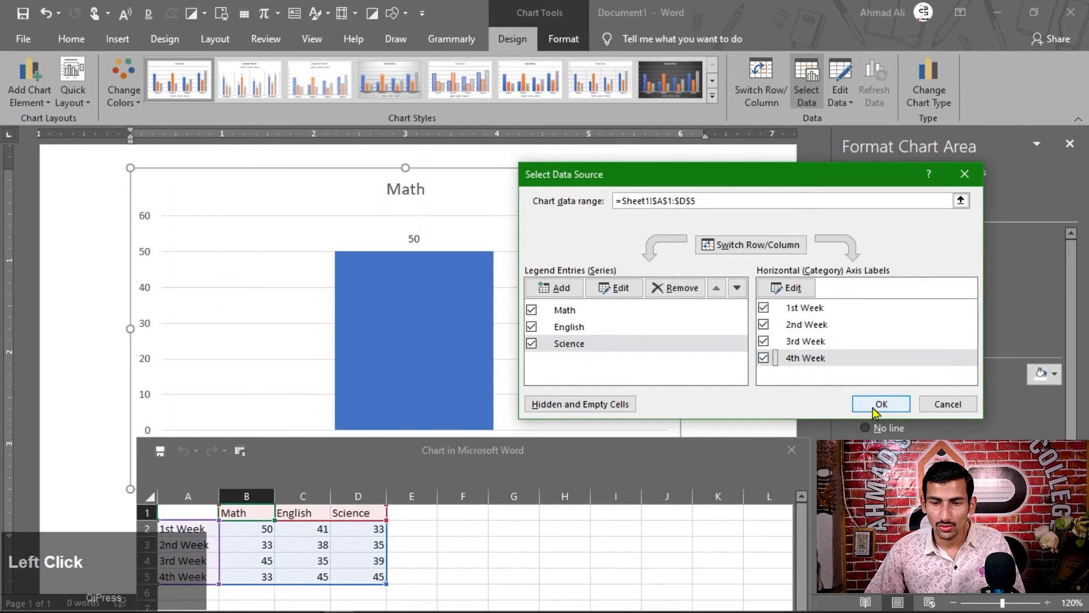
Step: Switch rows and columns in the chart's data source, apply it, and close the data sheet
{"action": "left_click", "coordinate": [744, 245]}
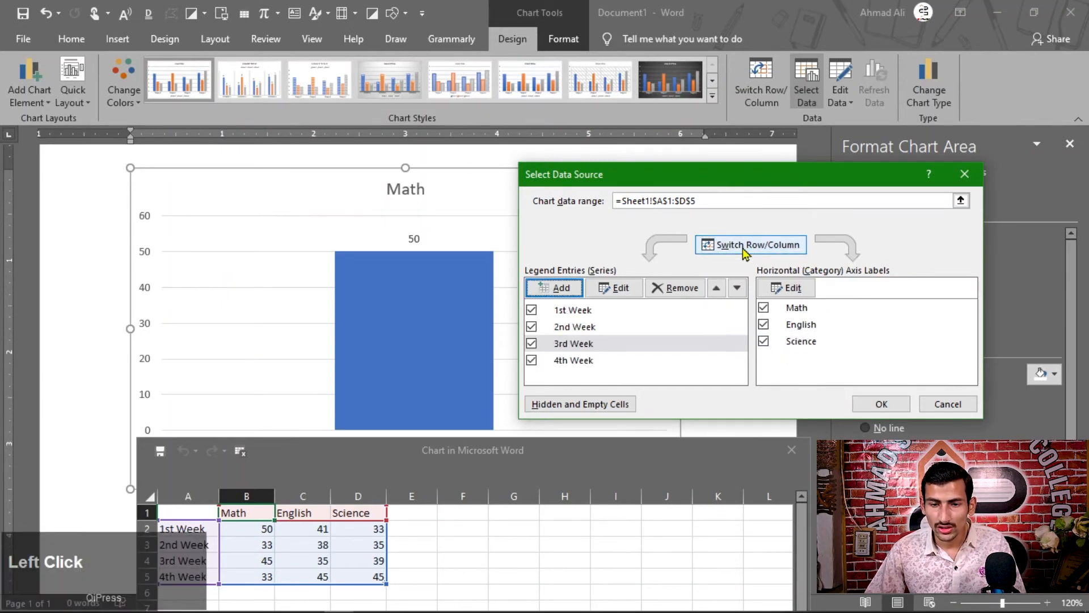
{"action": "left_click", "coordinate": [884, 405]}
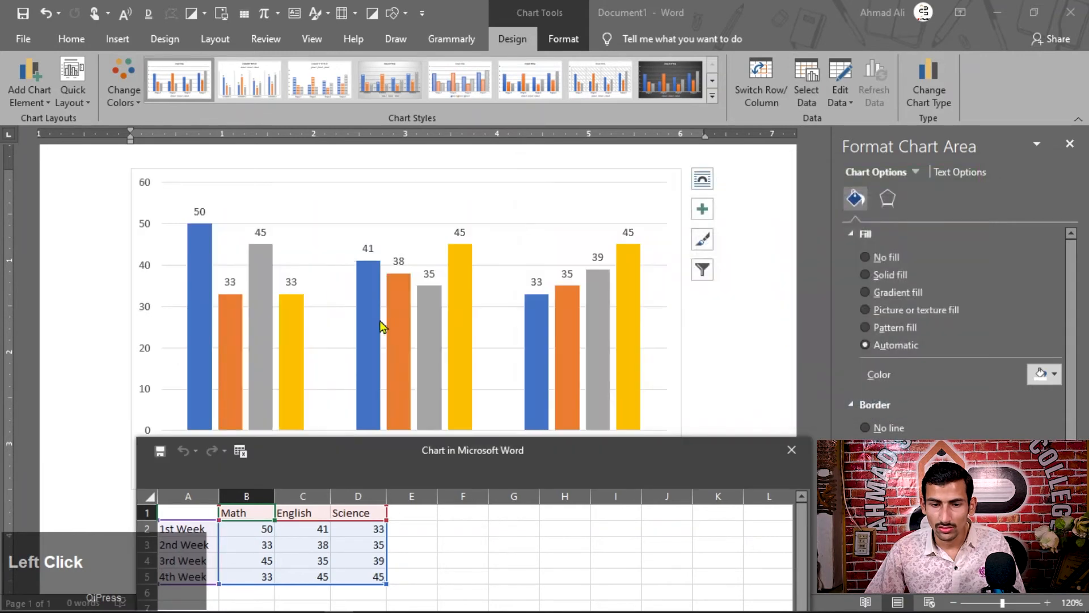
{"action": "left_click_drag", "start_coordinate": [565, 457], "coordinate": [806, 174]}
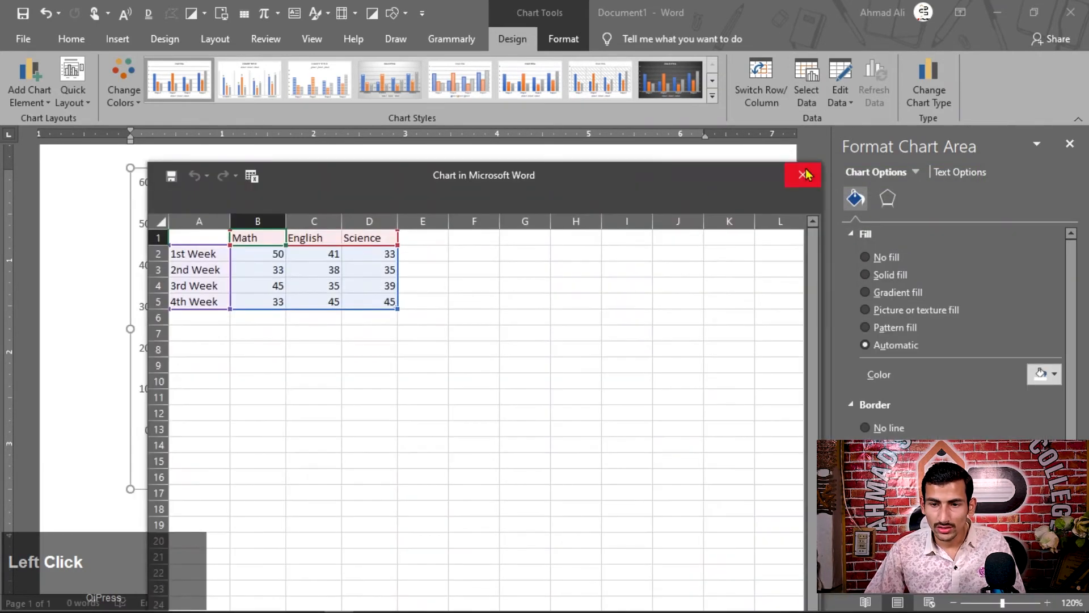
{"action": "left_click", "coordinate": [805, 174]}
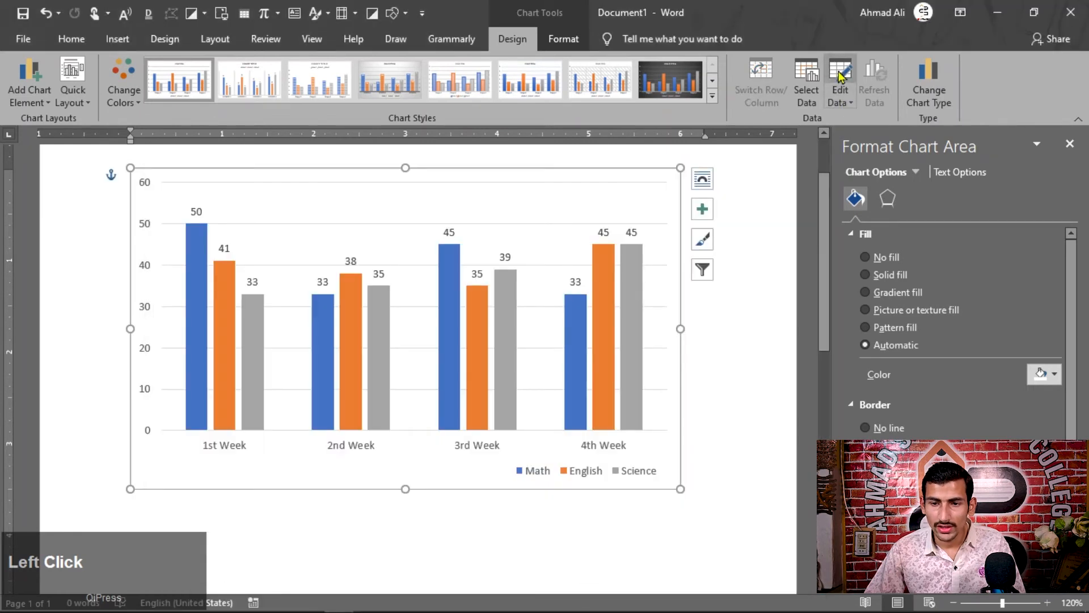
Step: Change the chart type to Line with Markers and undo the change
{"action": "left_click", "coordinate": [934, 108]}
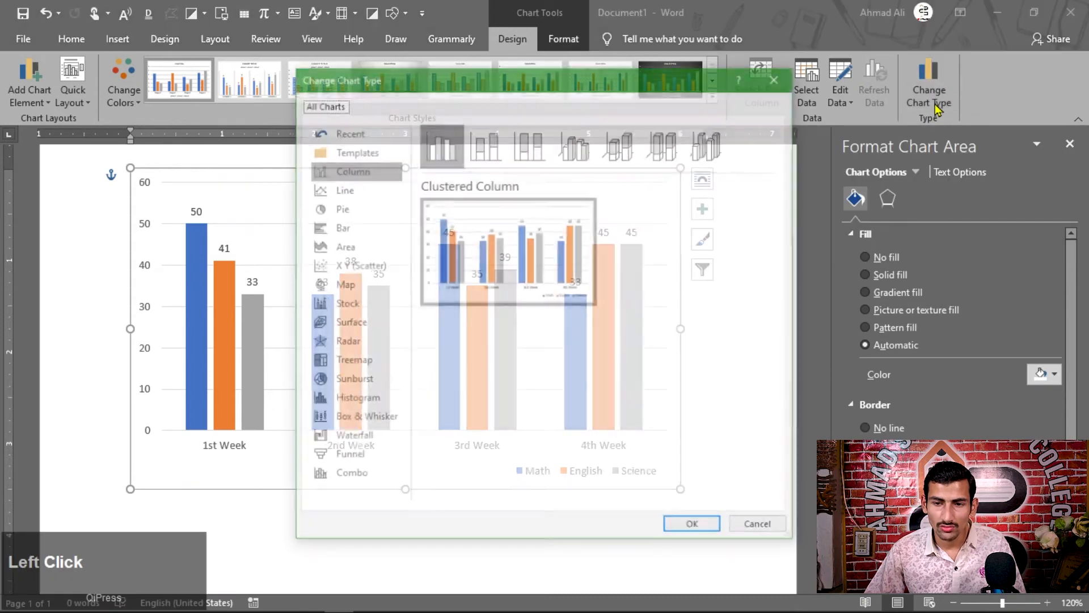
{"action": "left_click_drag", "start_coordinate": [594, 84], "coordinate": [757, 63]}
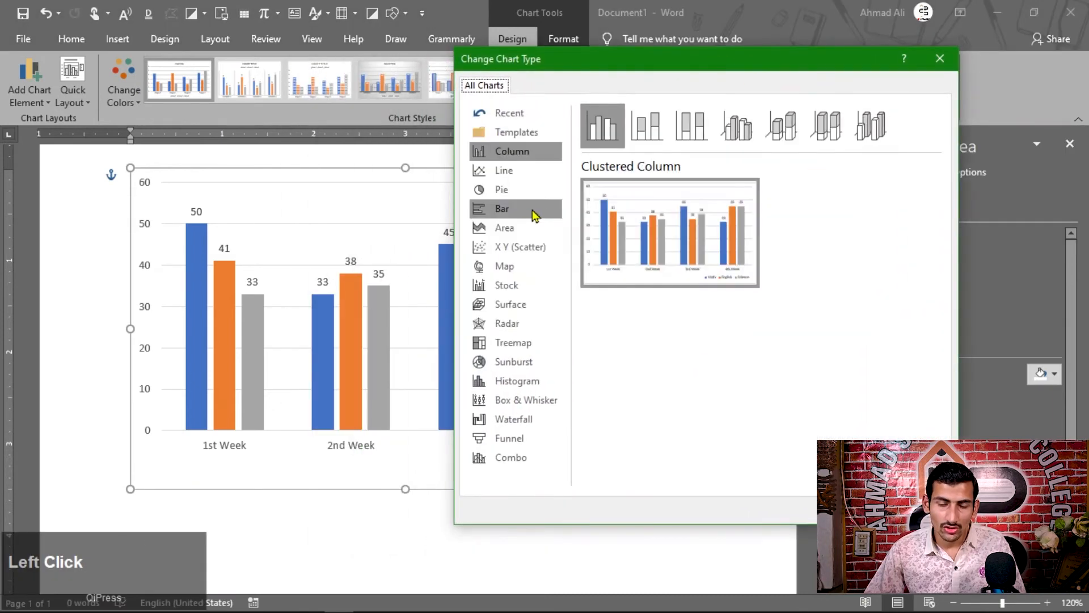
{"action": "left_click", "coordinate": [505, 170]}
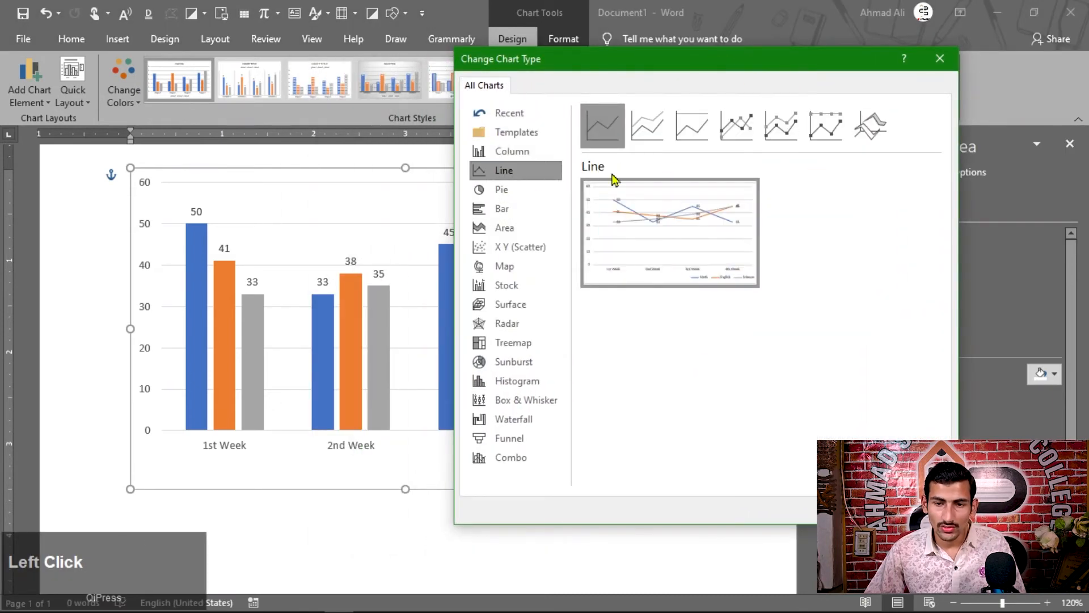
{"action": "left_click", "coordinate": [729, 139]}
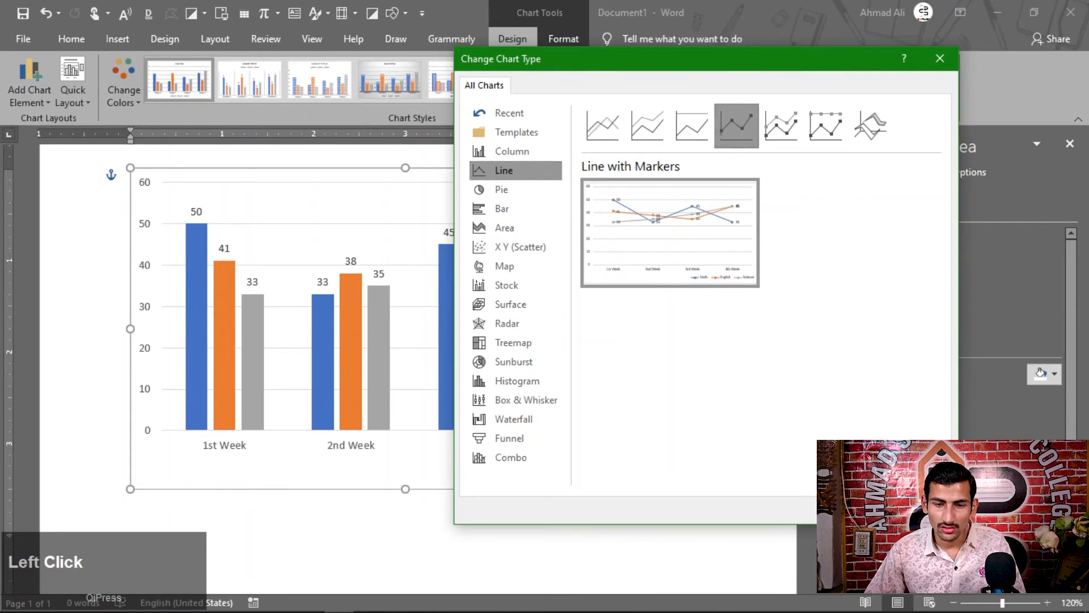
{"action": "left_click", "coordinate": [868, 507]}
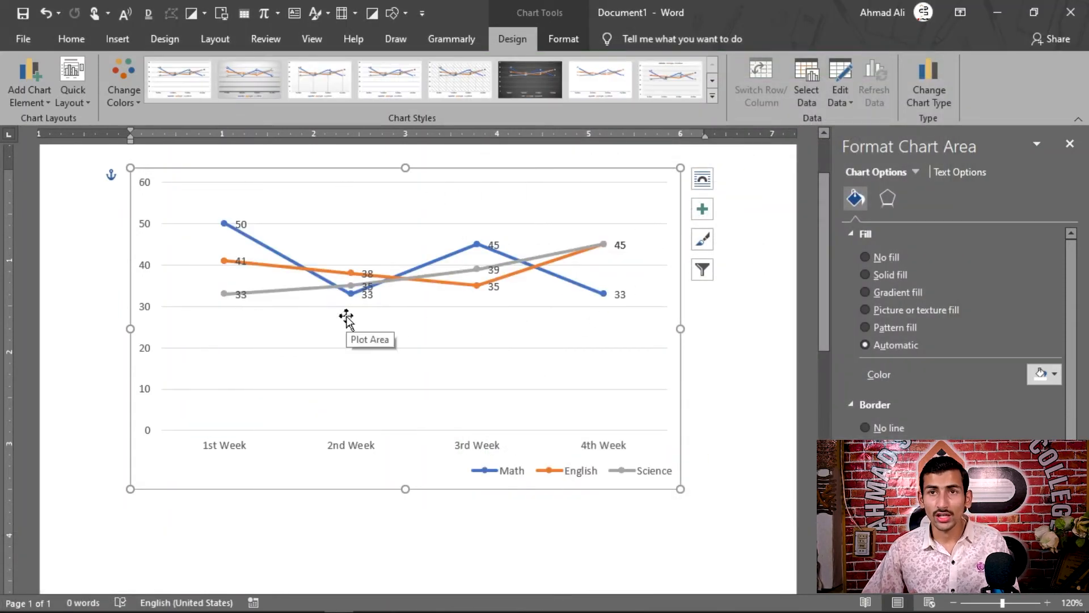
{"action": "key", "text": "ctrl+z"}
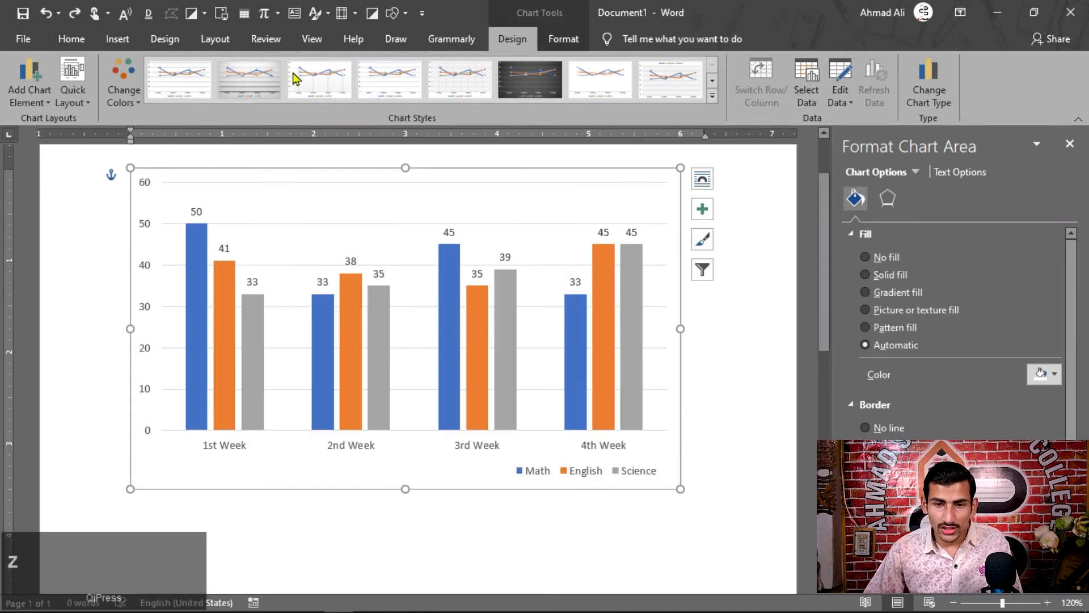
Step: Examine the WordArt styles and text fill options available for formatting the chart
{"action": "left_click", "coordinate": [565, 39]}
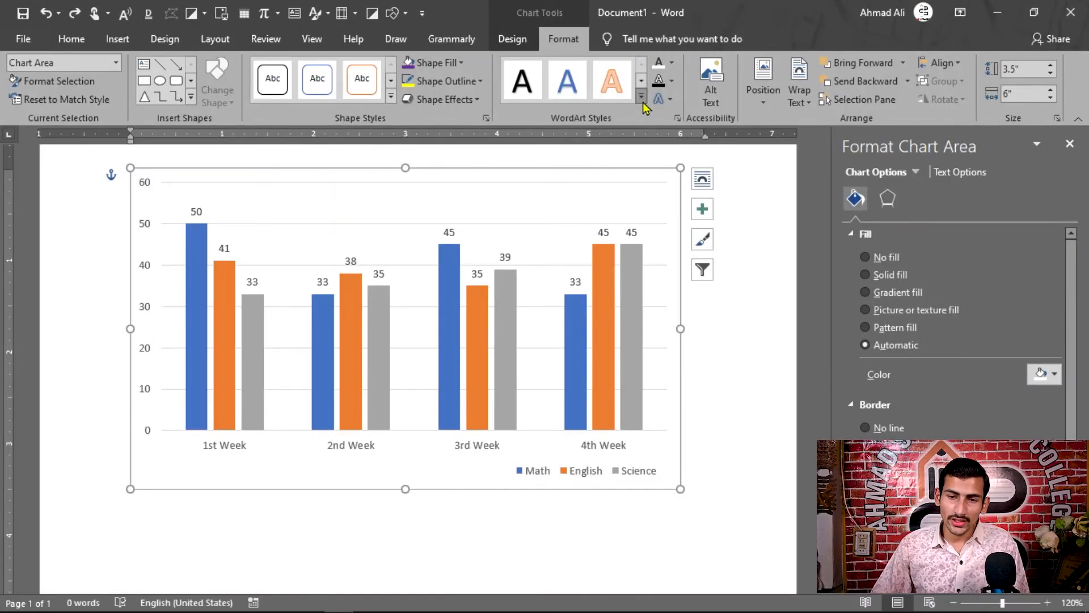
{"action": "left_click", "coordinate": [642, 102]}
{"action": "left_click", "coordinate": [670, 45]}
{"action": "left_click", "coordinate": [673, 65]}
{"action": "left_click", "coordinate": [673, 65]}
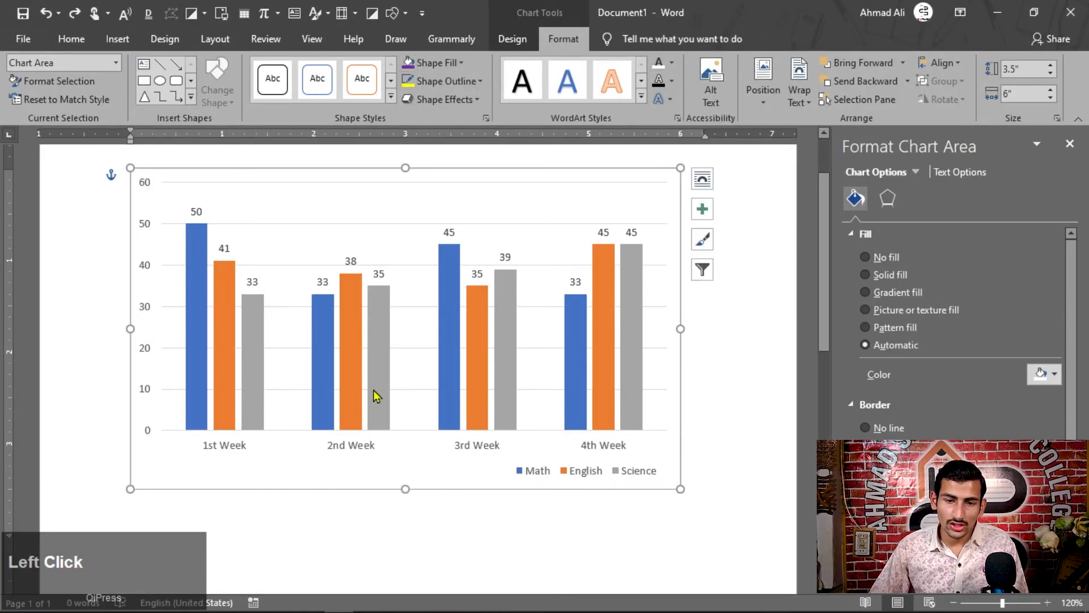
Step: Fill the Science series columns with the standard purple colour
{"action": "left_click", "coordinate": [379, 374]}
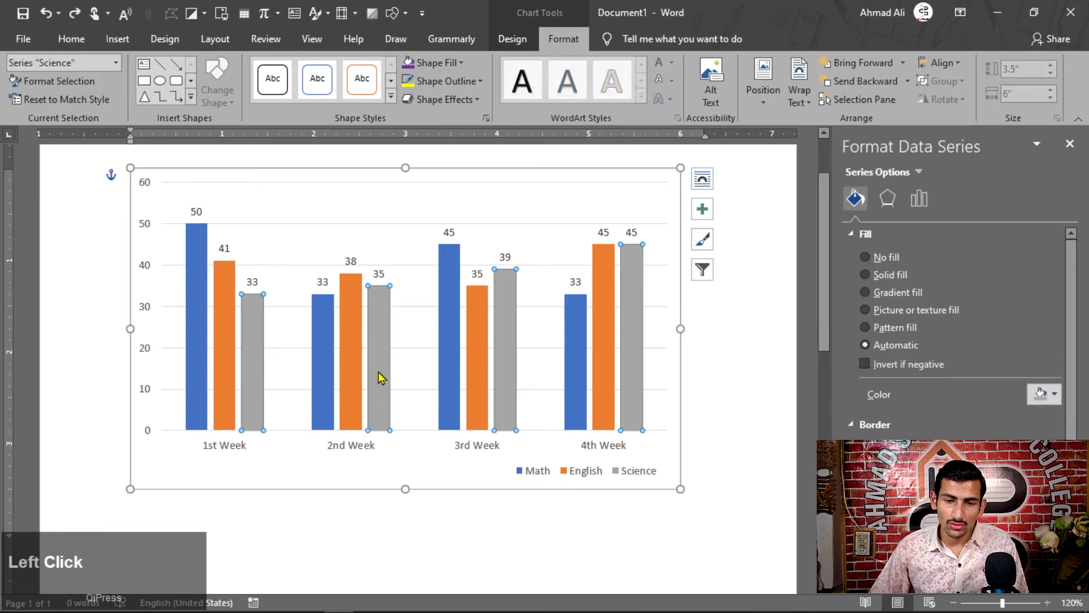
{"action": "left_click", "coordinate": [442, 63]}
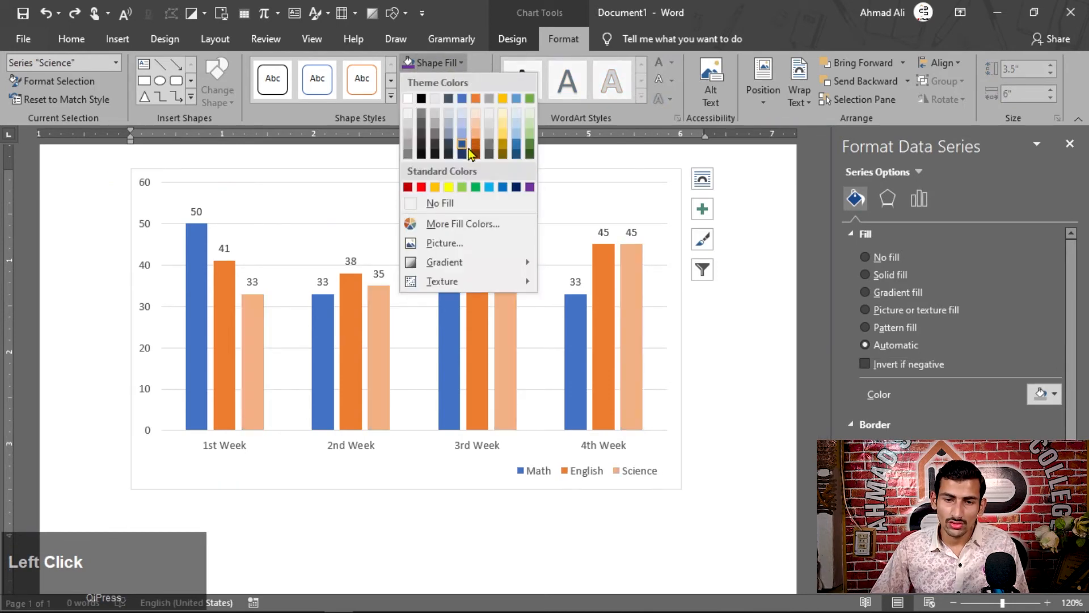
{"action": "left_click", "coordinate": [529, 187]}
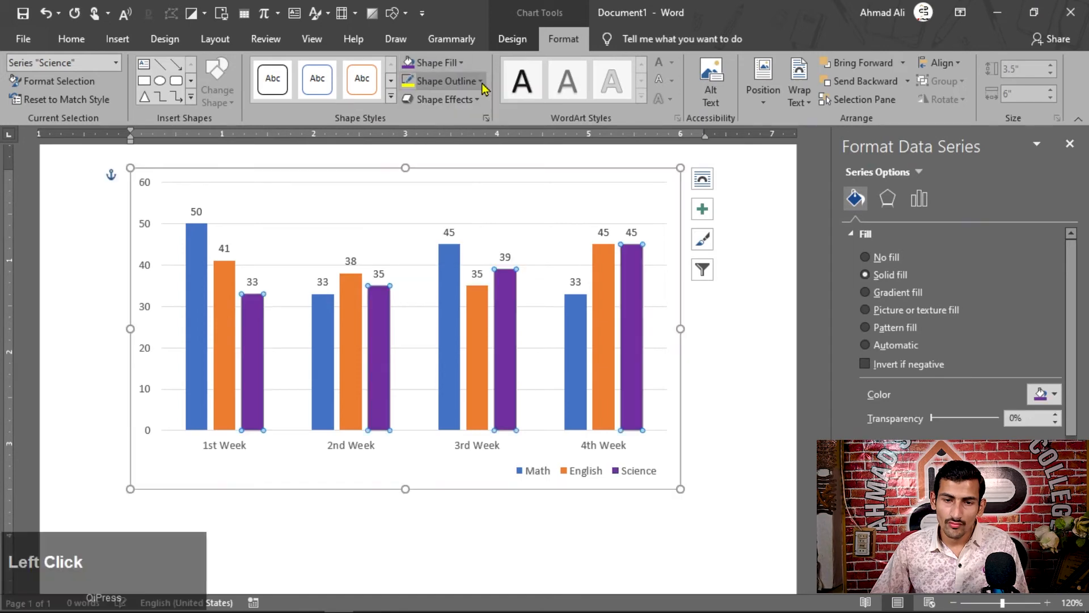
{"action": "left_click", "coordinate": [480, 81]}
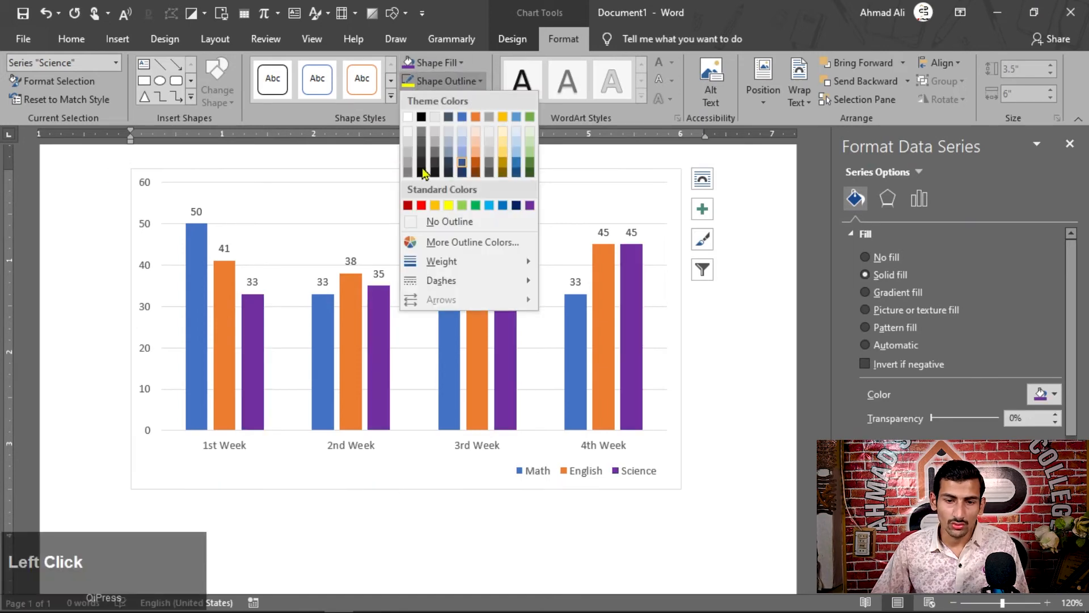
{"action": "left_click", "coordinate": [357, 108]}
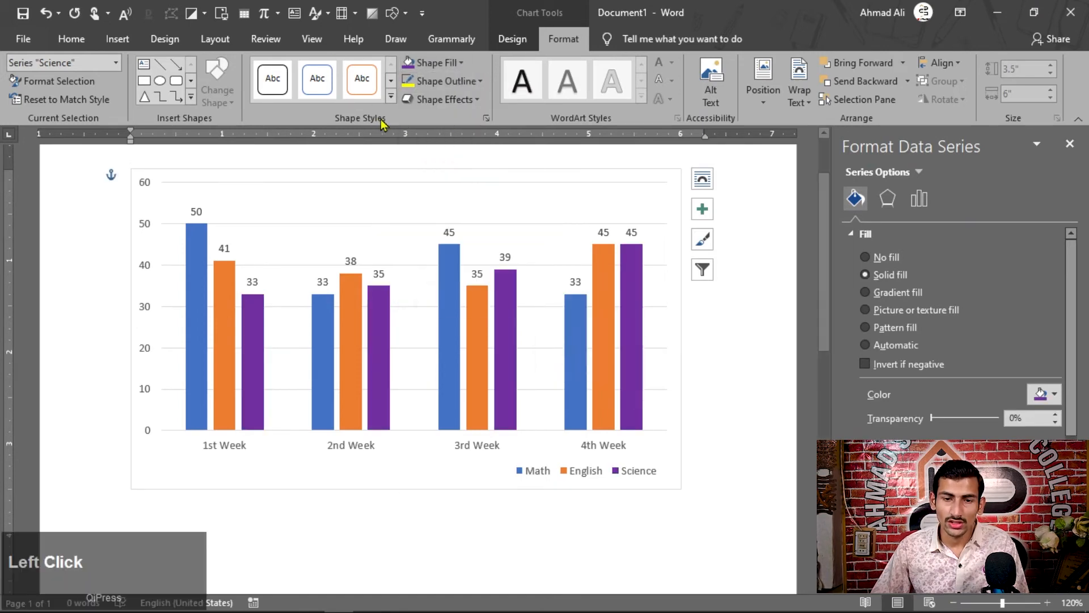
Step: Apply an orange glow effect to the Science series columns
{"action": "left_click", "coordinate": [445, 99]}
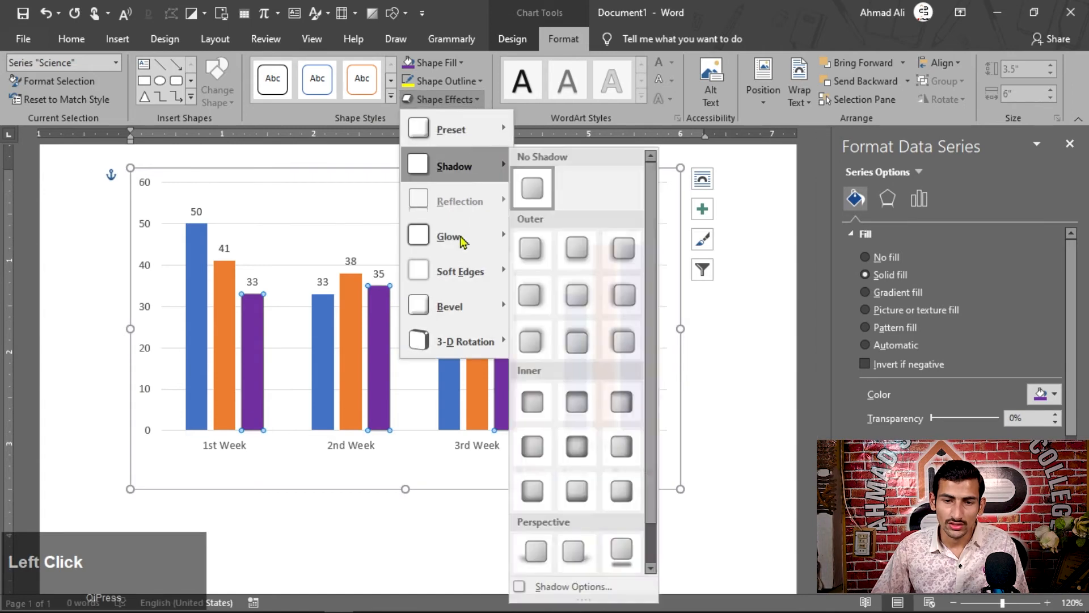
{"action": "mouse_move", "coordinate": [462, 236]}
{"action": "left_click", "coordinate": [579, 448]}
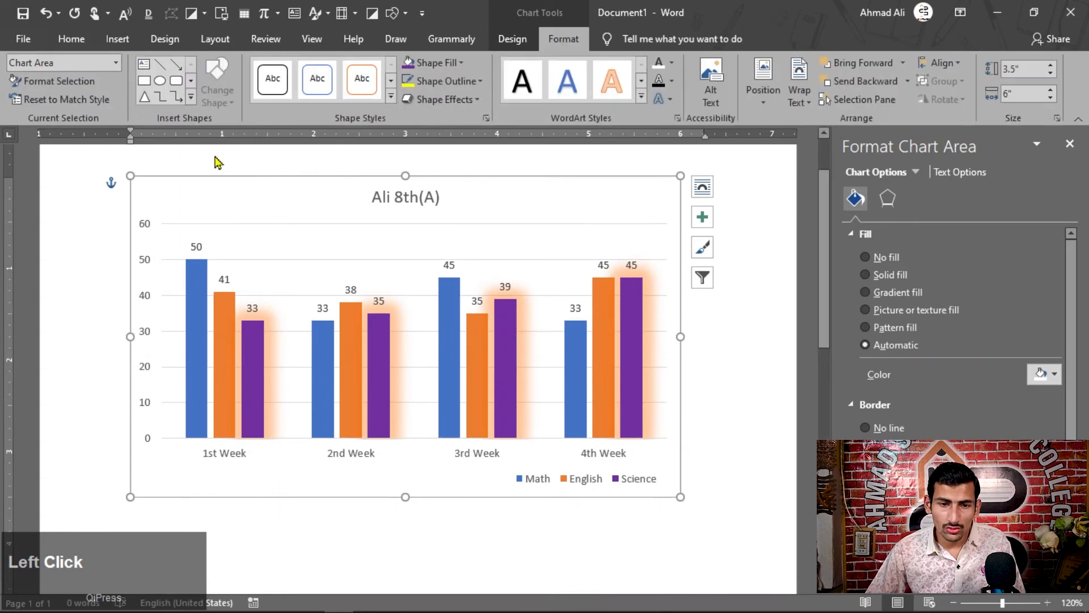
Step: Compare the shapes available in the chart formatting tools with the shapes available for insertion into the document
{"action": "left_click", "coordinate": [192, 100]}
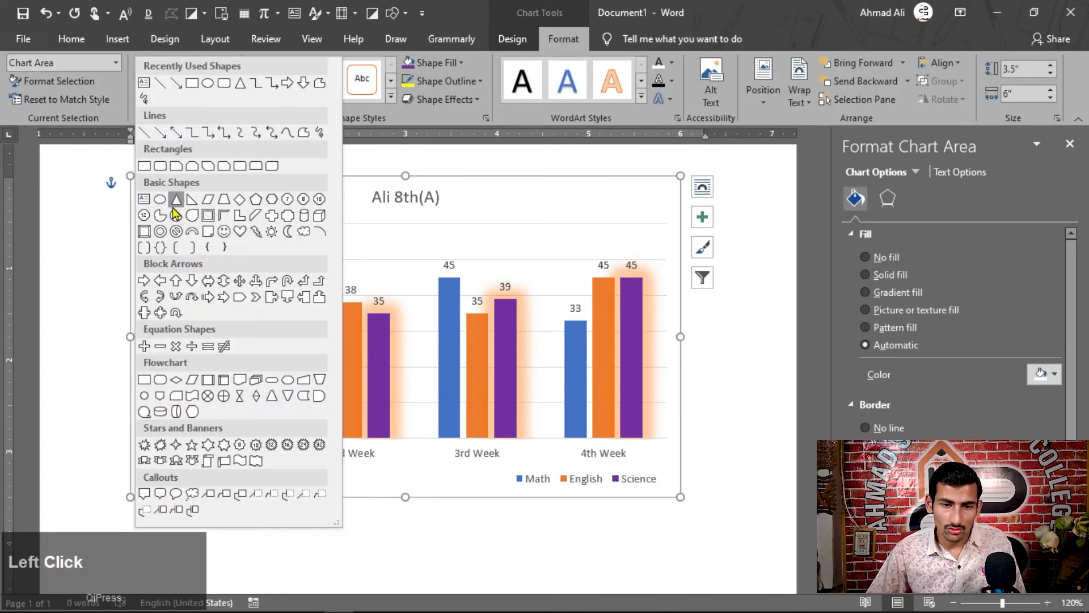
{"action": "left_click", "coordinate": [489, 241]}
{"action": "left_click", "coordinate": [117, 38]}
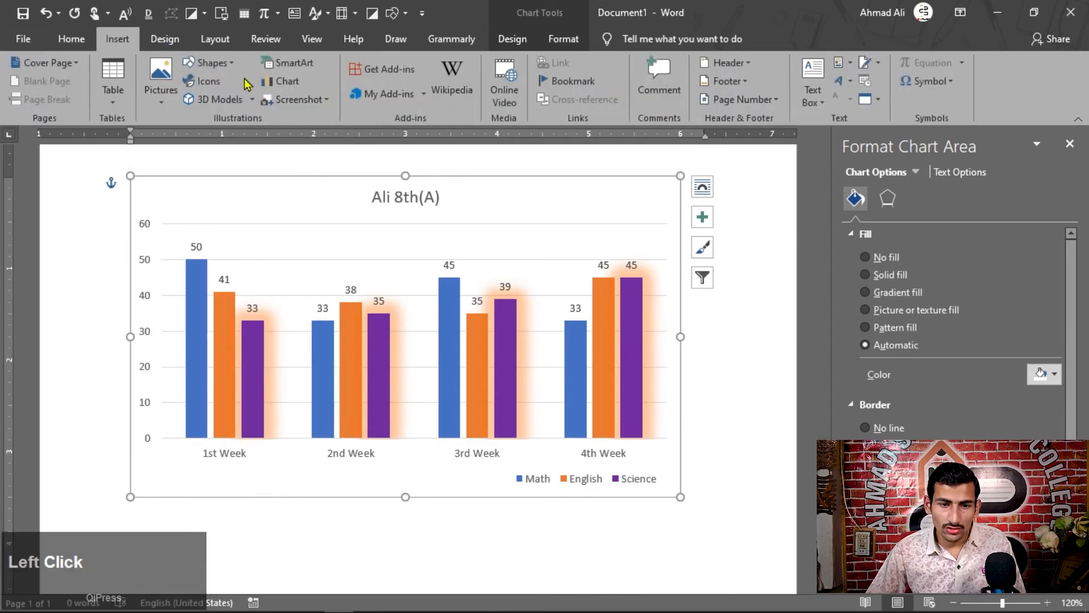
{"action": "left_click", "coordinate": [228, 64]}
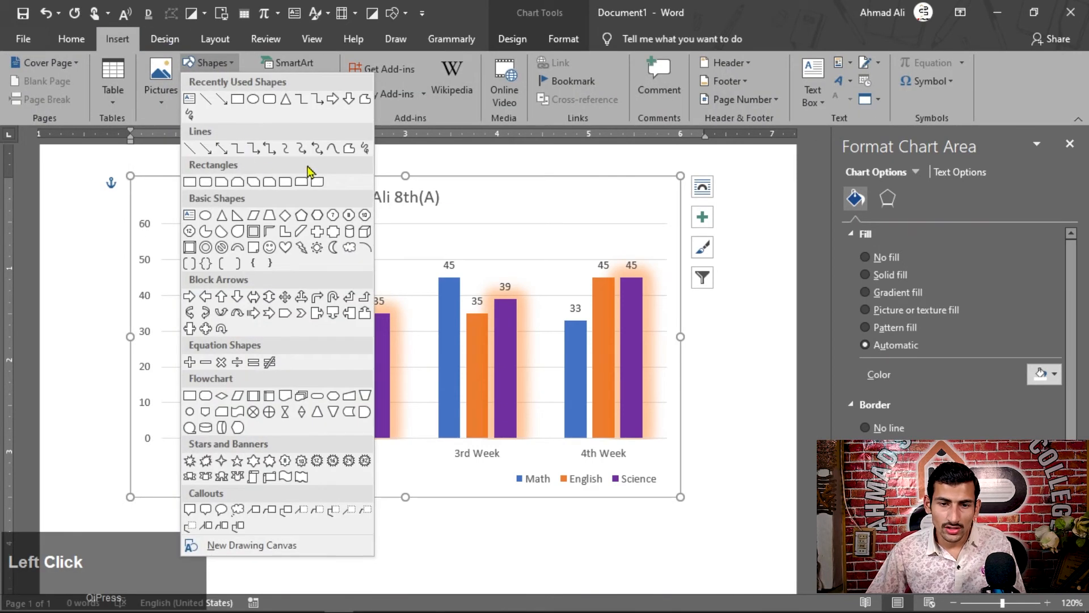
{"action": "left_click", "coordinate": [559, 39]}
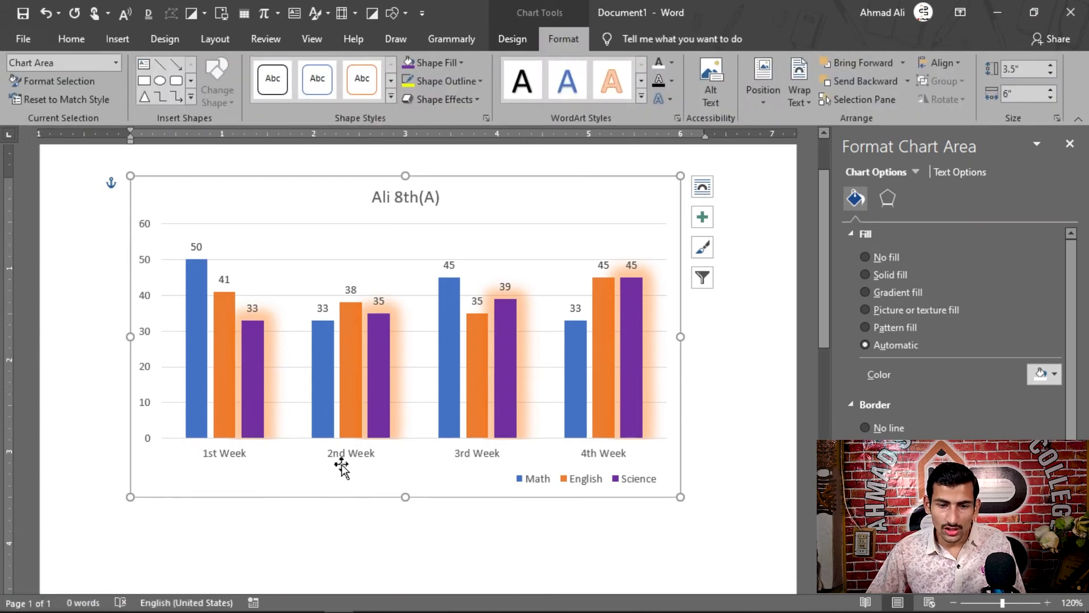
Step: Draw a rounded rectangle about 1.42" wide and 0.39" high around the chart title and remove its fill
{"action": "left_click", "coordinate": [191, 96]}
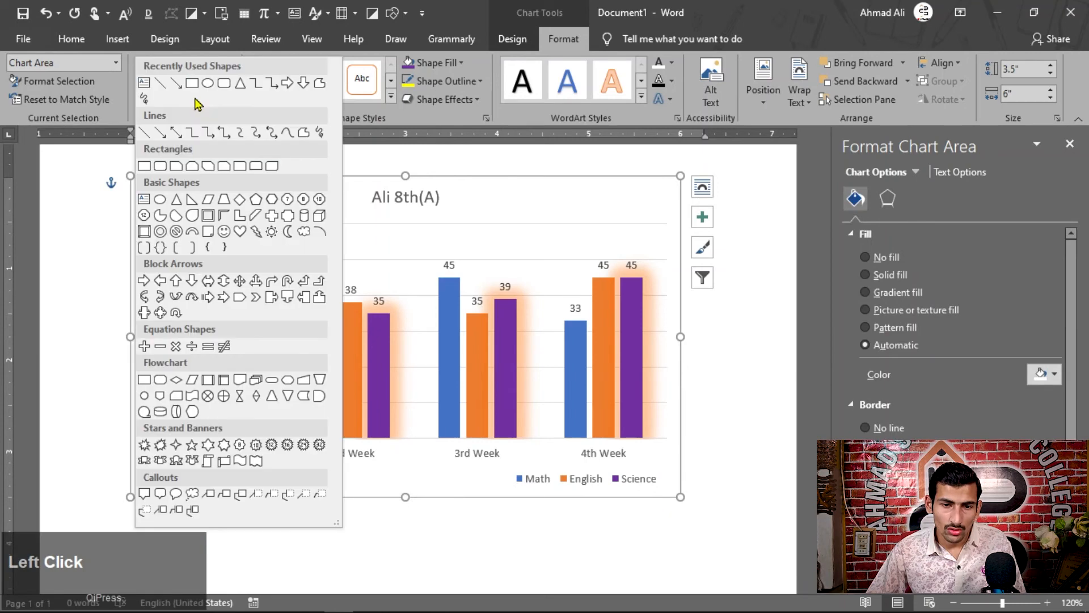
{"action": "left_click", "coordinate": [161, 166]}
{"action": "left_click_drag", "start_coordinate": [341, 180], "coordinate": [471, 216]}
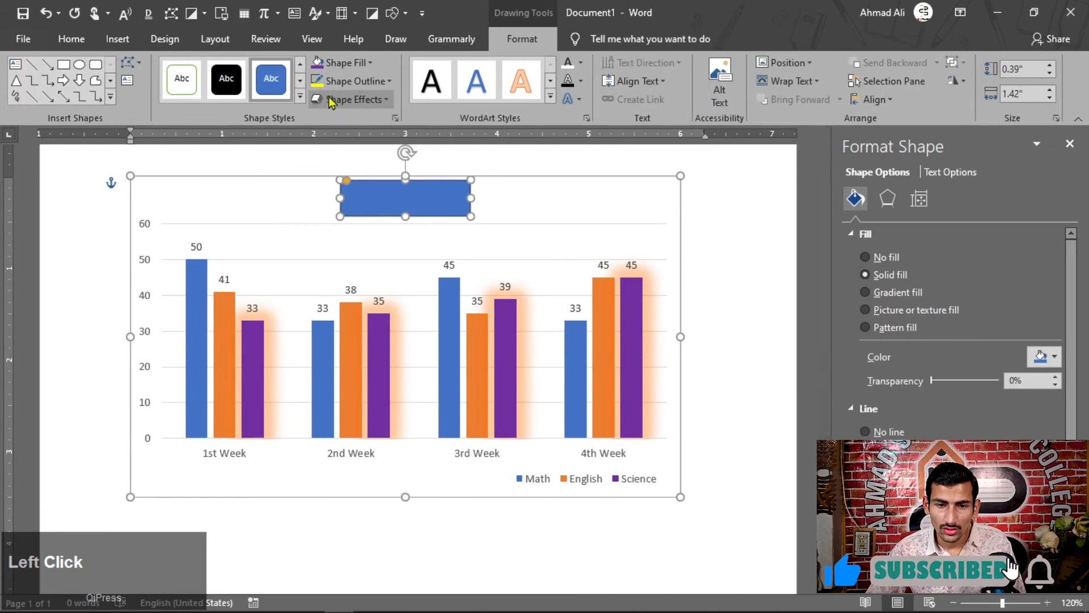
{"action": "left_click", "coordinate": [366, 66]}
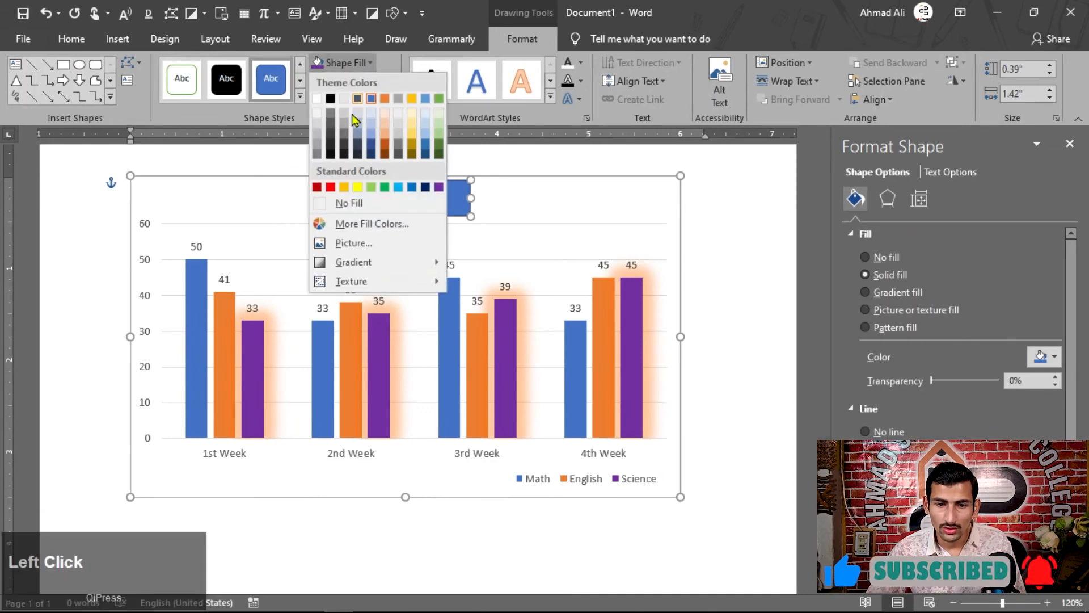
{"action": "left_click", "coordinate": [354, 203]}
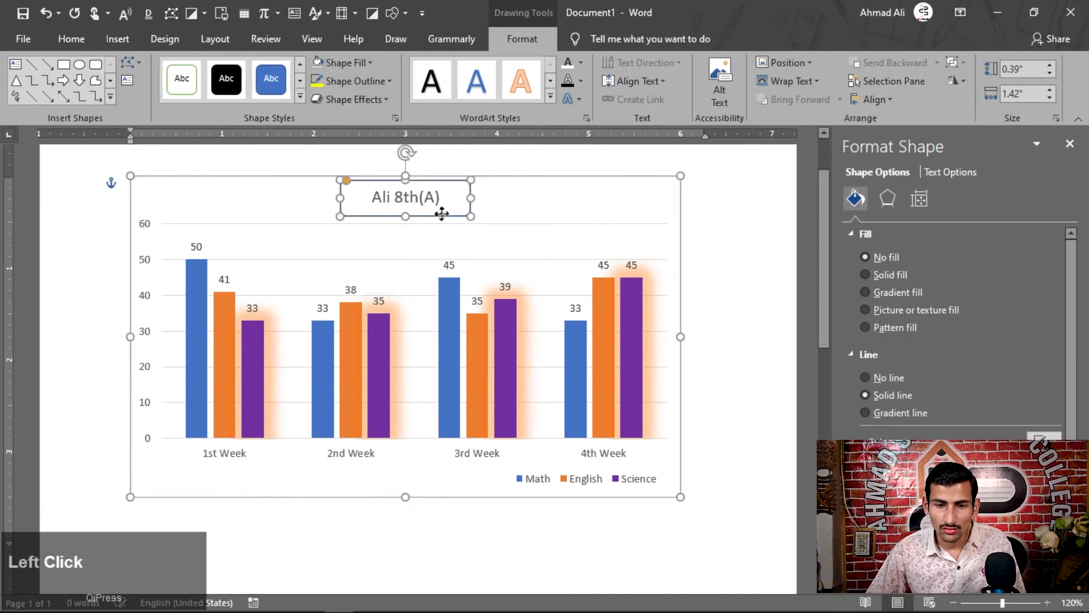
{"action": "left_click_drag", "start_coordinate": [442, 213], "coordinate": [441, 215]}
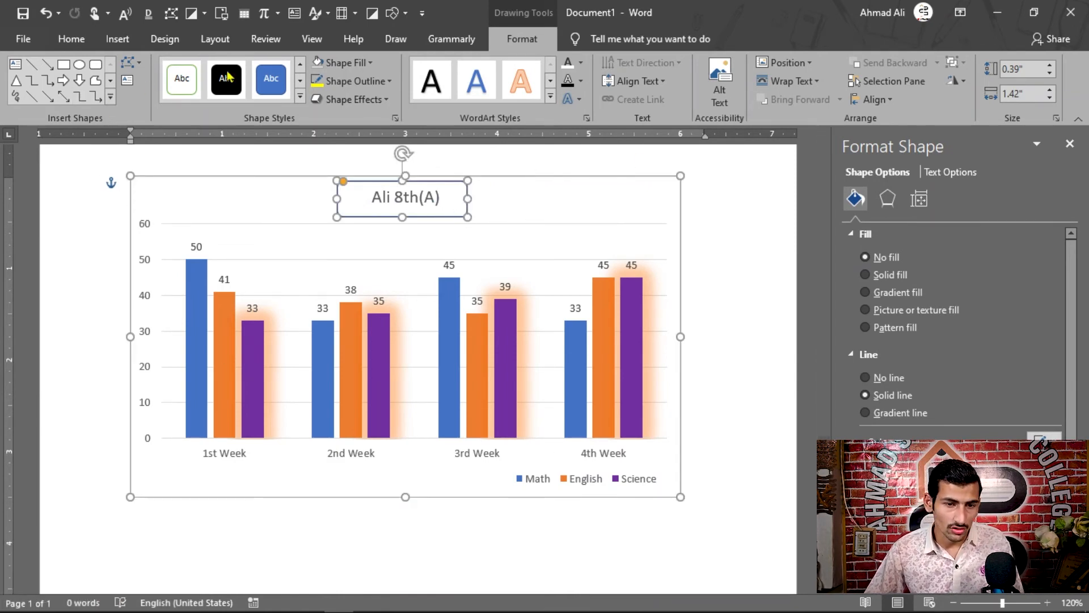
Step: Make the Math series' data labels bold and increase their font size
{"action": "left_click", "coordinate": [170, 244]}
{"action": "left_click", "coordinate": [117, 62]}
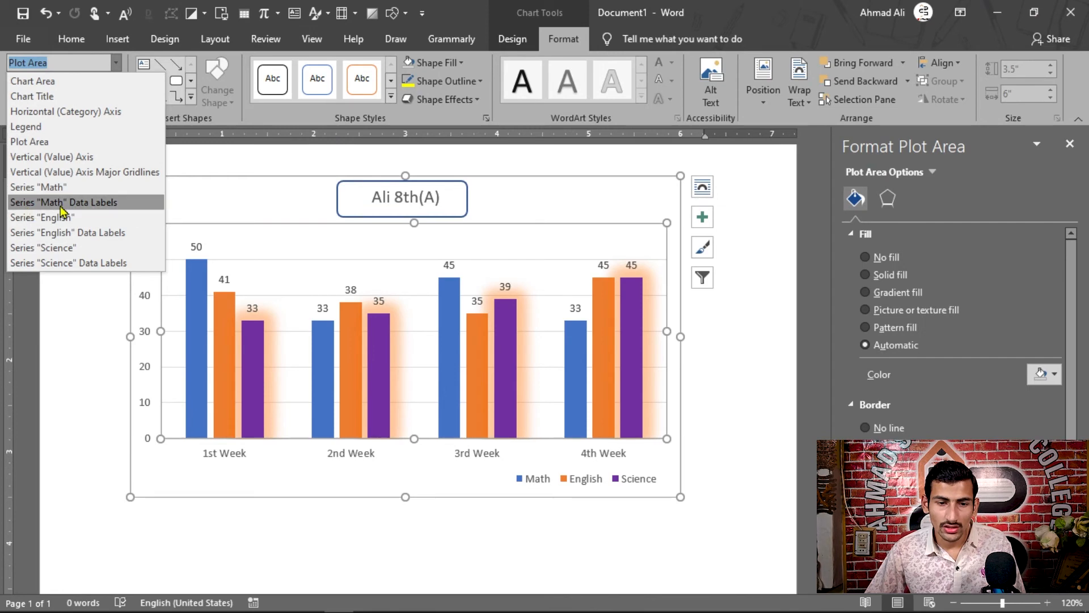
{"action": "left_click", "coordinate": [119, 203]}
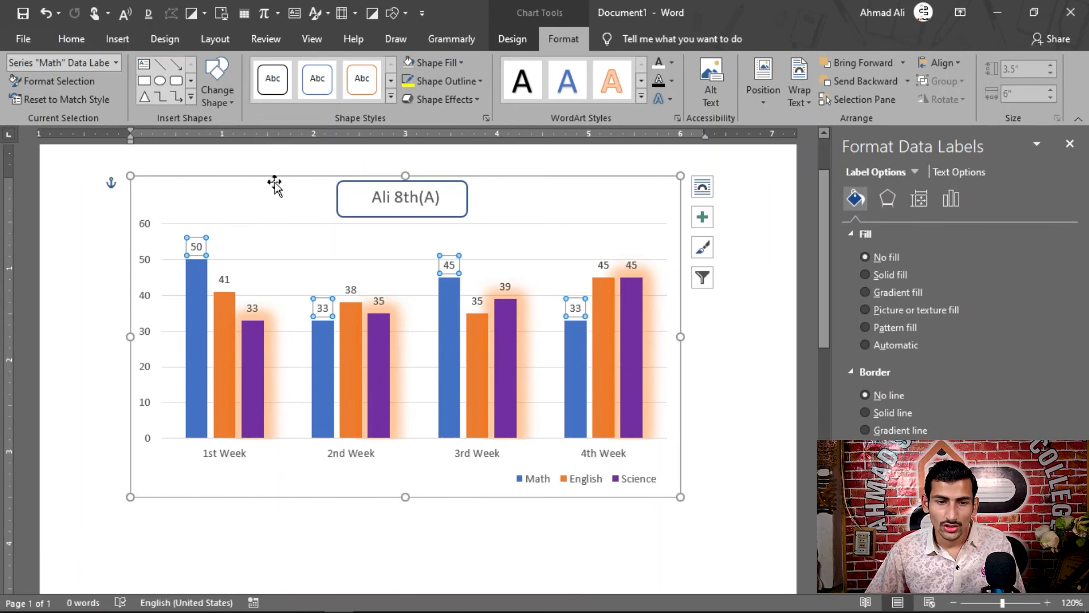
{"action": "left_click", "coordinate": [71, 39]}
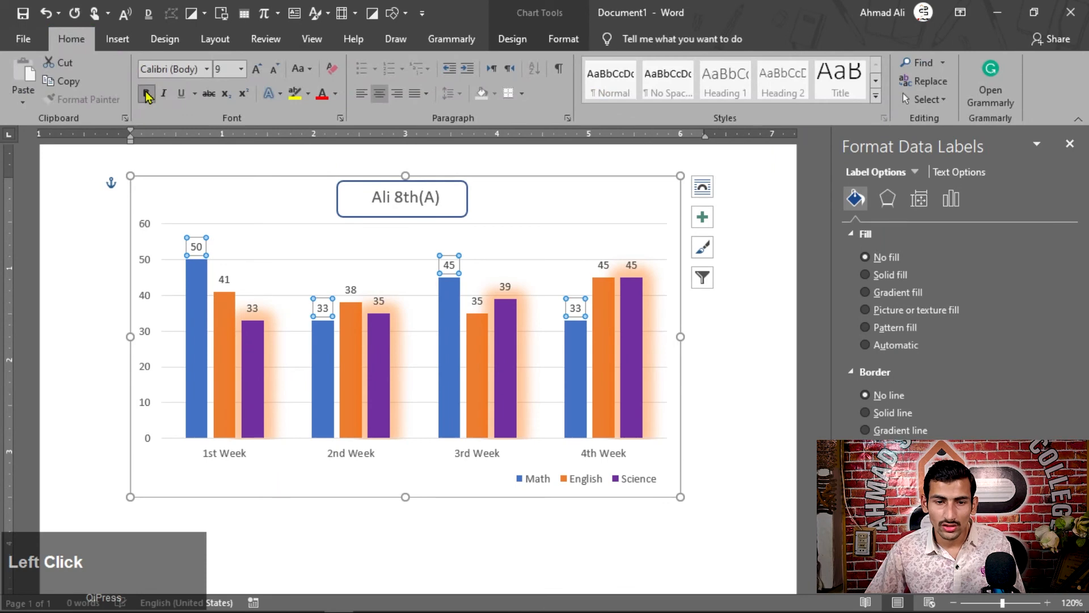
{"action": "left_click", "coordinate": [258, 68]}
Step: Try the Inside Base label position for the Math series' data labels
{"action": "left_click", "coordinate": [513, 38]}
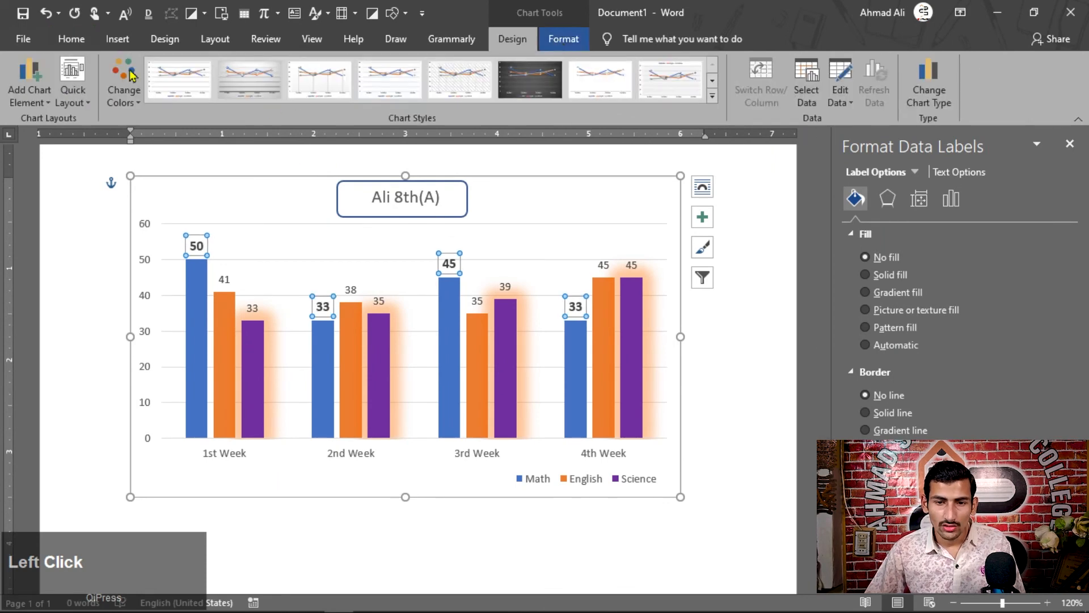
{"action": "left_click", "coordinate": [564, 39]}
{"action": "left_click", "coordinate": [116, 64]}
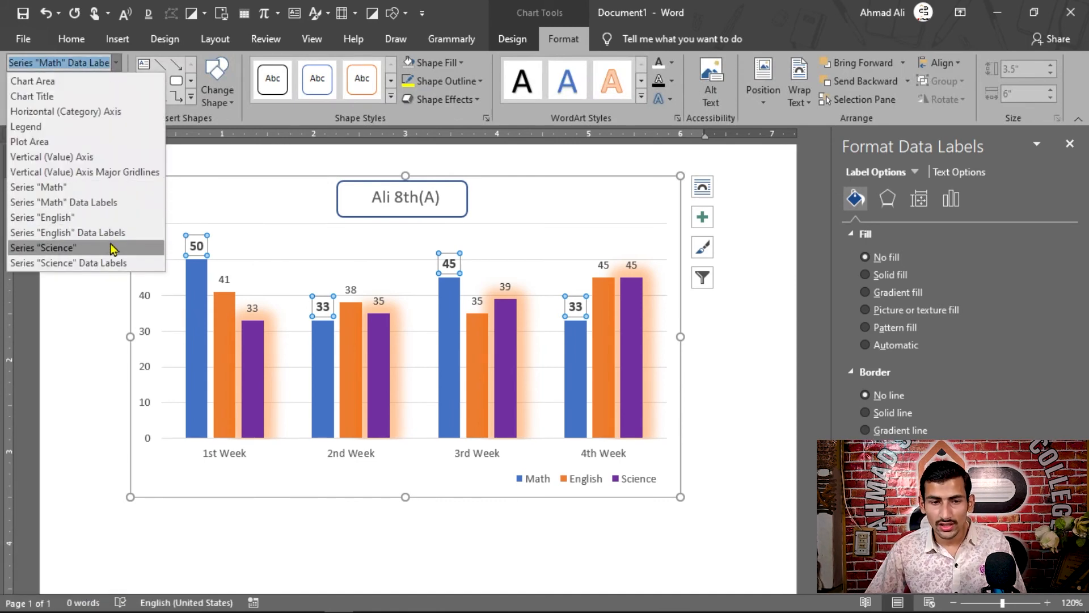
{"action": "left_click", "coordinate": [97, 290]}
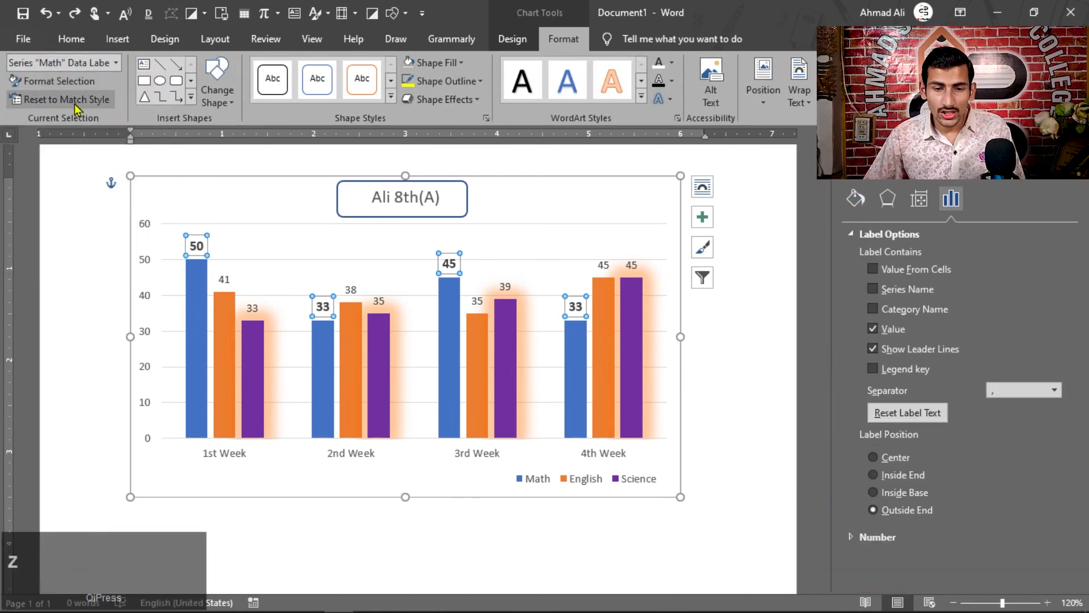
{"action": "left_click", "coordinate": [59, 84]}
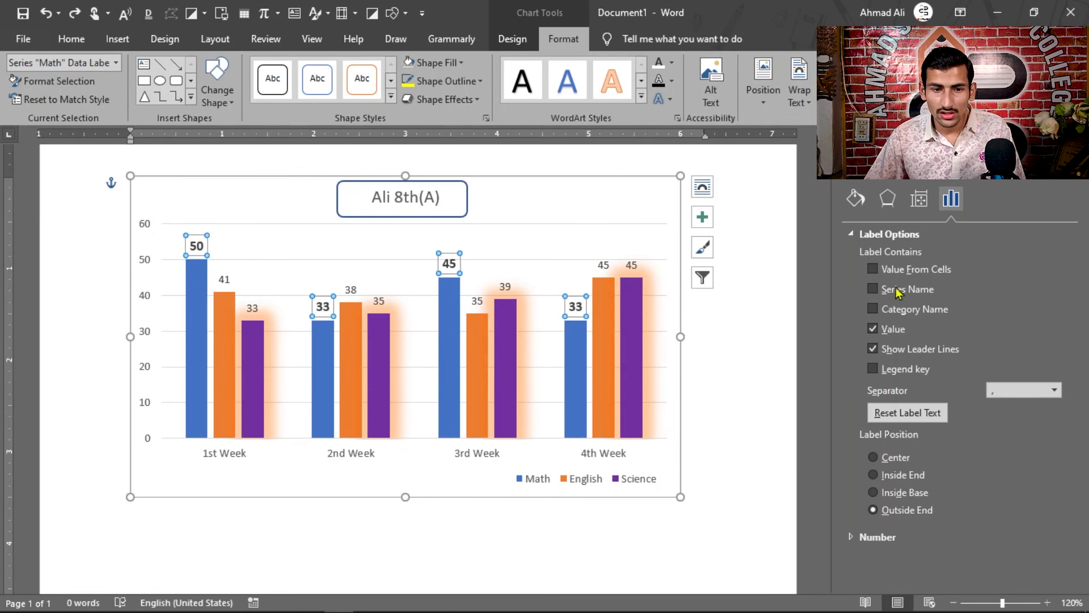
{"action": "scroll", "coordinate": [914, 363], "scroll_direction": "down", "scroll_amount": 1}
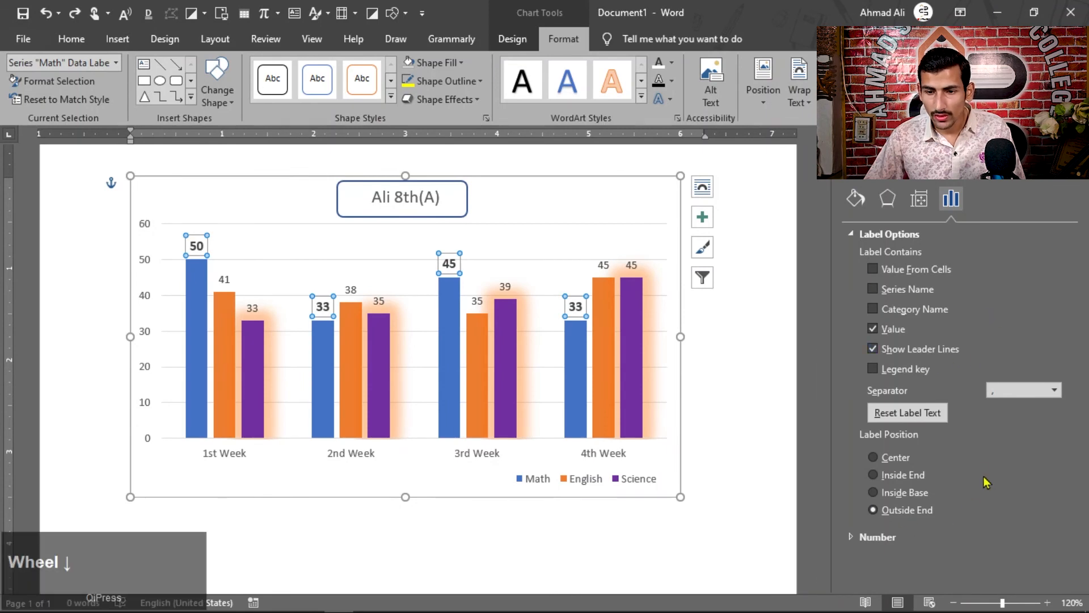
{"action": "left_click", "coordinate": [873, 492]}
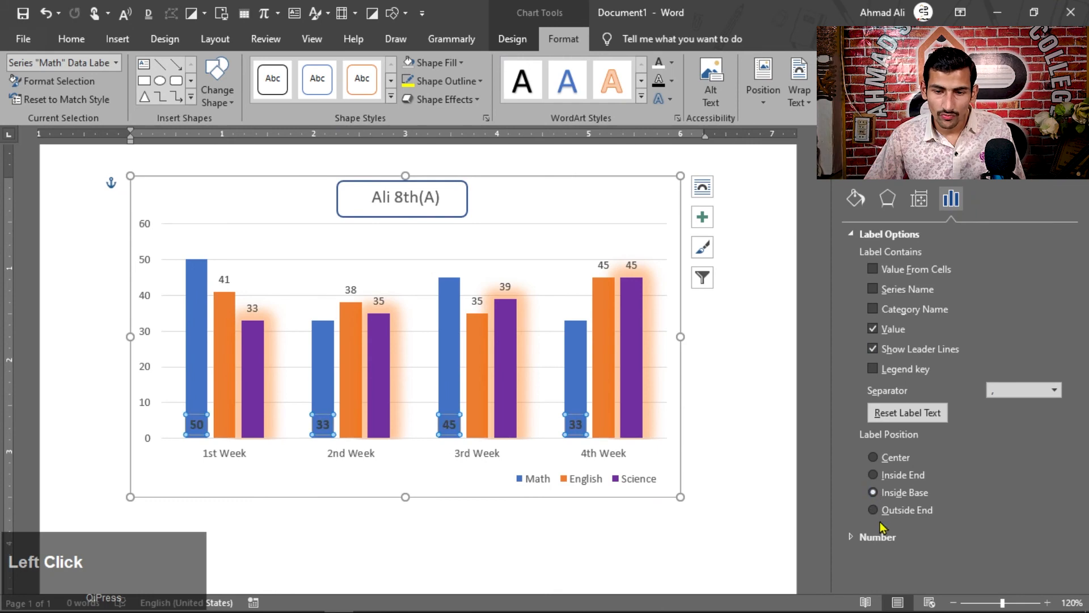
Step: Reset the Math series' data labels to match the chart's overall style
{"action": "left_click", "coordinate": [64, 103]}
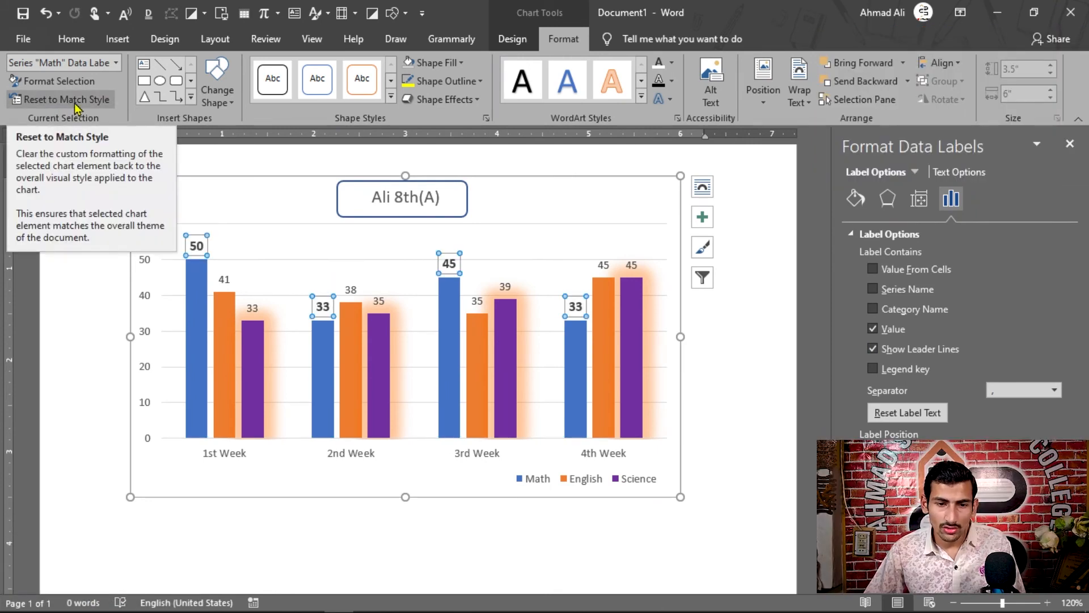
{"action": "left_click", "coordinate": [75, 105]}
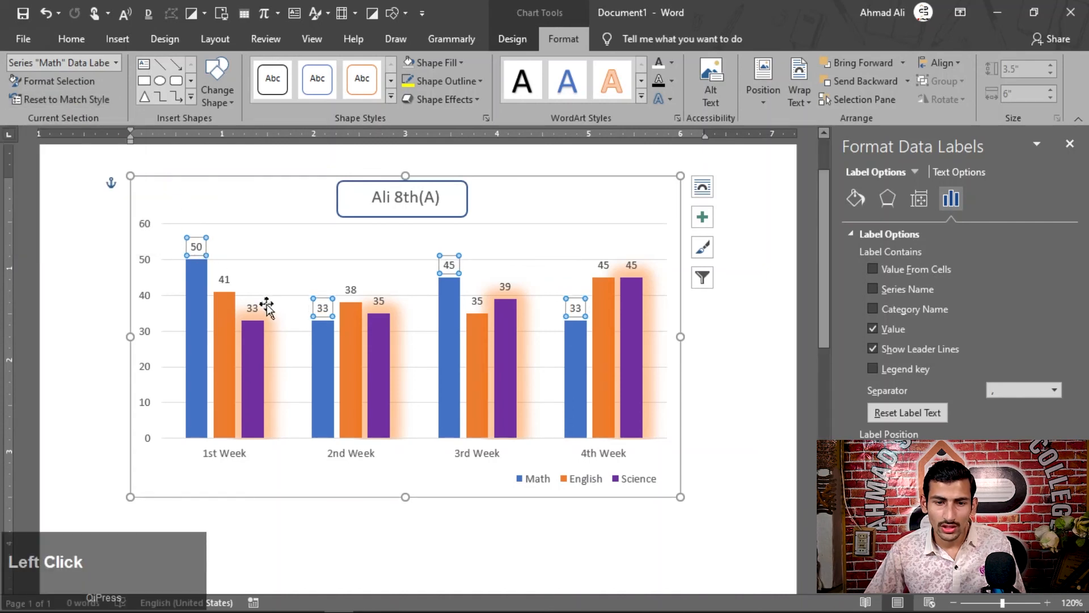